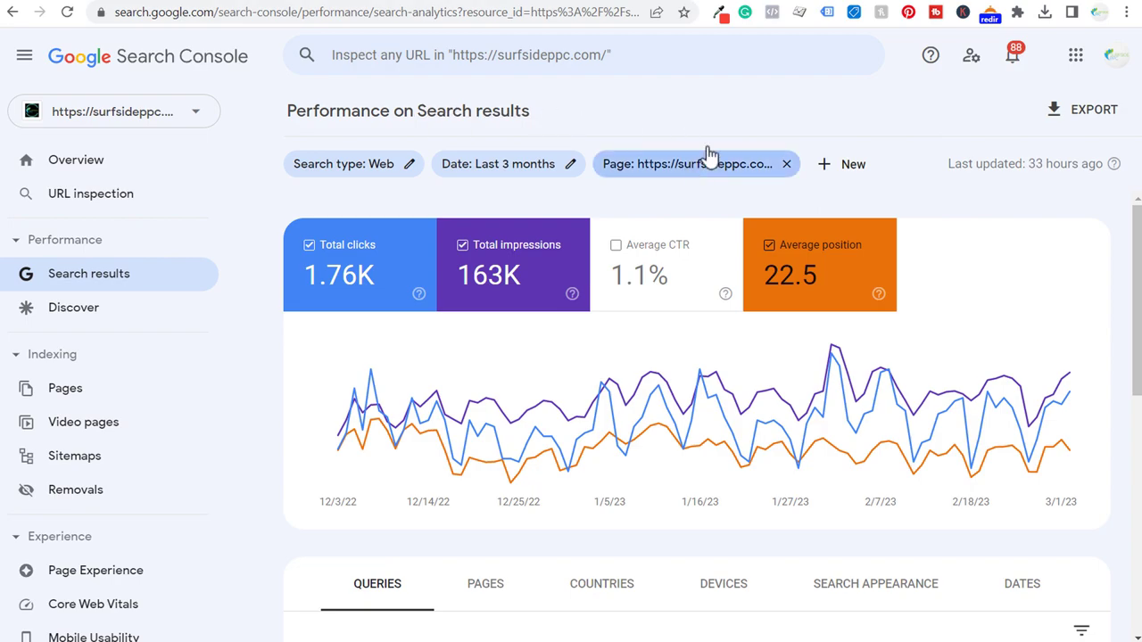
- Switch to the YouTube Advertising Costs article and examine its title, introduction and video section
left_click(740, 2)
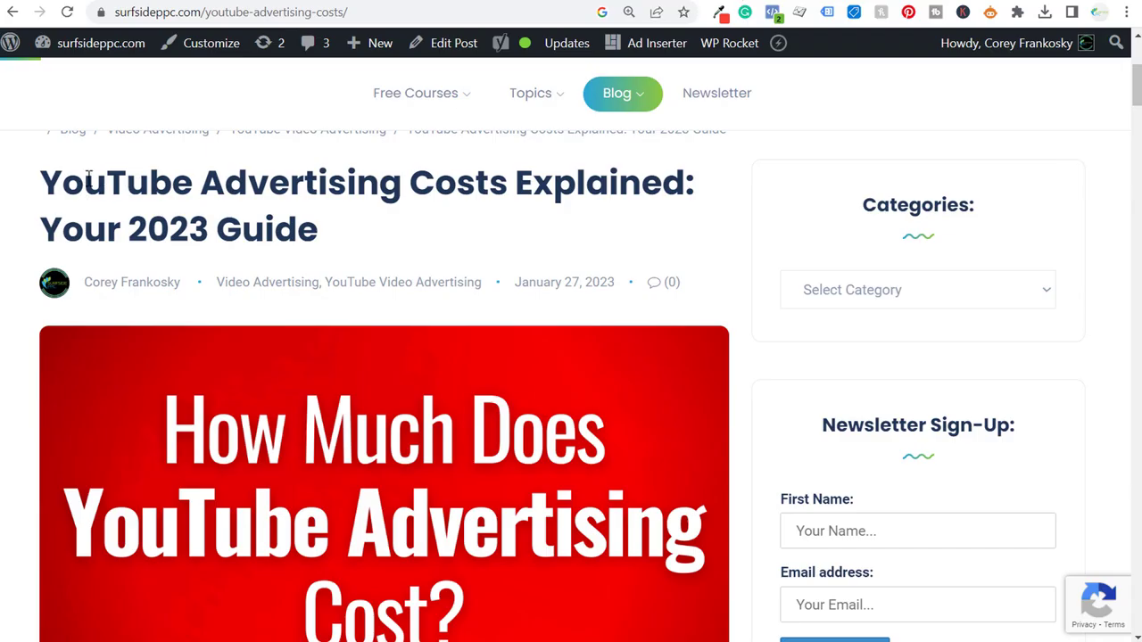
left_click_drag(65, 181, 479, 183)
left_click(478, 183)
scroll(730, 263, "down", 7)
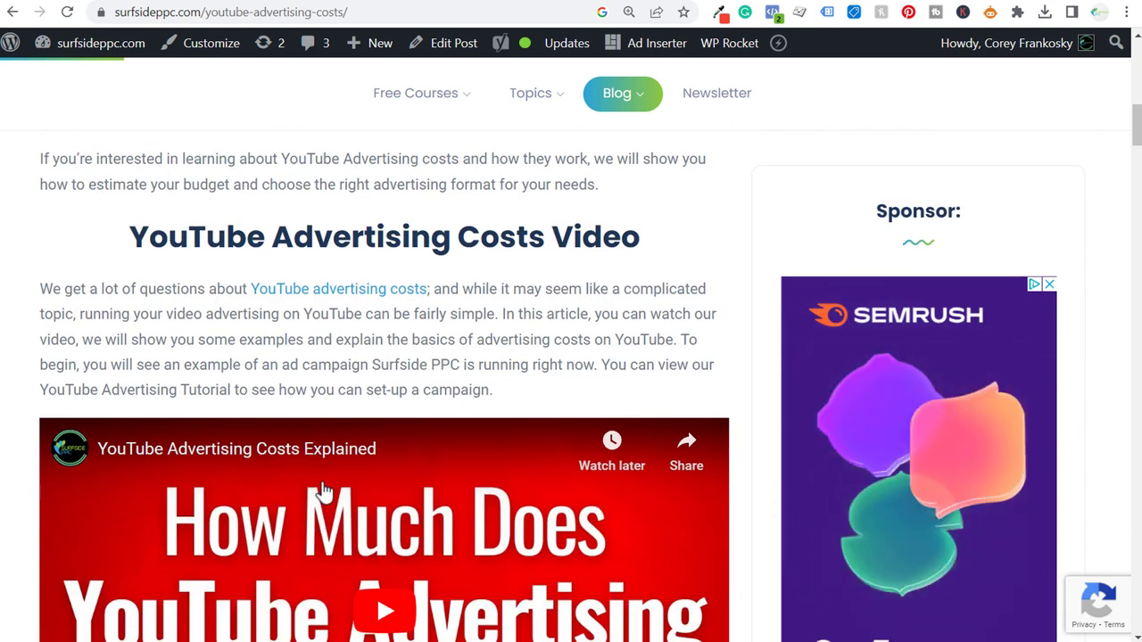
scroll(223, 286, "down", 7)
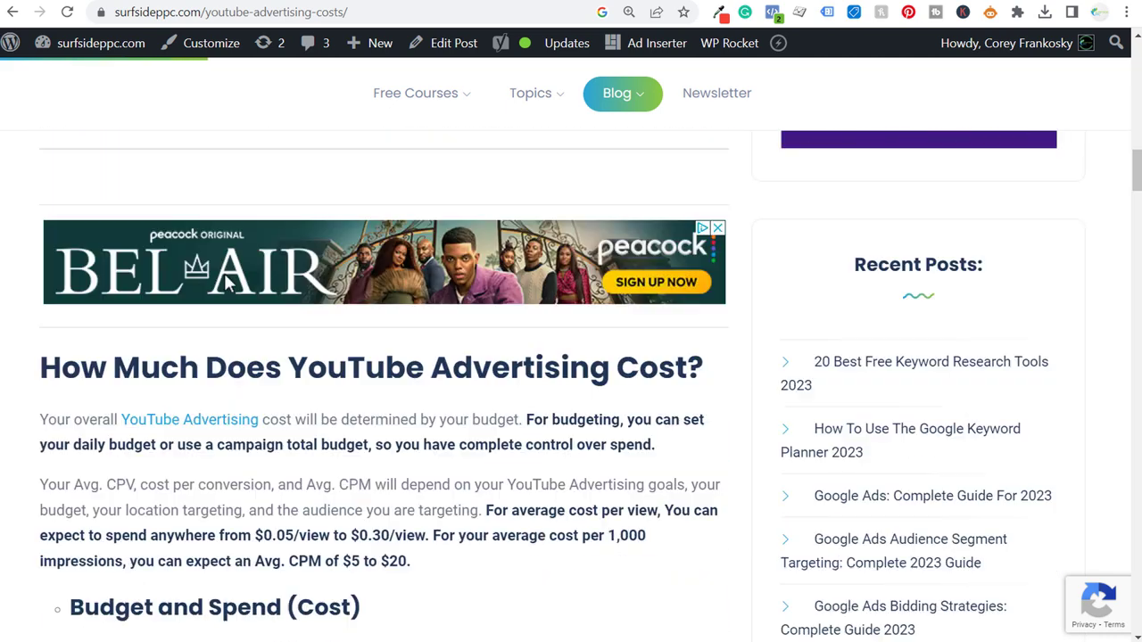
- Examine how the article's "How Much Does YouTube Advertising Cost?" section covers budget, average cost per view and cost per 1,000 impressions
scroll(89, 263, "down", 1)
left_click_drag(59, 282, 562, 284)
left_click(622, 348)
scroll(571, 366, "down", 2)
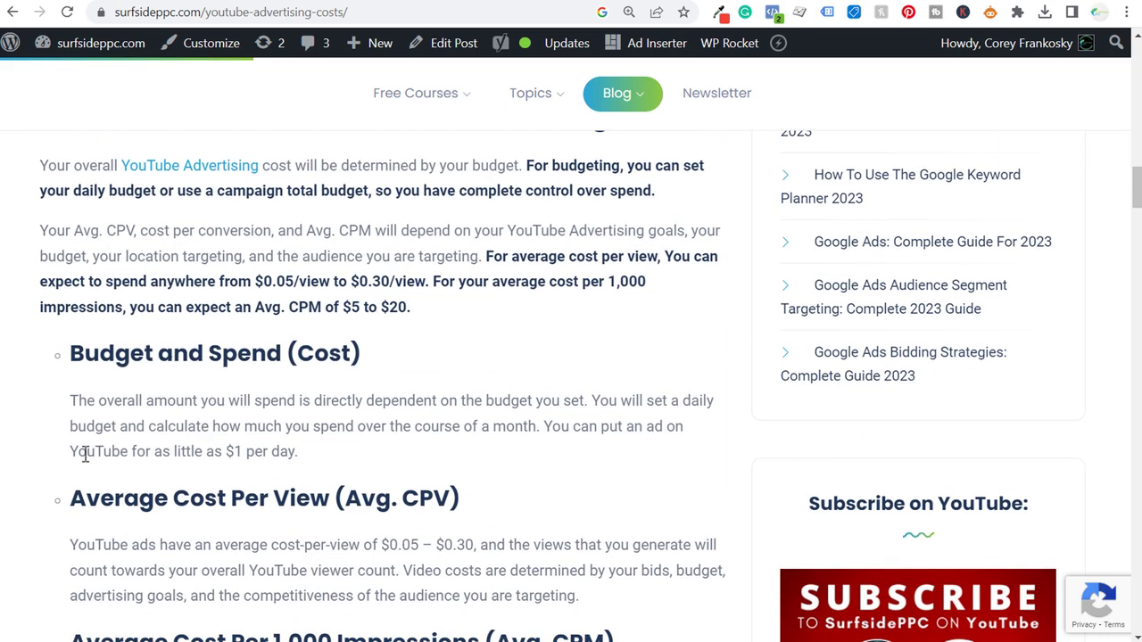
left_click_drag(95, 500, 224, 500)
scroll(209, 464, "down", 2)
left_click_drag(169, 472, 392, 479)
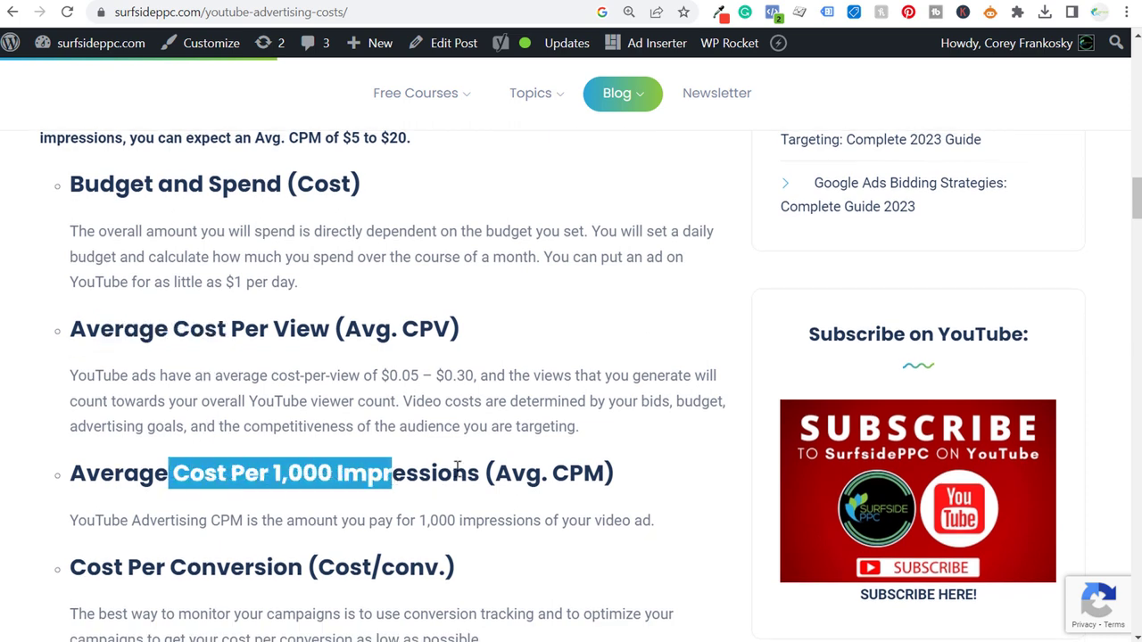
left_click(352, 482)
scroll(495, 428, "up", 2)
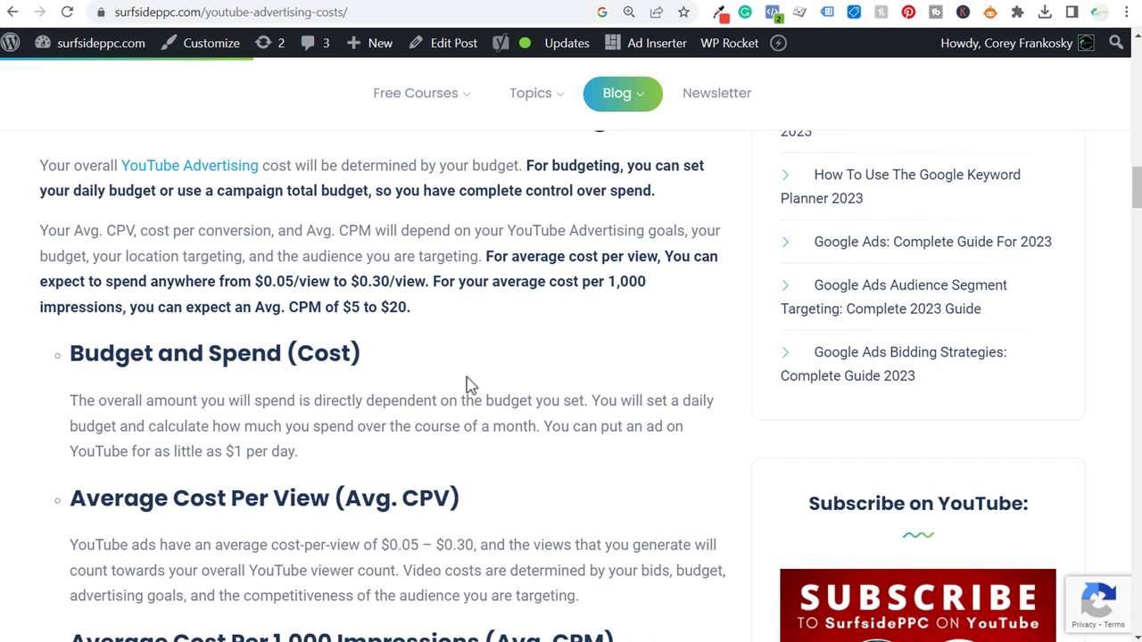
- Return to the Search Console performance report and check the exact URL in its page filter without changing it
key("ctrl+Tab")
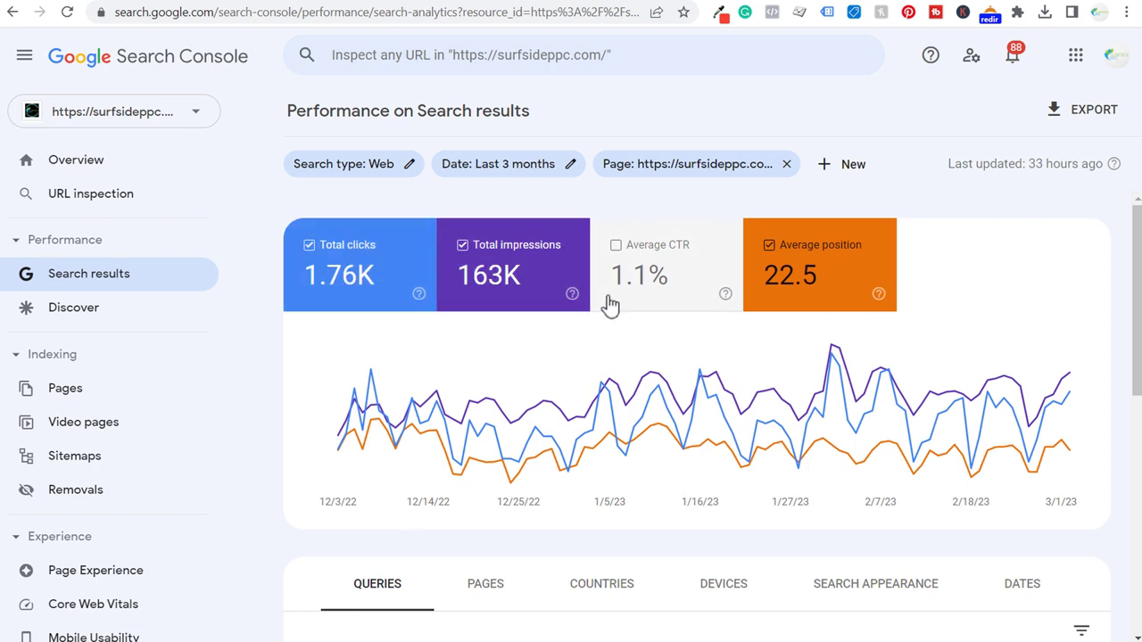
left_click(727, 174)
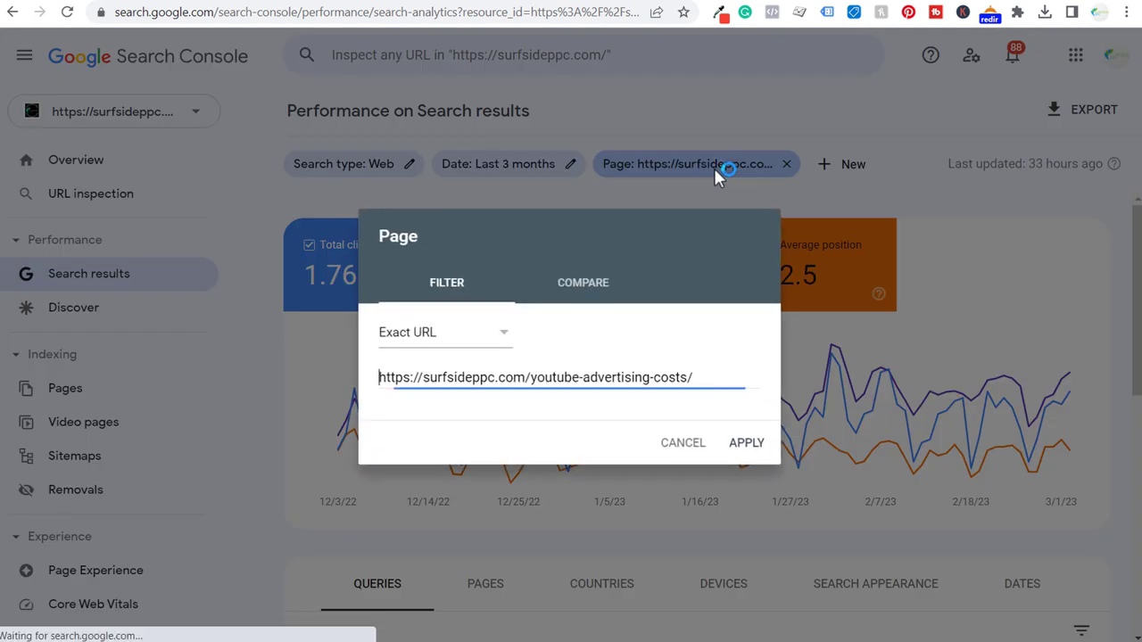
left_click(682, 454)
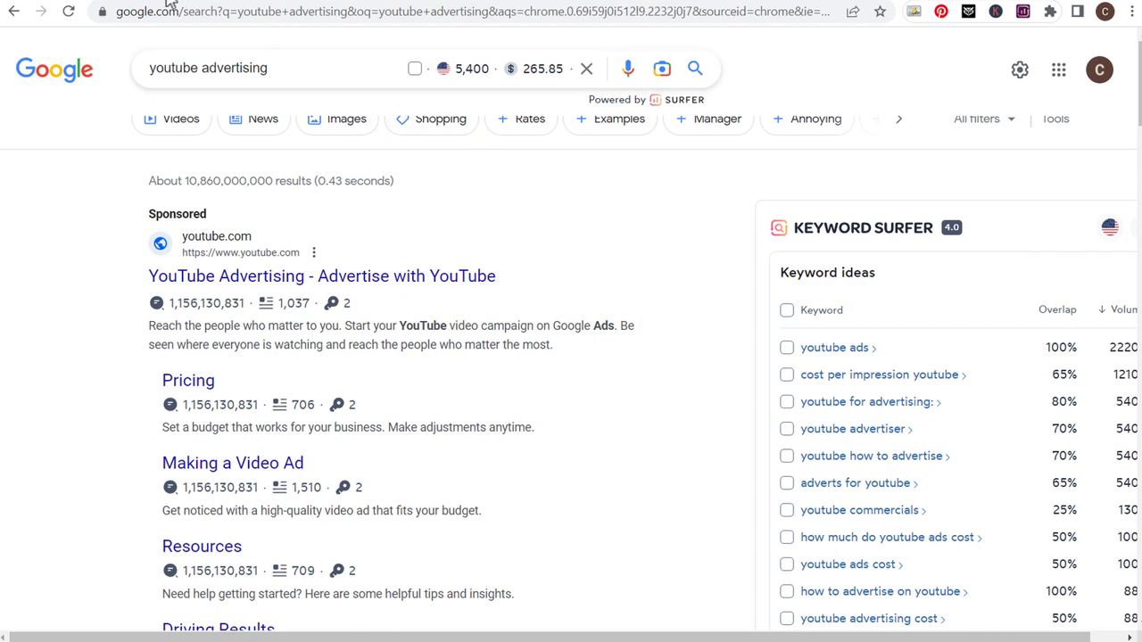
- View the Keywords Everywhere home page and return to the Google results for "youtube advertising"
left_click(169, 4)
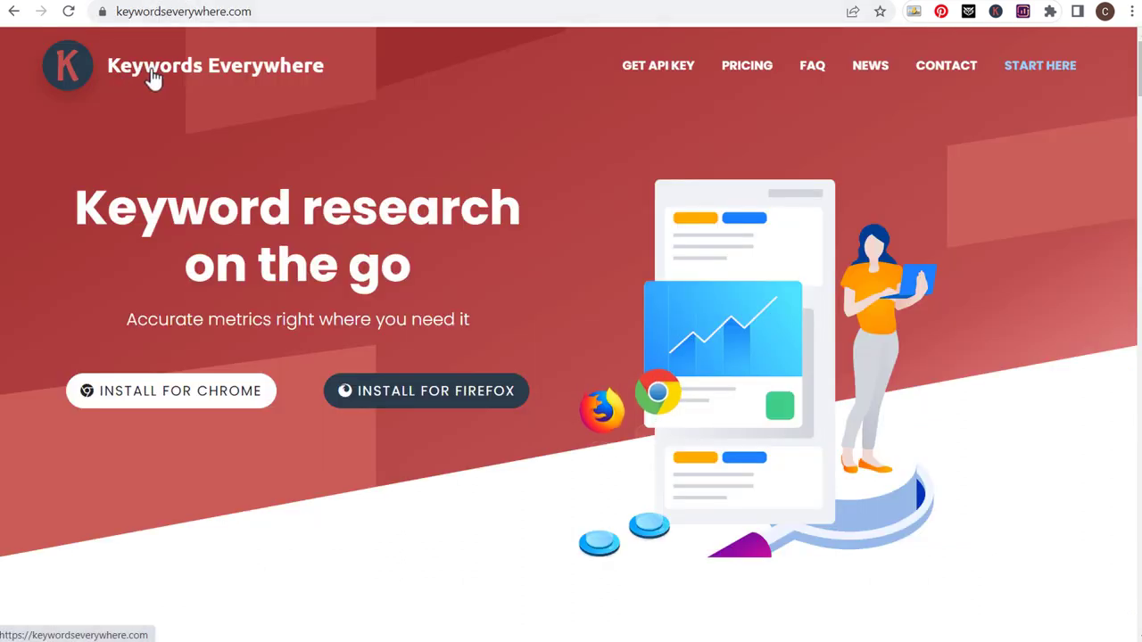
left_click(265, 7)
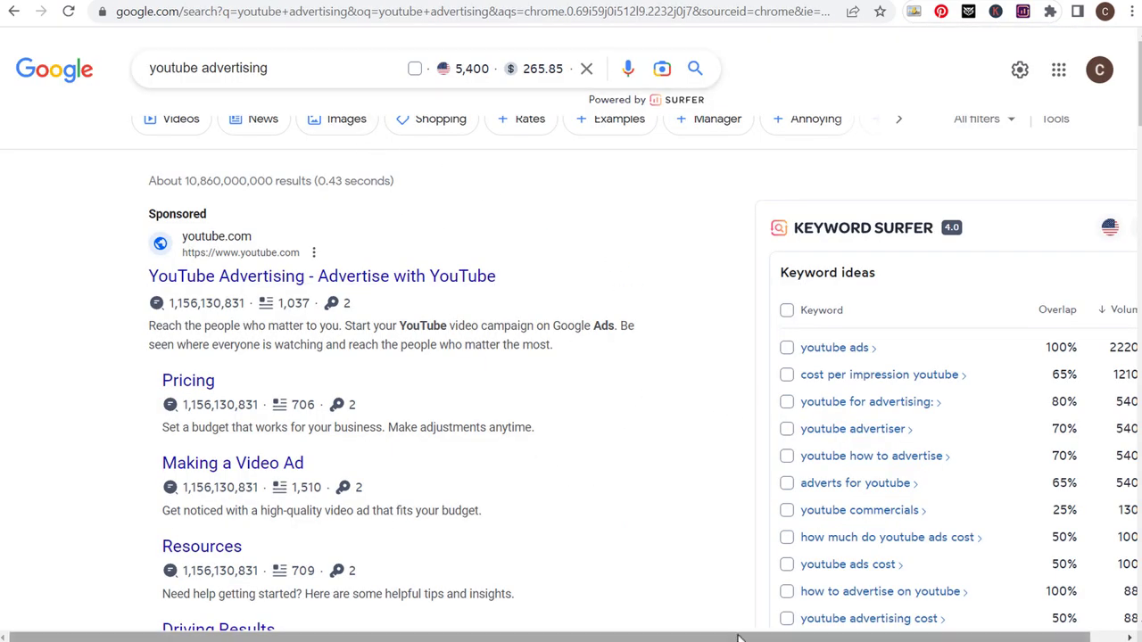
- Examine the Keyword Surfer ideas and the Long-Tail Keywords list beside the "youtube advertising" results
left_click_drag(738, 639, 806, 635)
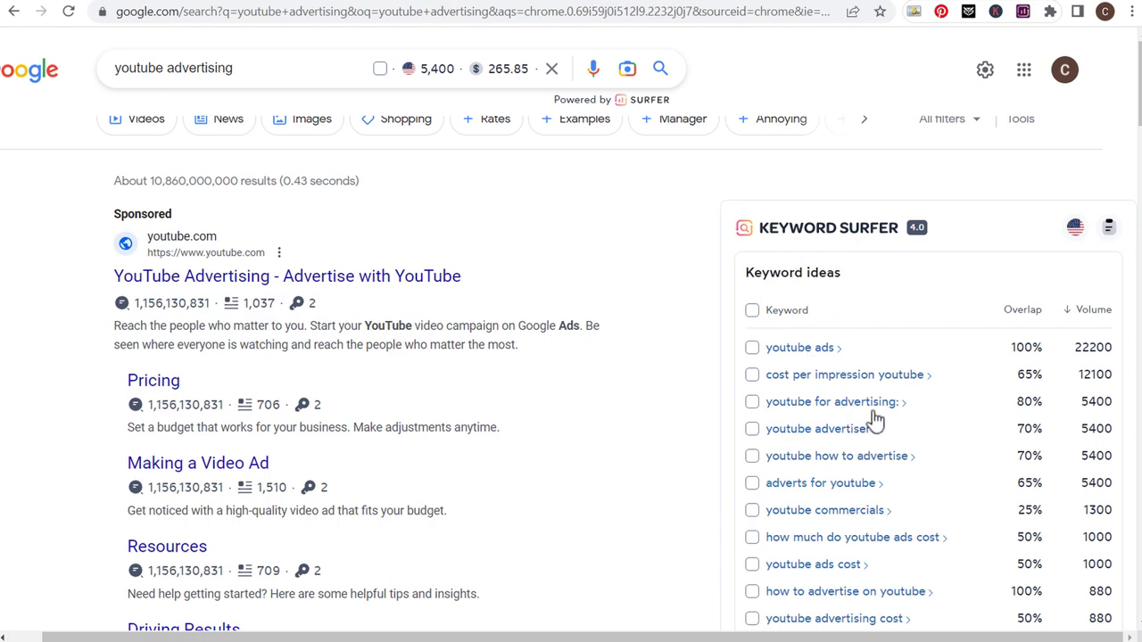
scroll(981, 375, "down", 6)
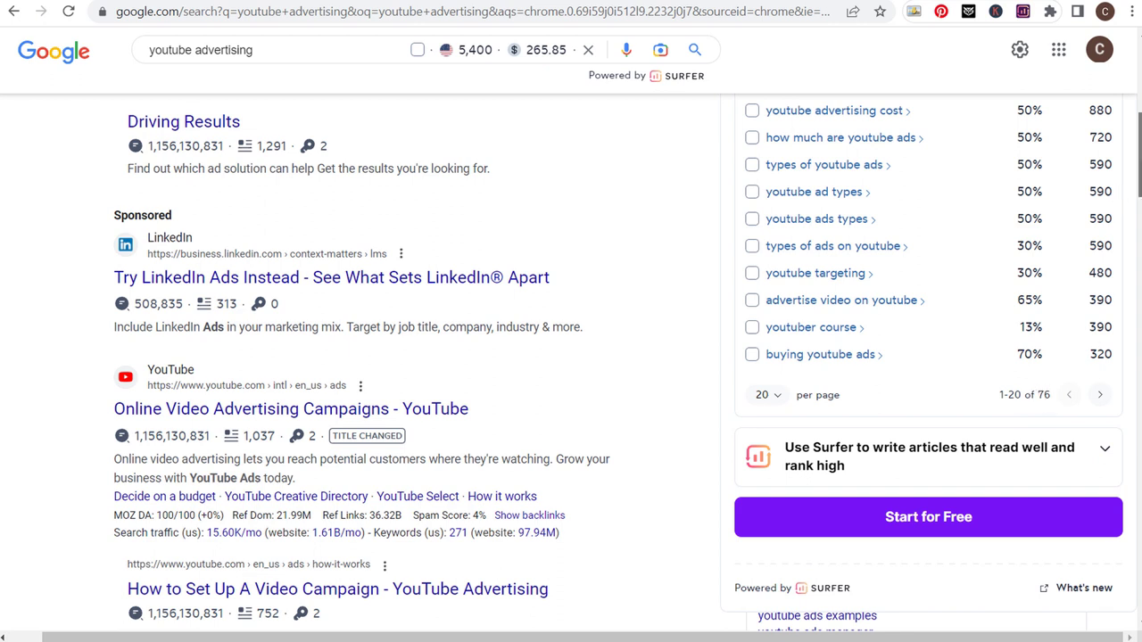
scroll(1039, 395, "down", 1)
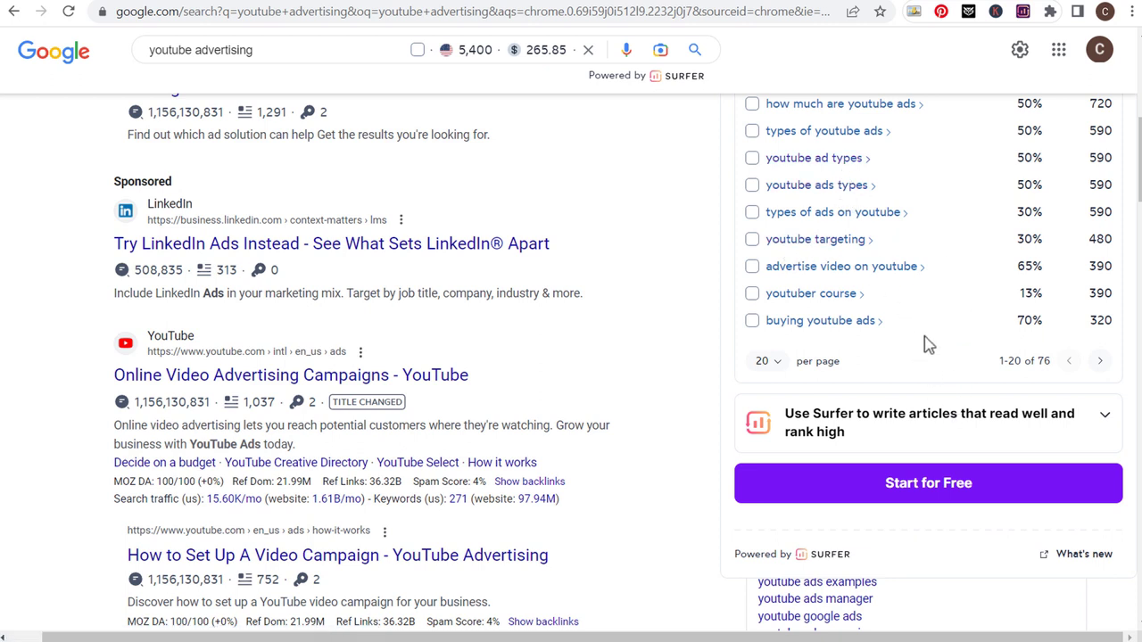
left_click_drag(1139, 187, 1139, 270)
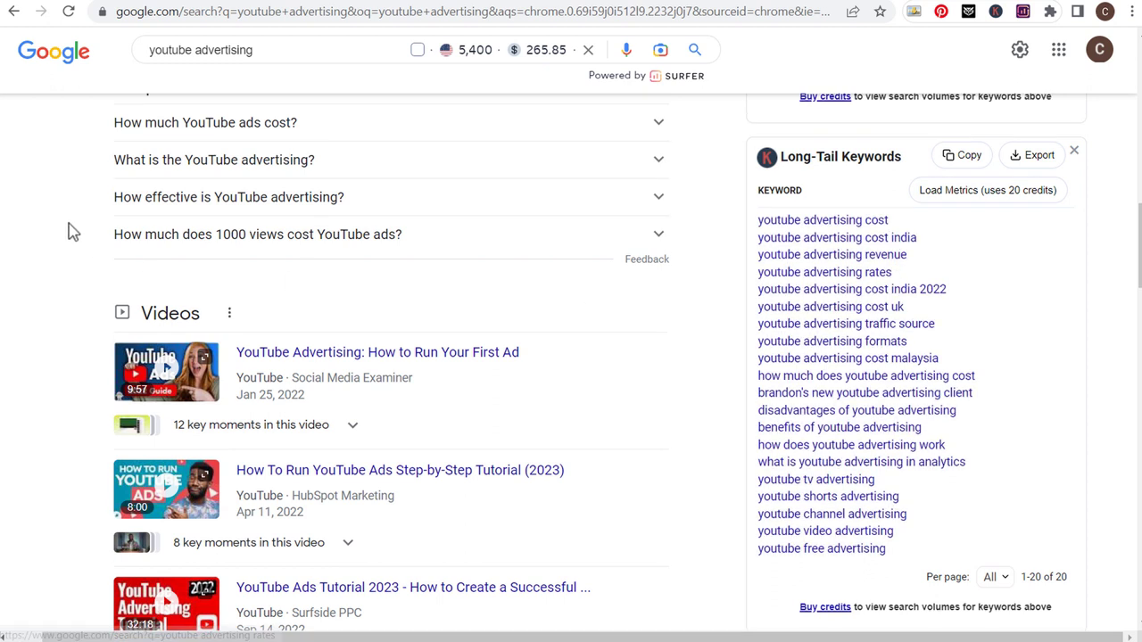
scroll(134, 169, "up", 1)
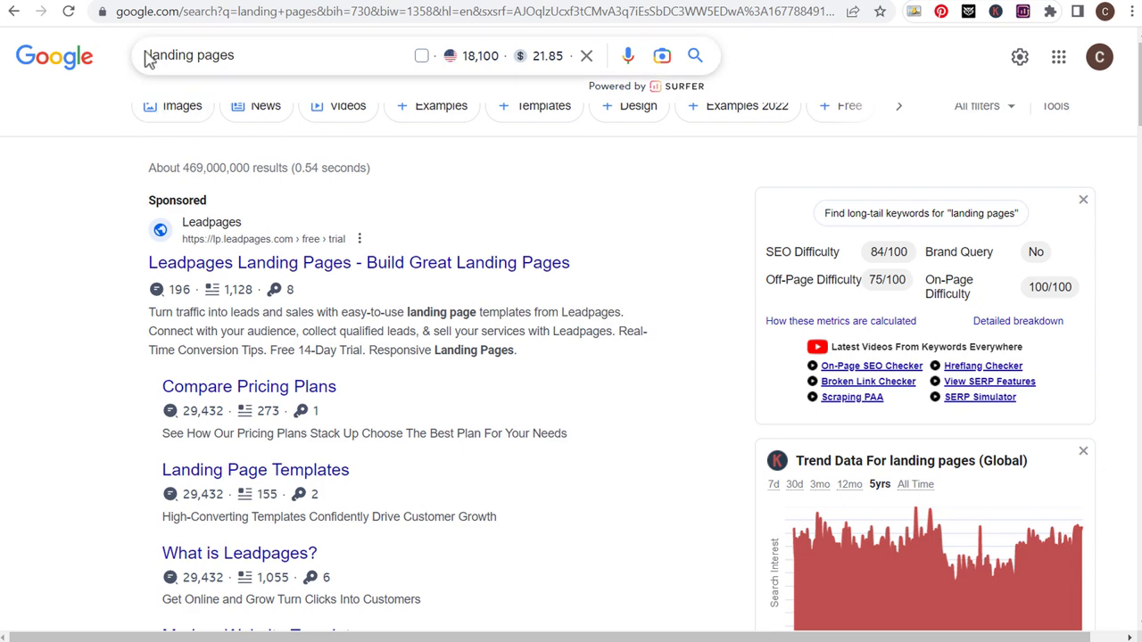
- Examine the search results for "landing pages" with the Keyword Surfer ideas and the related, People Also Search For and long-tail keyword lists
scroll(999, 257, "down", 6)
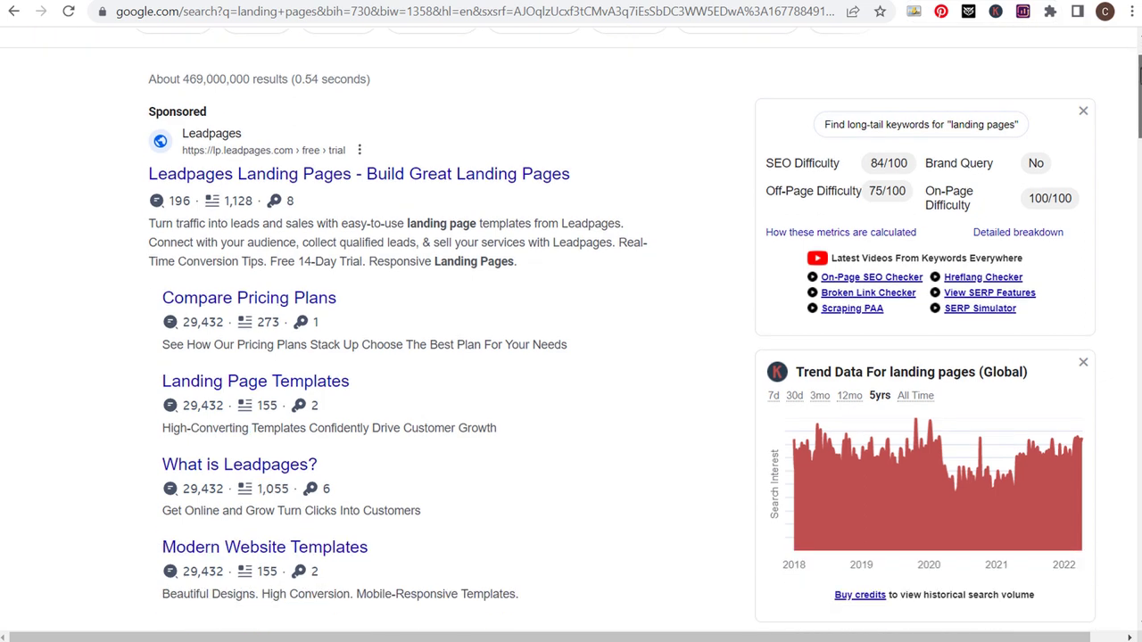
scroll(999, 257, "down", 7)
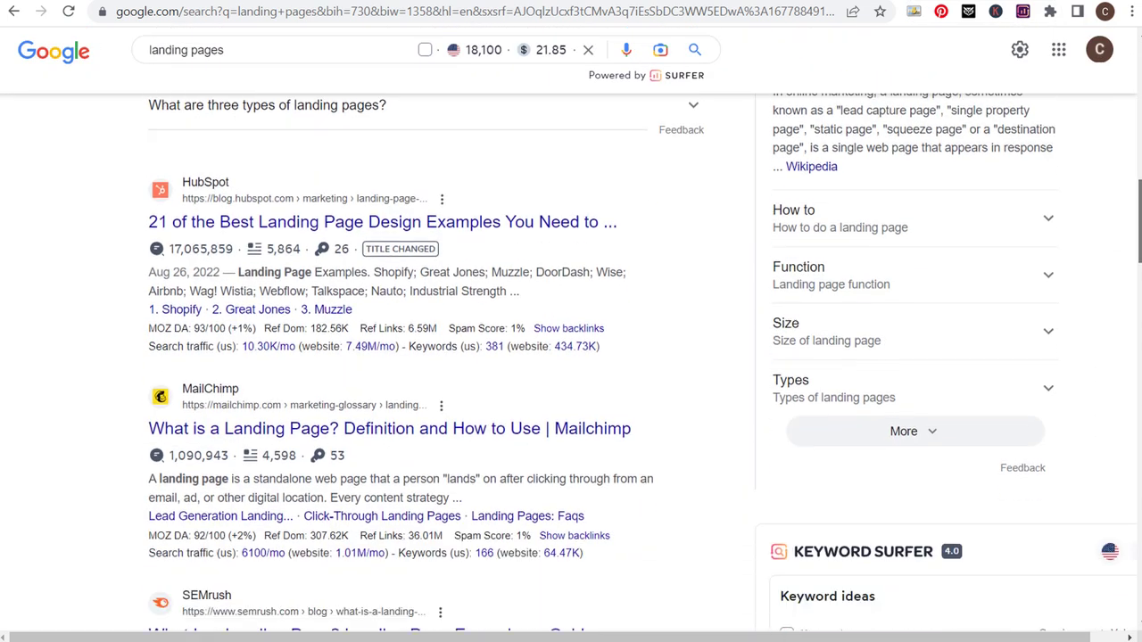
scroll(999, 257, "down", 4)
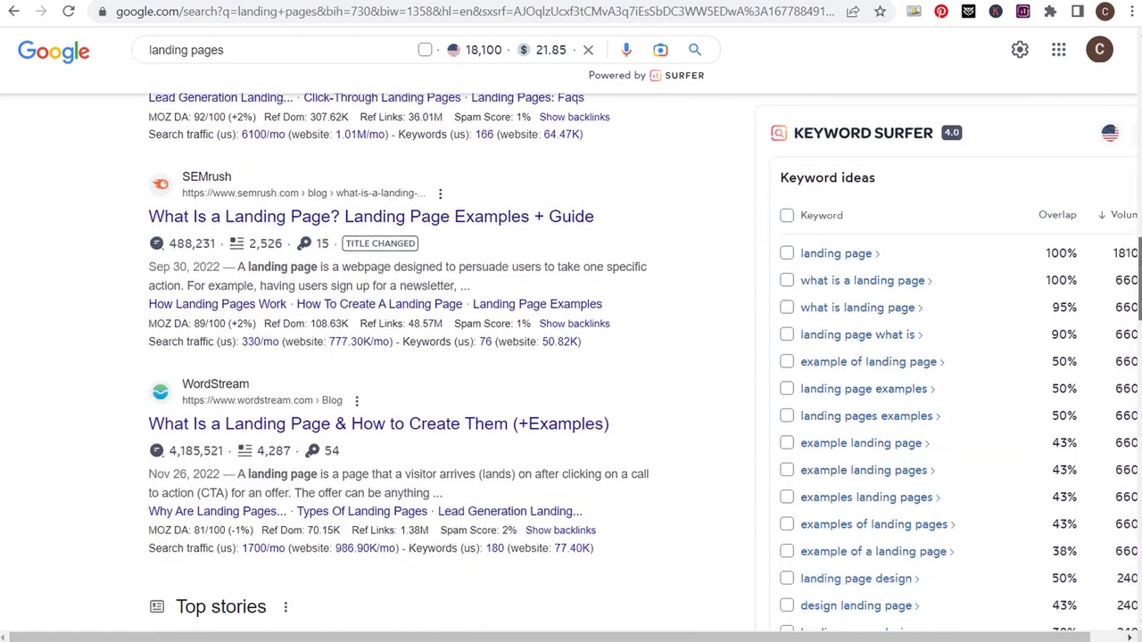
scroll(999, 257, "down", 7)
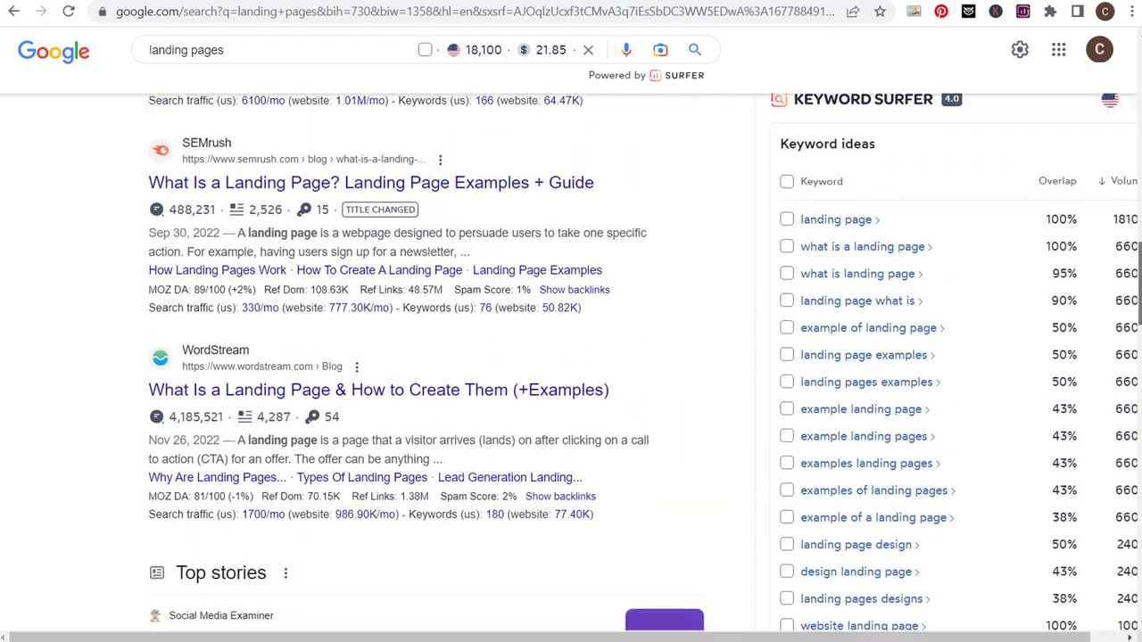
scroll(622, 363, "down", 6)
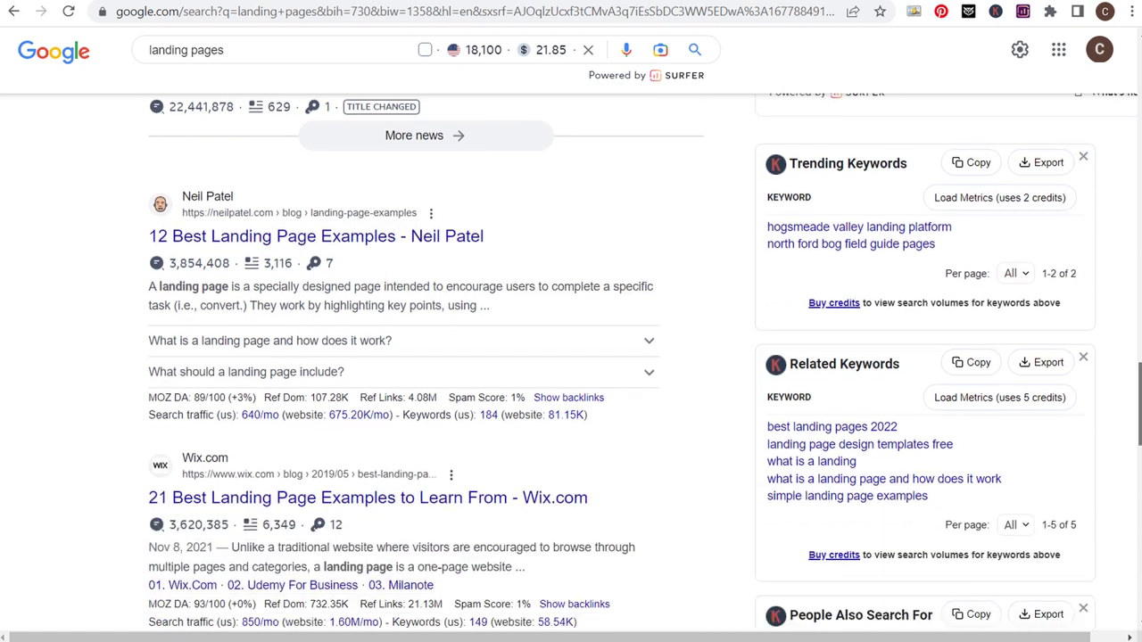
scroll(1018, 267, "down", 2)
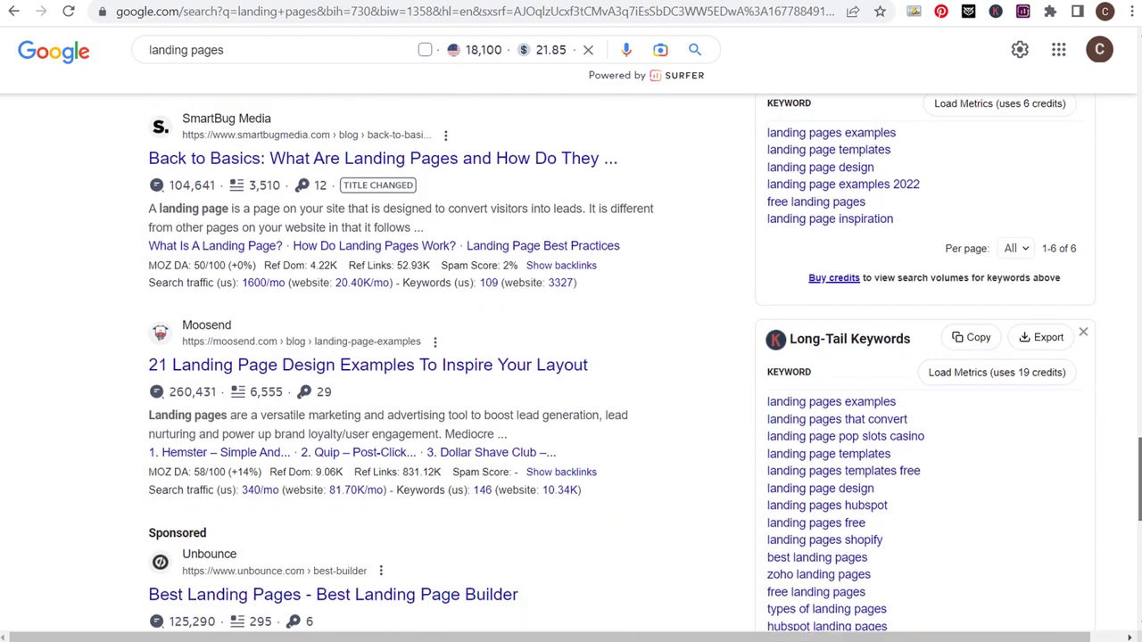
scroll(1018, 268, "up", 1)
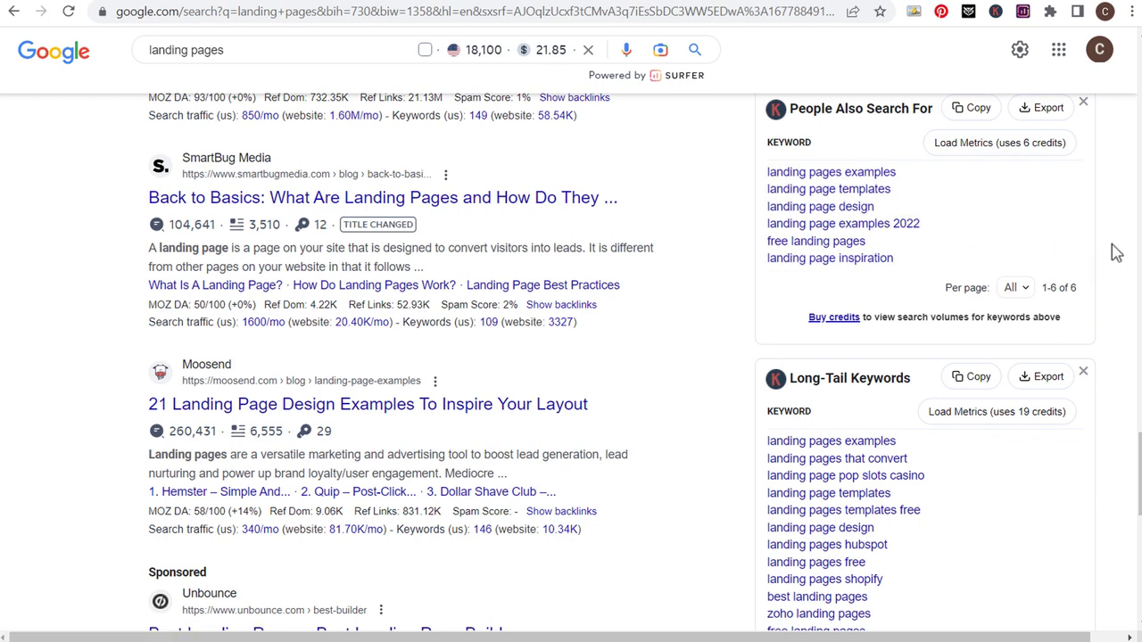
scroll(1115, 252, "down", 3)
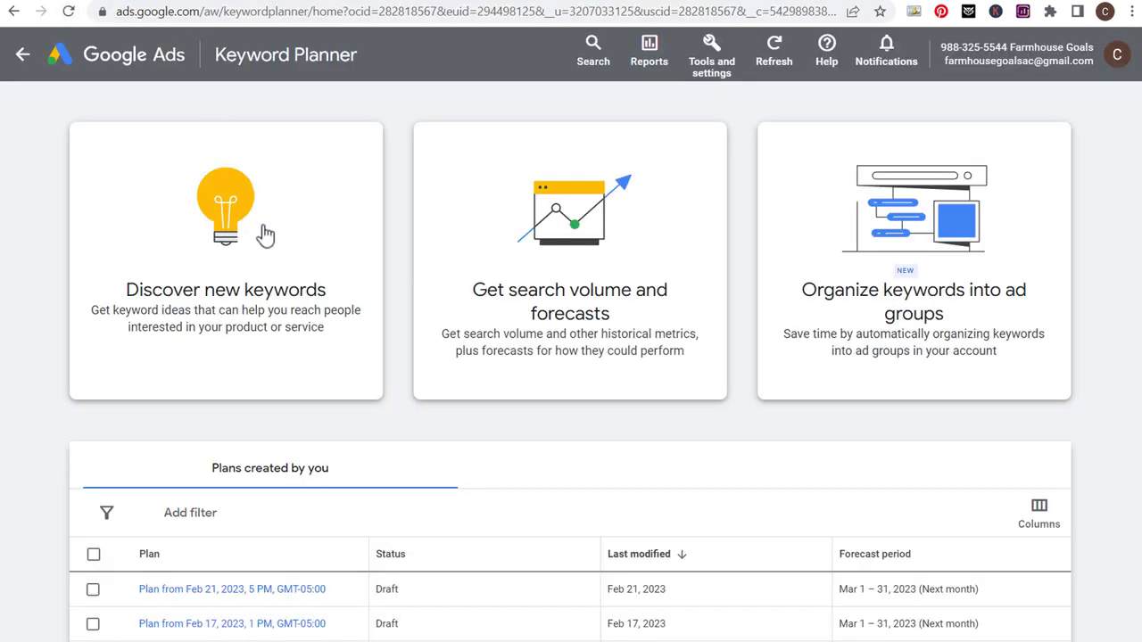
- Discover new keywords in Keyword Planner from the seed terms investing, dividend investing and stock investing, and get the results
left_click(299, 245)
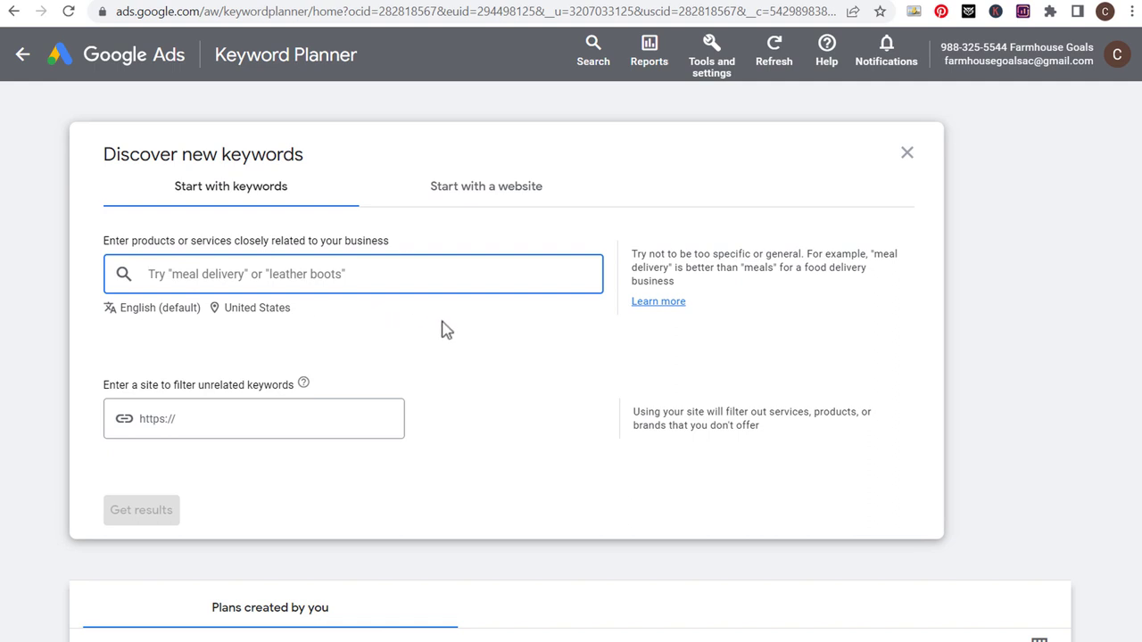
type("investing")
key("Return")
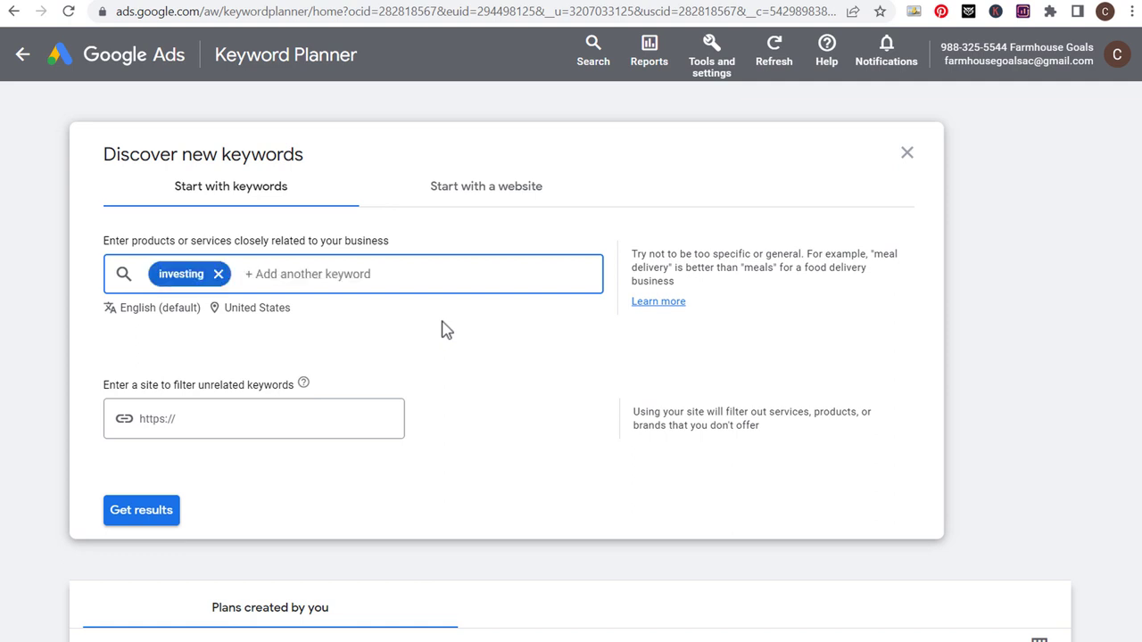
type("dividend inv")
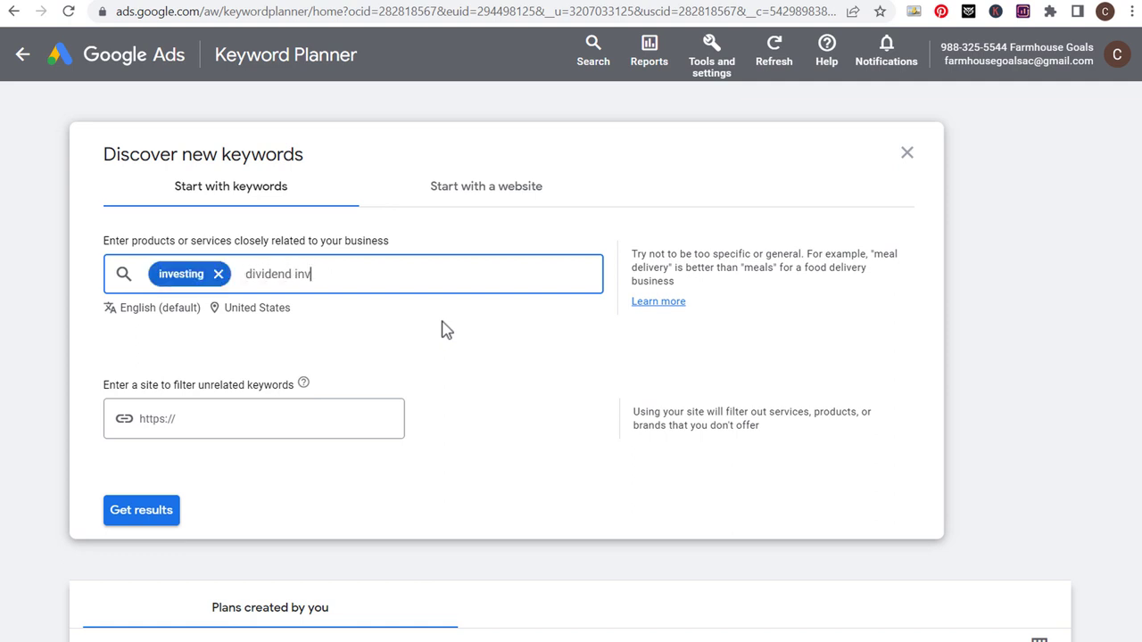
type("esting")
key("Return")
type("stock investing")
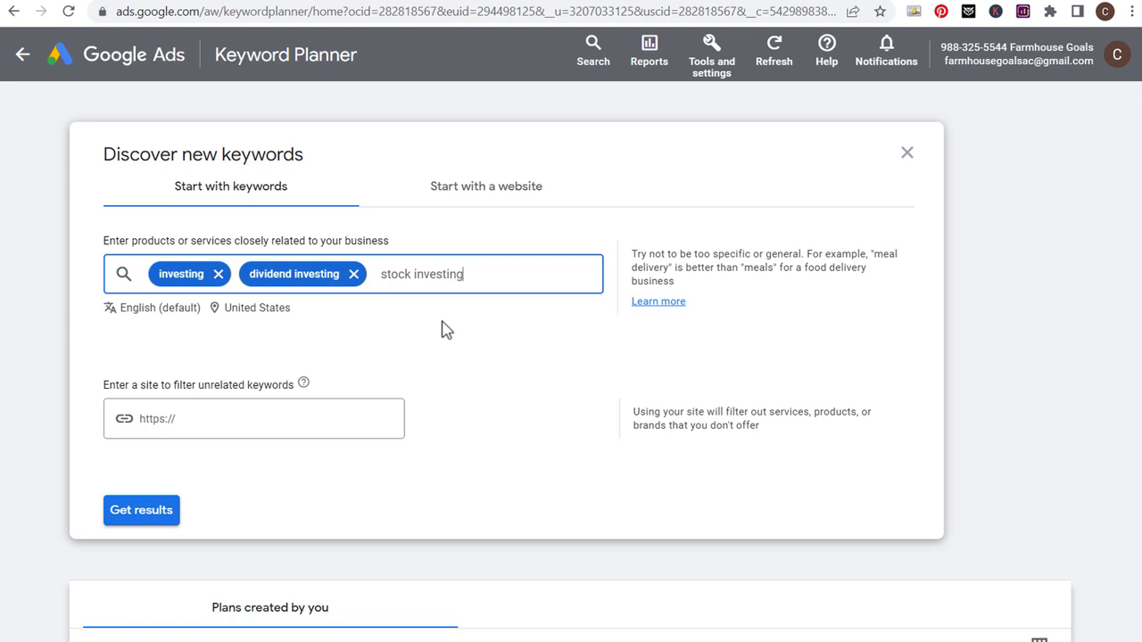
key("Return")
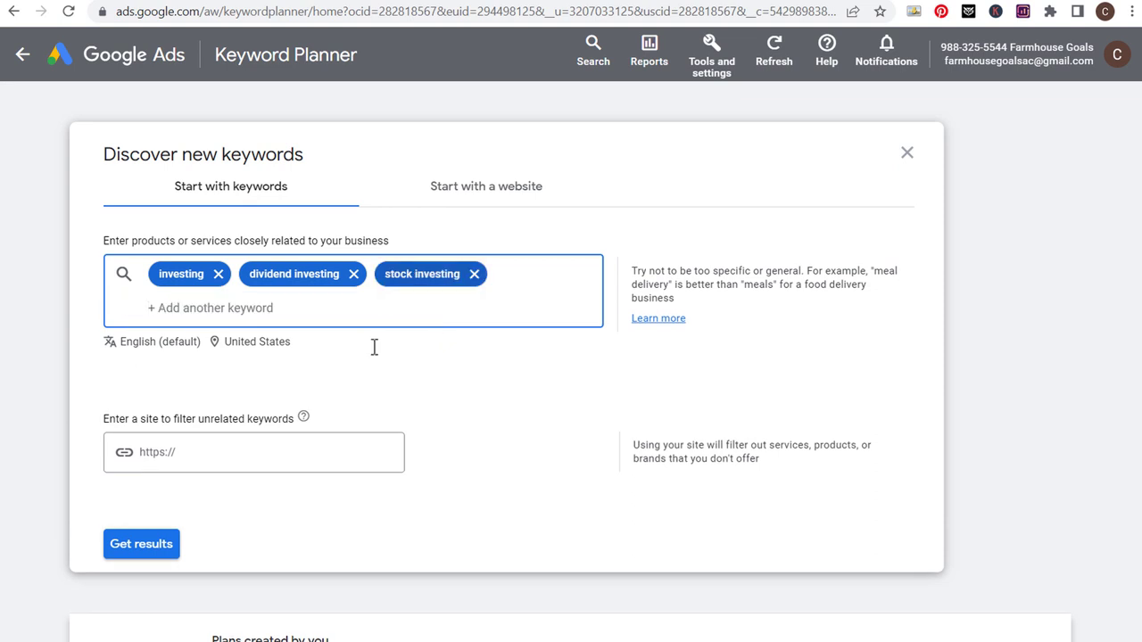
left_click(163, 548)
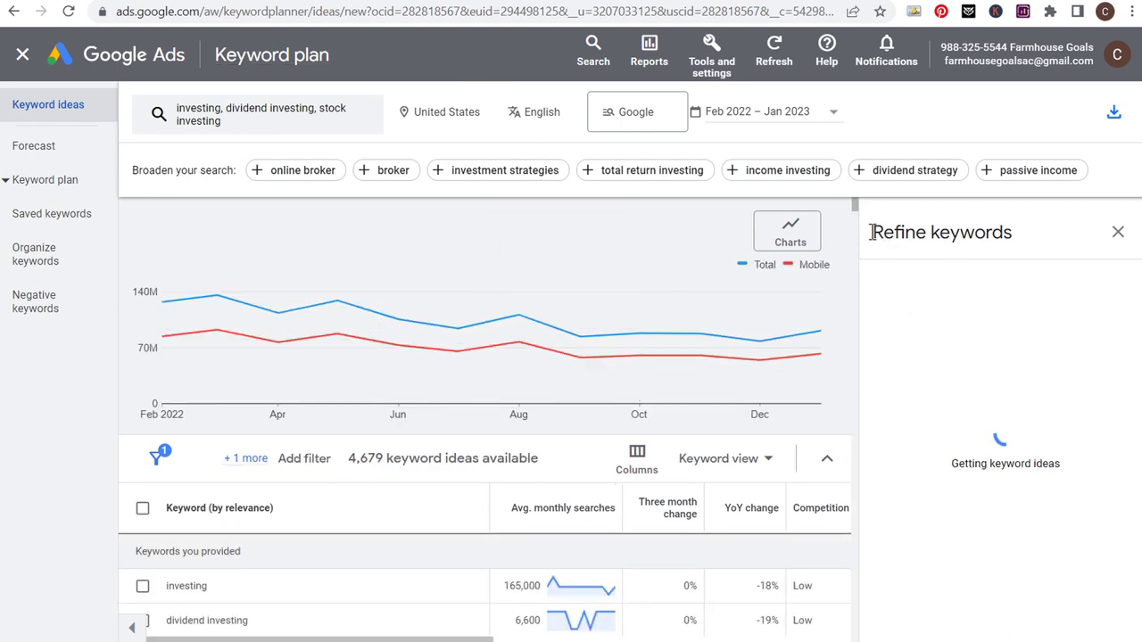
- Review the Brand or Non-Brand group under Refine keywords, collapse it and look over the list of keyword ideas
left_click_drag(876, 233, 1023, 239)
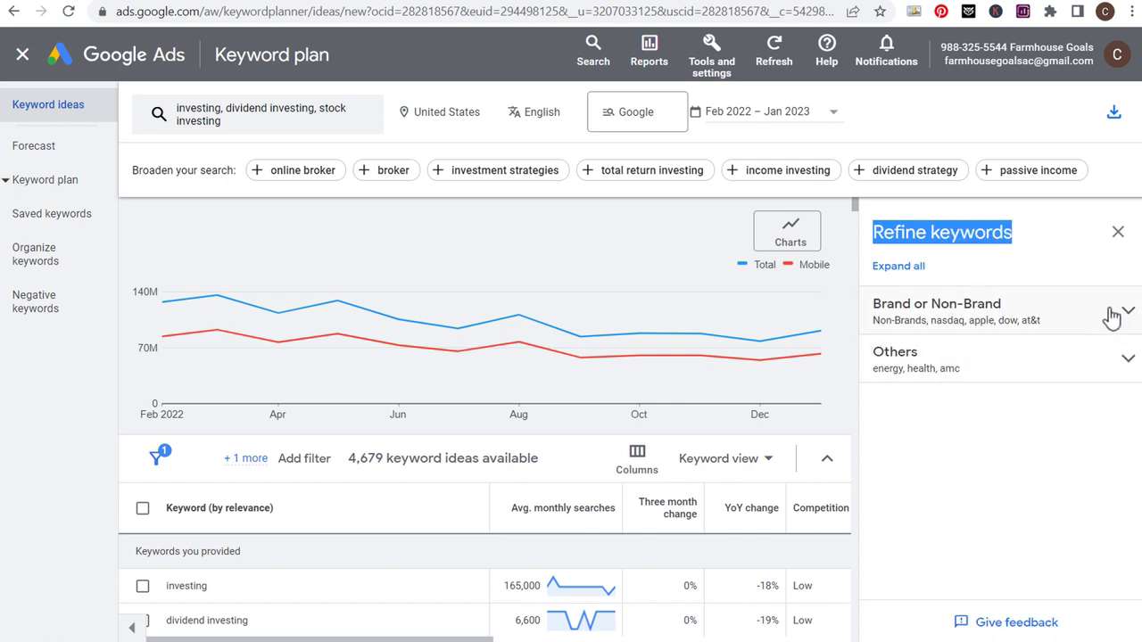
left_click(936, 239)
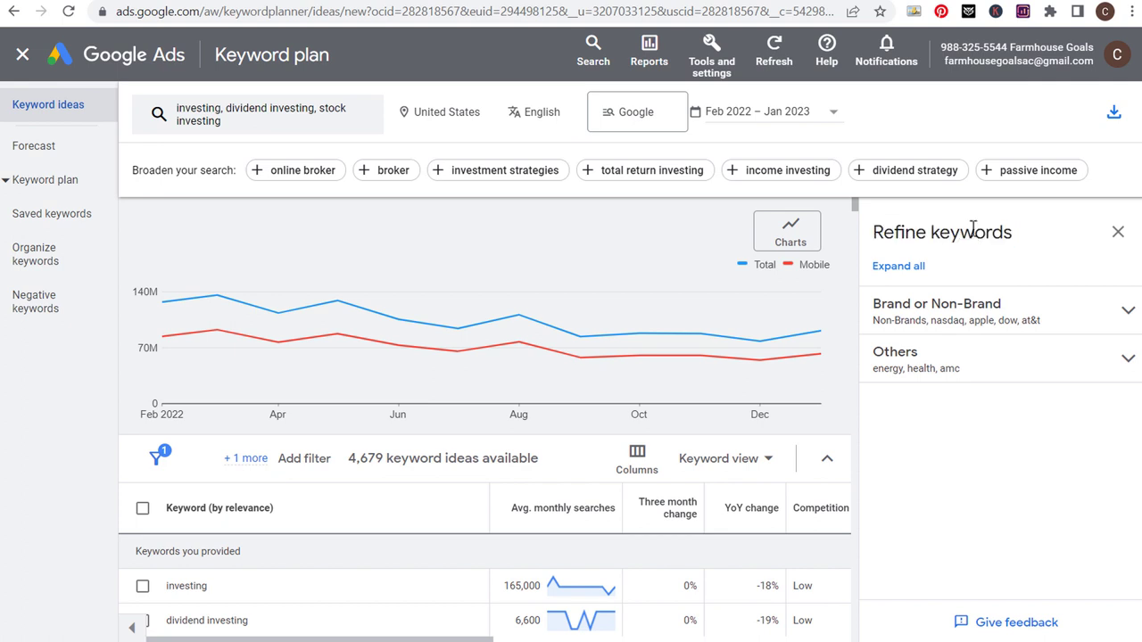
left_click(1022, 302)
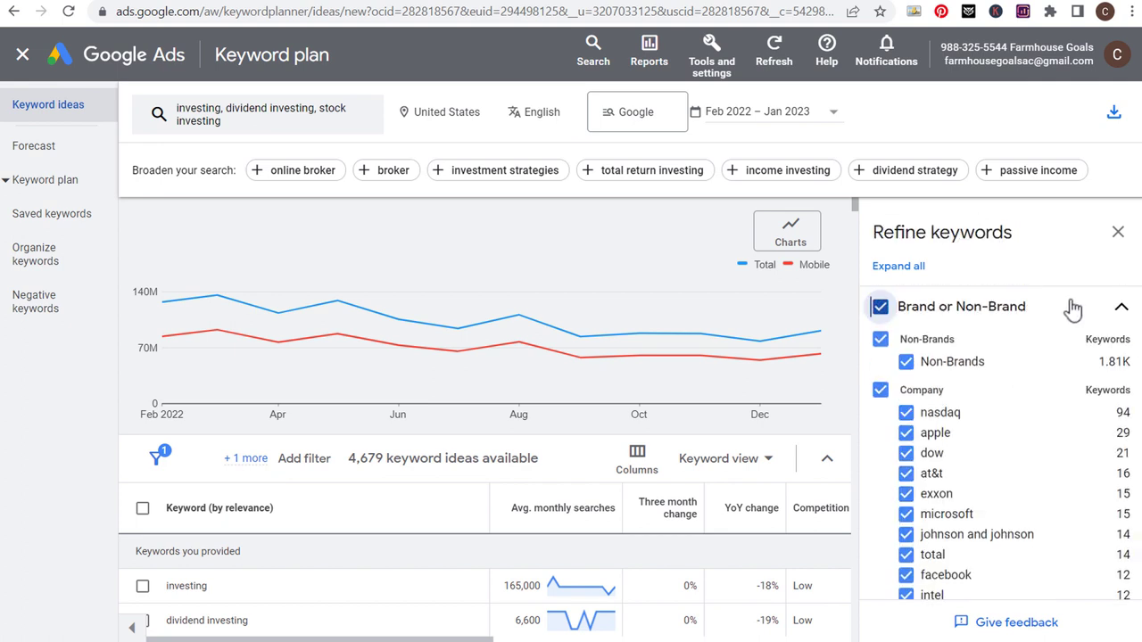
left_click(1121, 306)
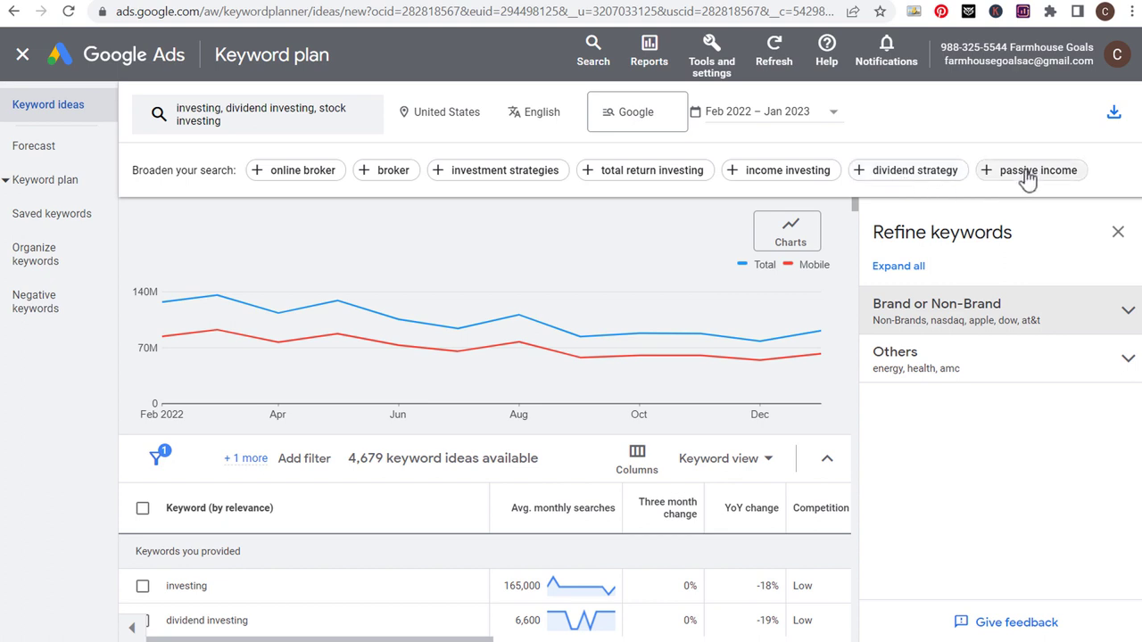
scroll(419, 455, "down", 1)
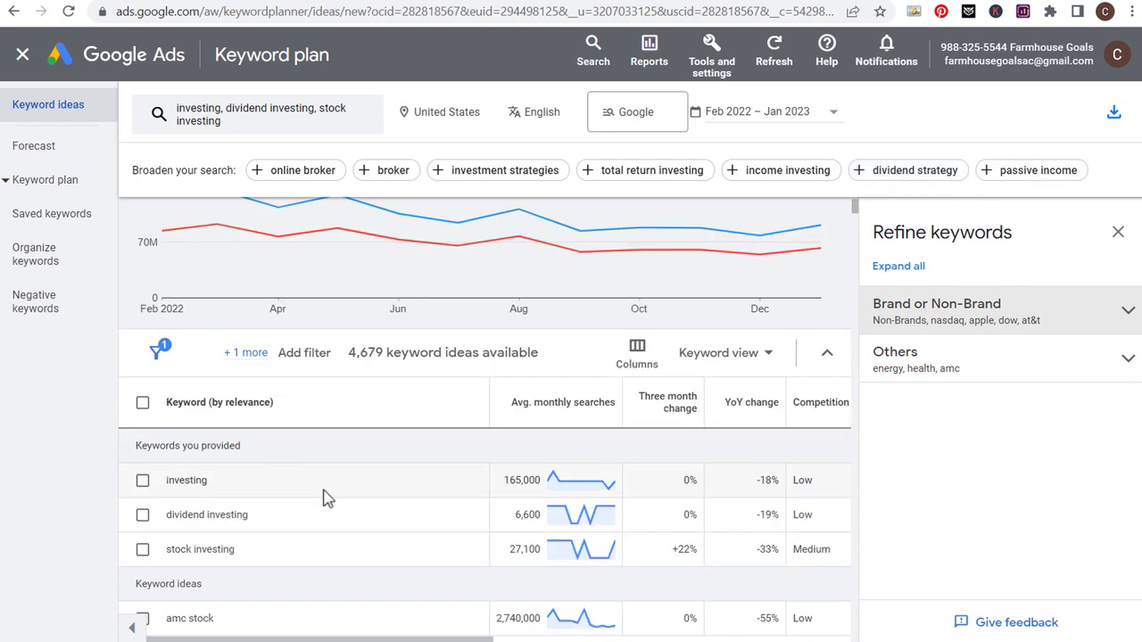
- Look through the keyword ideas below the provided keywords, with their average monthly searches, trend changes and competition
scroll(321, 461, "down", 1)
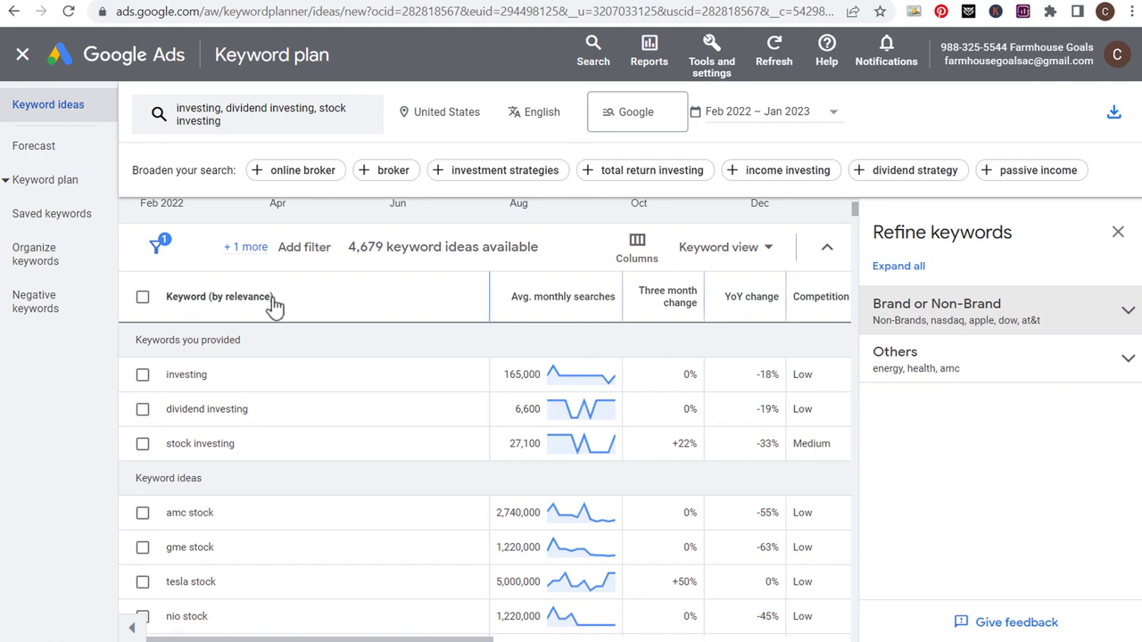
scroll(277, 494, "down", 1)
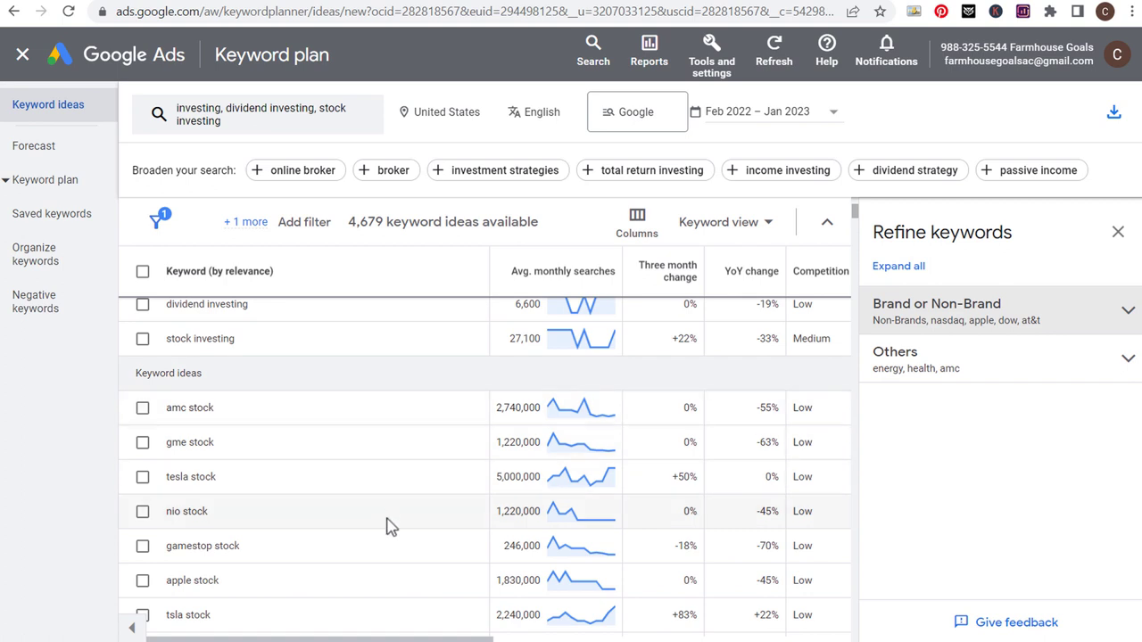
scroll(368, 536, "down", 1)
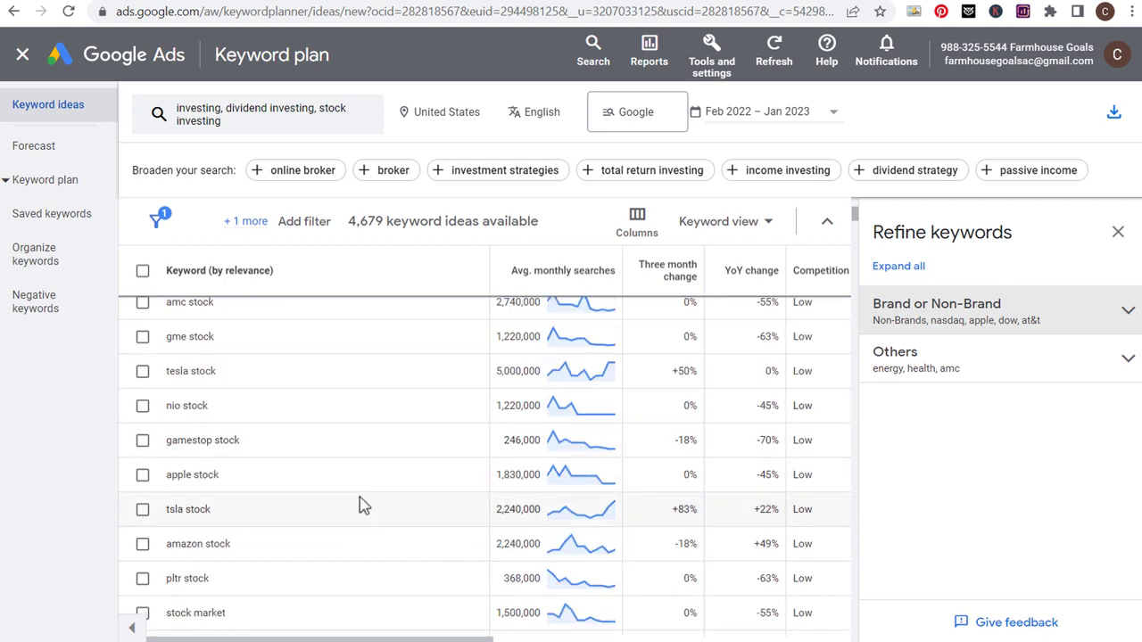
scroll(361, 412, "down", 2)
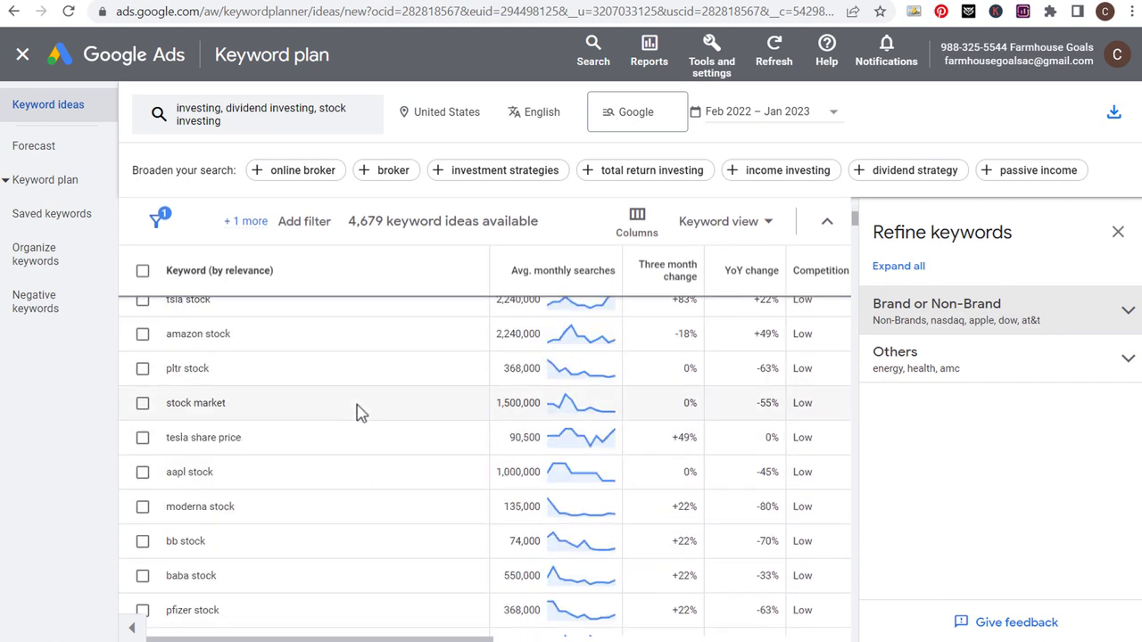
left_click_drag(854, 219, 856, 238)
scroll(396, 408, "down", 4)
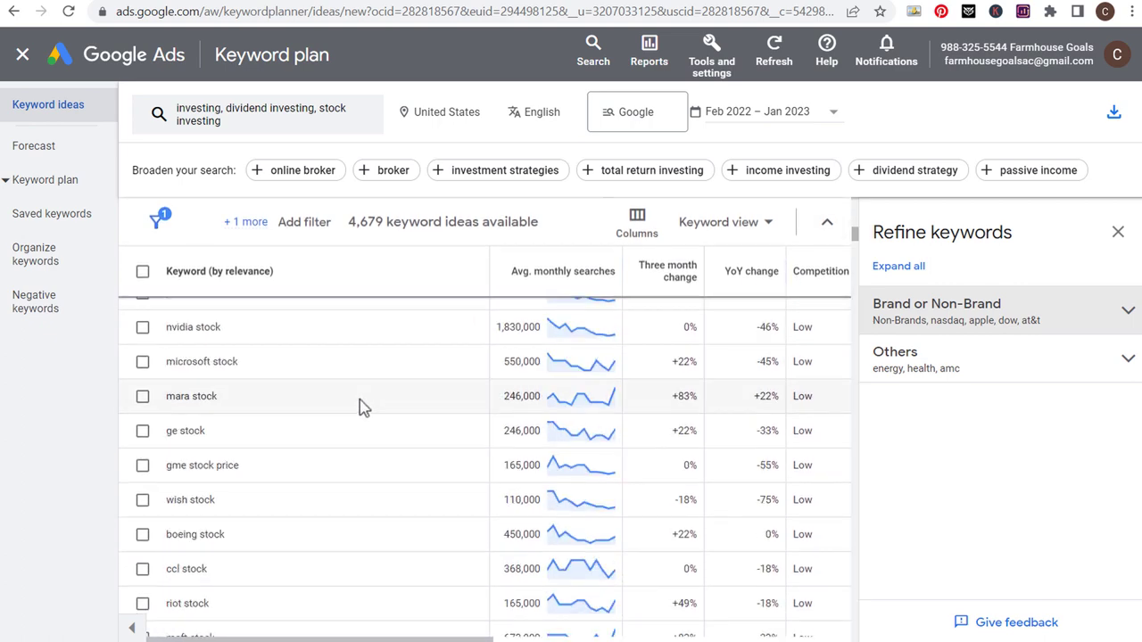
scroll(361, 404, "down", 2)
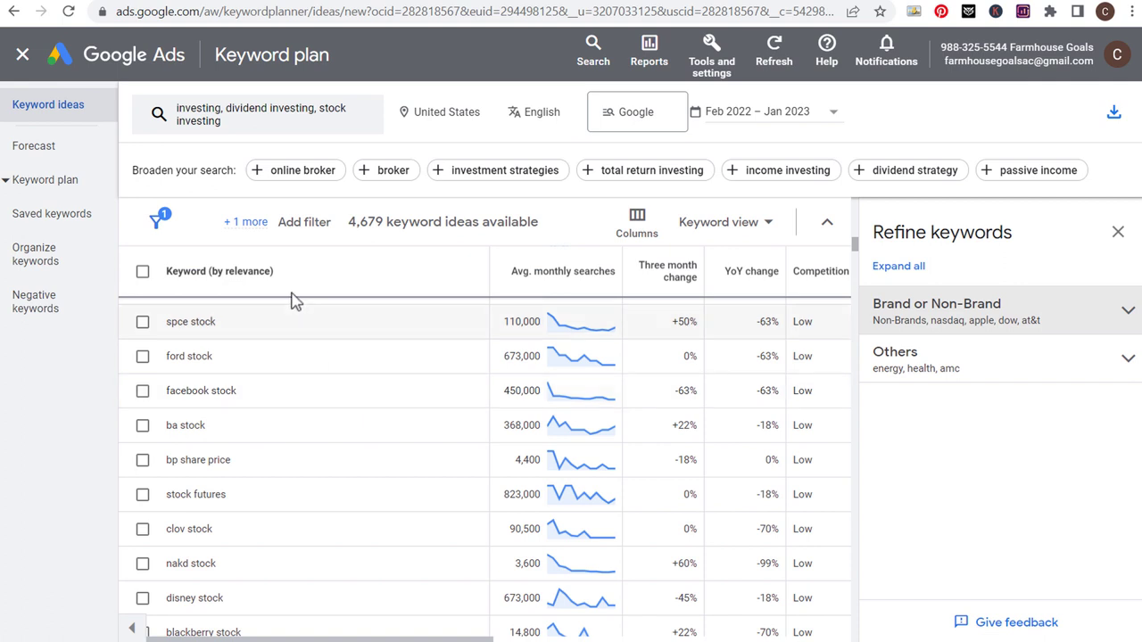
- Filter the keyword ideas to those whose keyword does not contain "stock", using Text Match
left_click(308, 223)
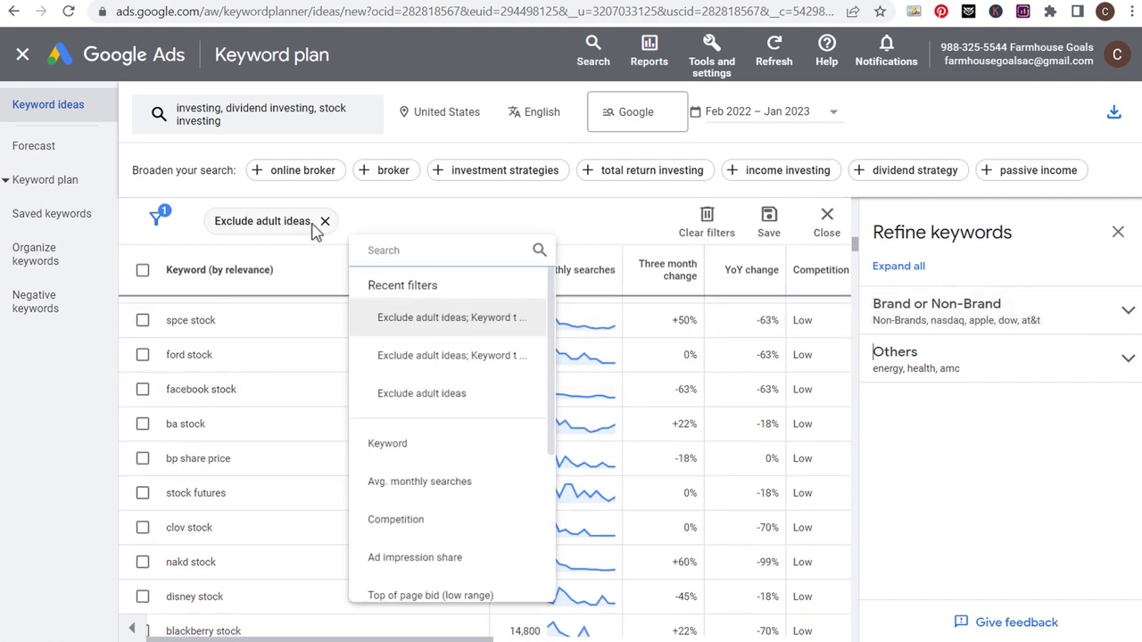
left_click(442, 465)
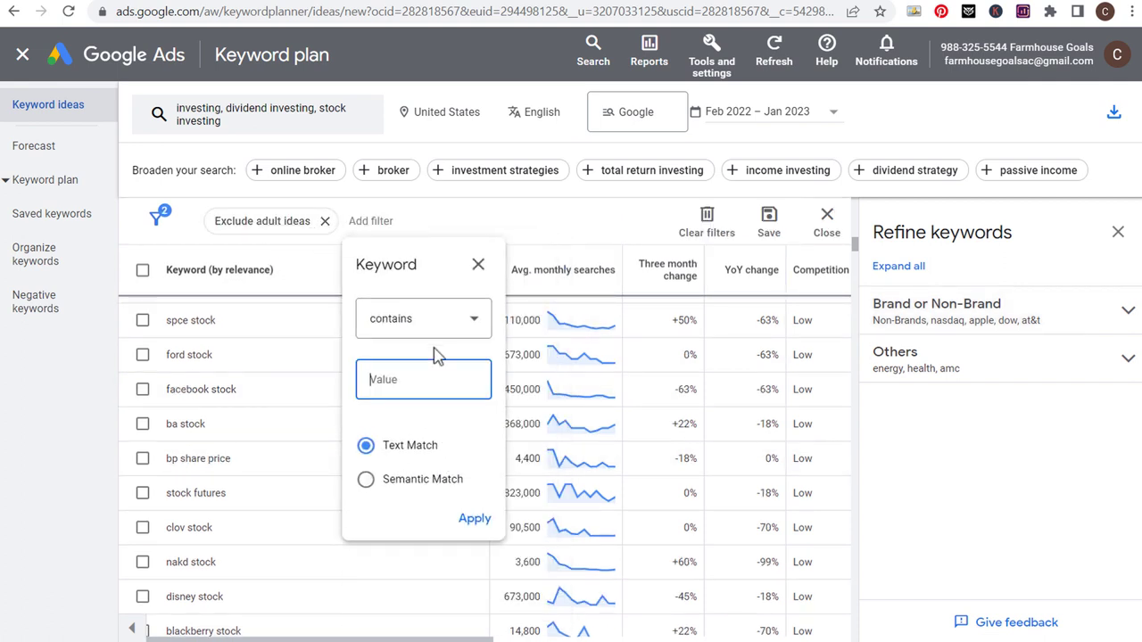
left_click(476, 326)
left_click(421, 311)
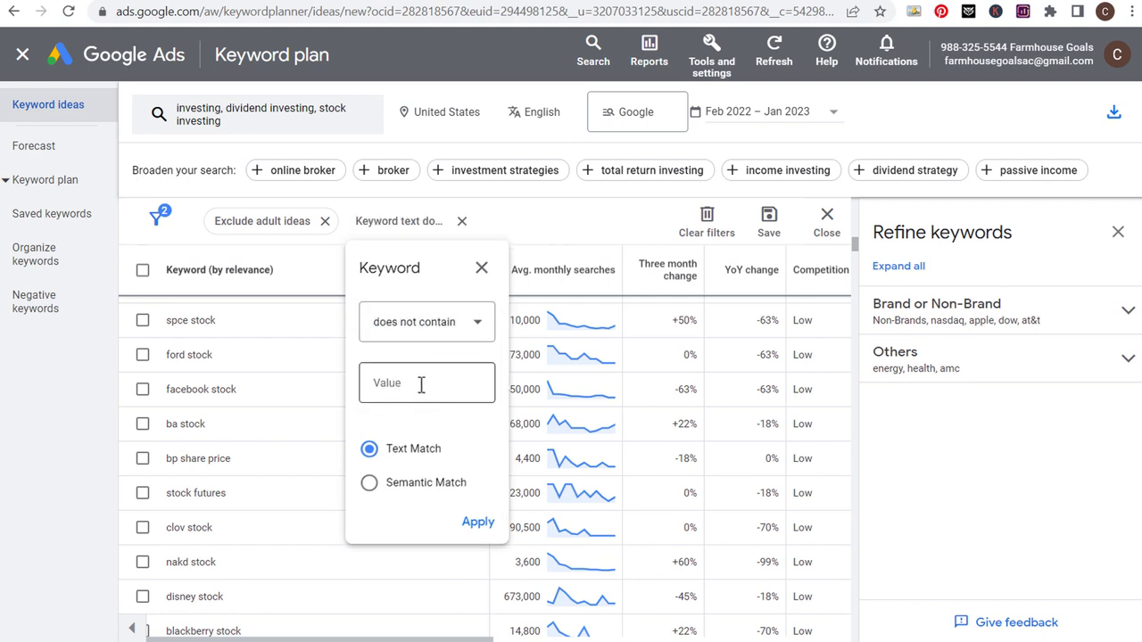
left_click(423, 386)
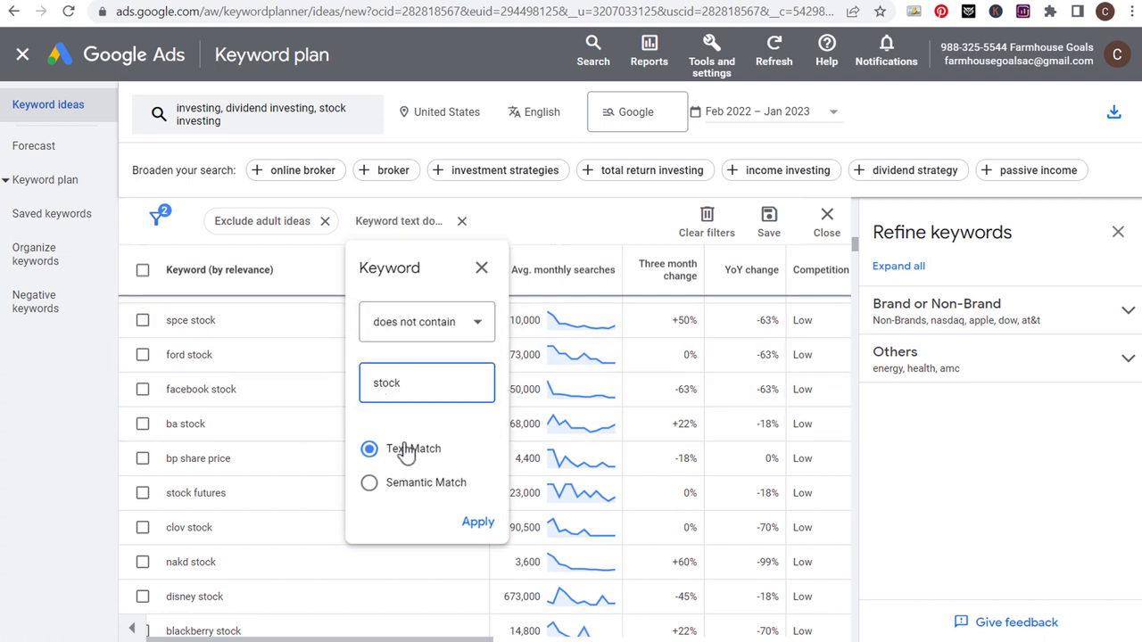
left_click(478, 522)
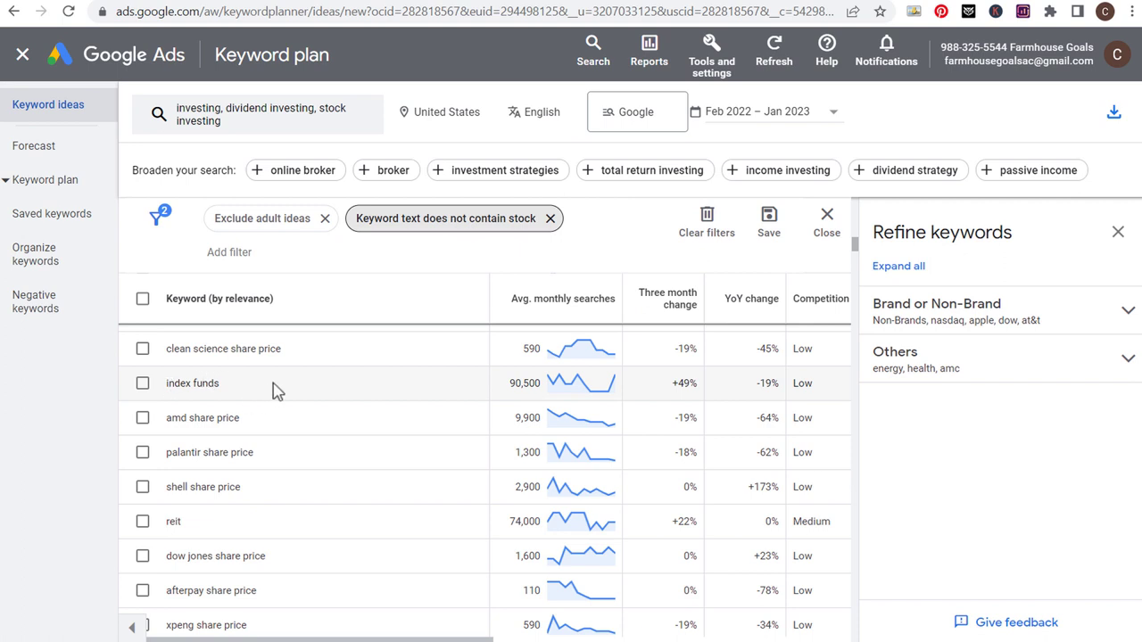
- Look through the filtered keyword ideas and check the average monthly searches of the remaining terms
scroll(348, 401, "down", 3)
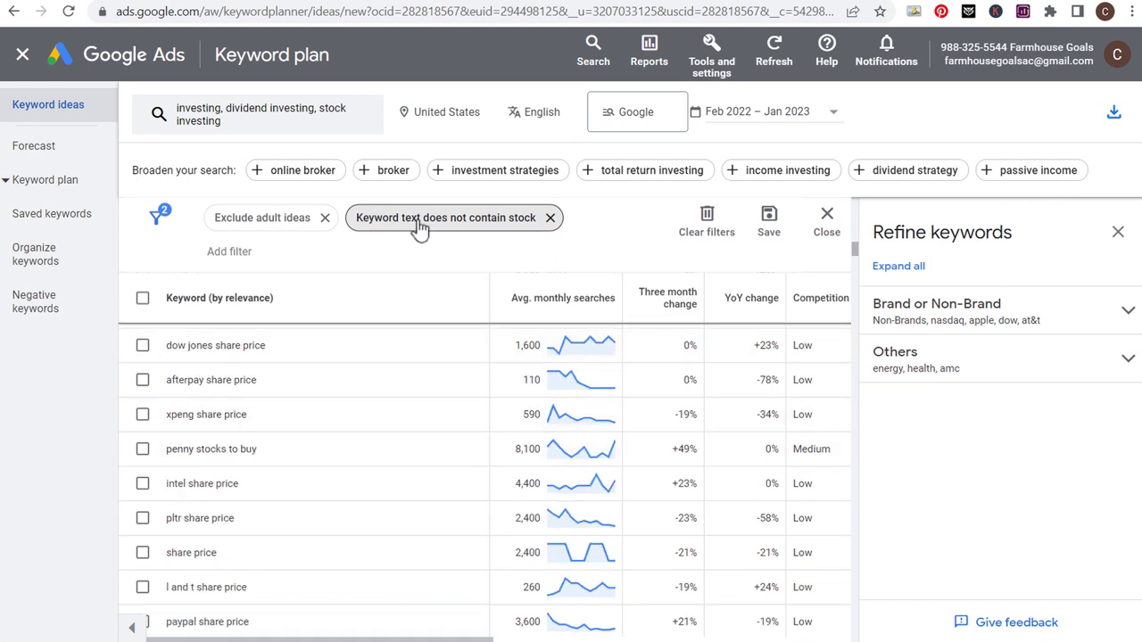
left_click(215, 525)
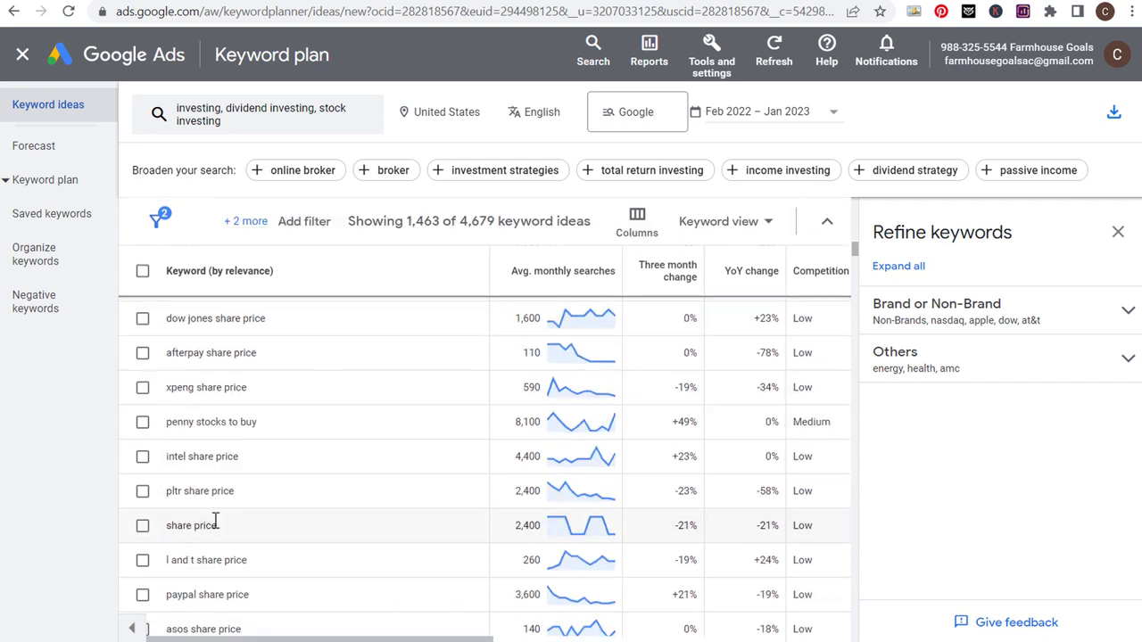
scroll(239, 517, "down", 5)
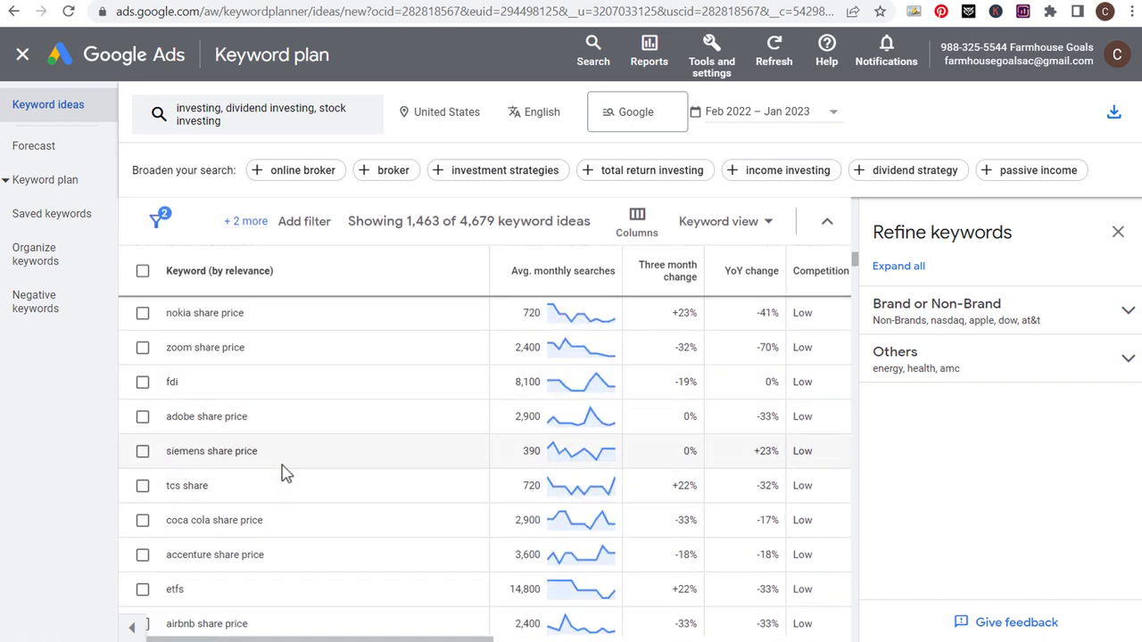
scroll(293, 452, "down", 3)
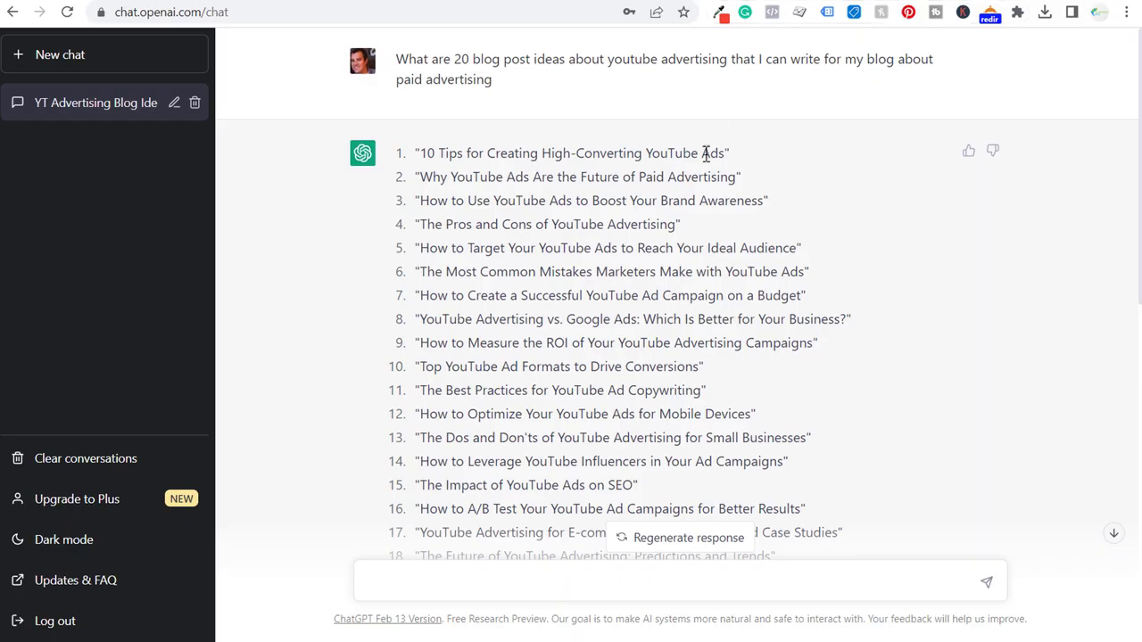
- In ChatGPT, highlight the prompt asking for 20 blog post ideas about youtube advertising
left_click_drag(545, 64, 714, 60)
left_click(742, 58)
left_click_drag(426, 58, 772, 57)
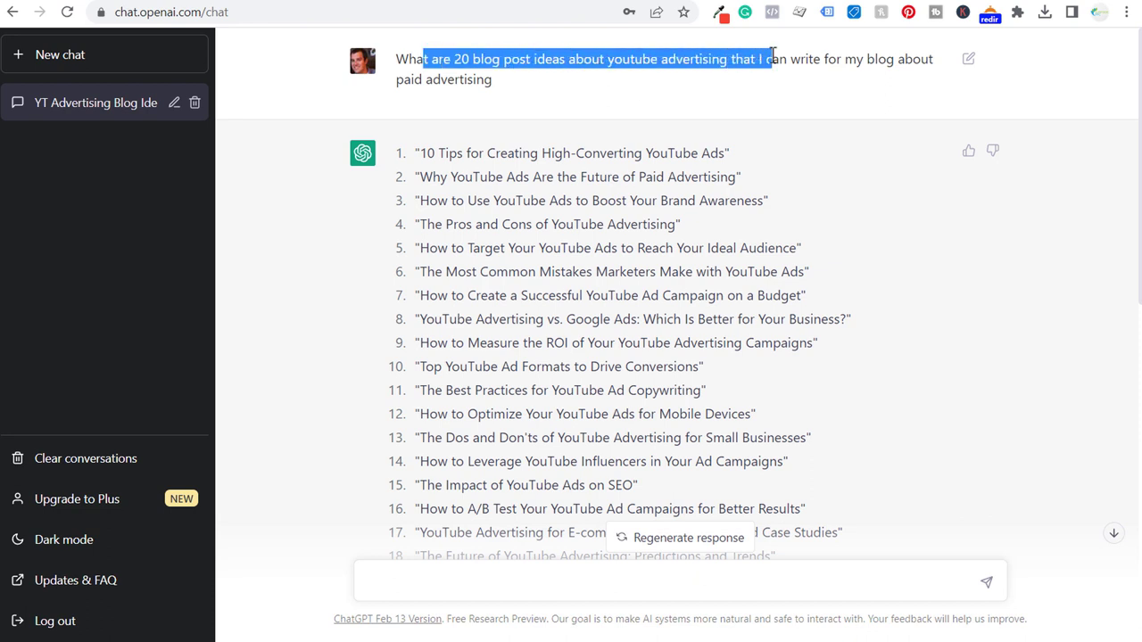
left_click(800, 54)
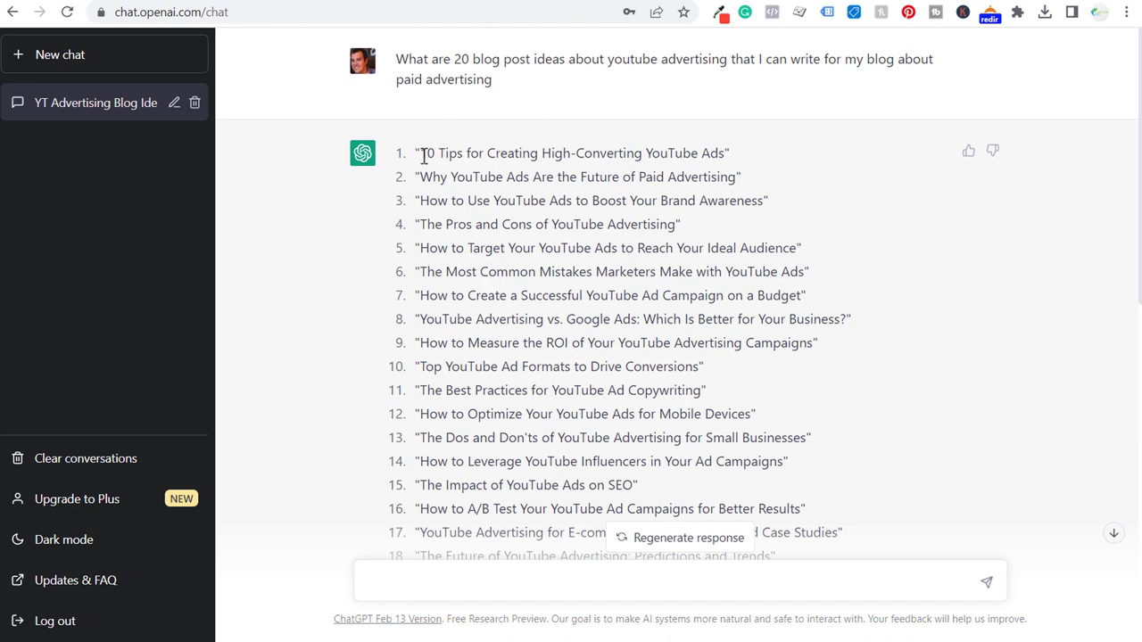
- Read through the suggested blog post titles, highlighting individual ones such as "Why YouTube Ads Are the Future of Paid Advertising"
left_click_drag(423, 154, 722, 184)
left_click(705, 188)
left_click_drag(419, 181, 735, 169)
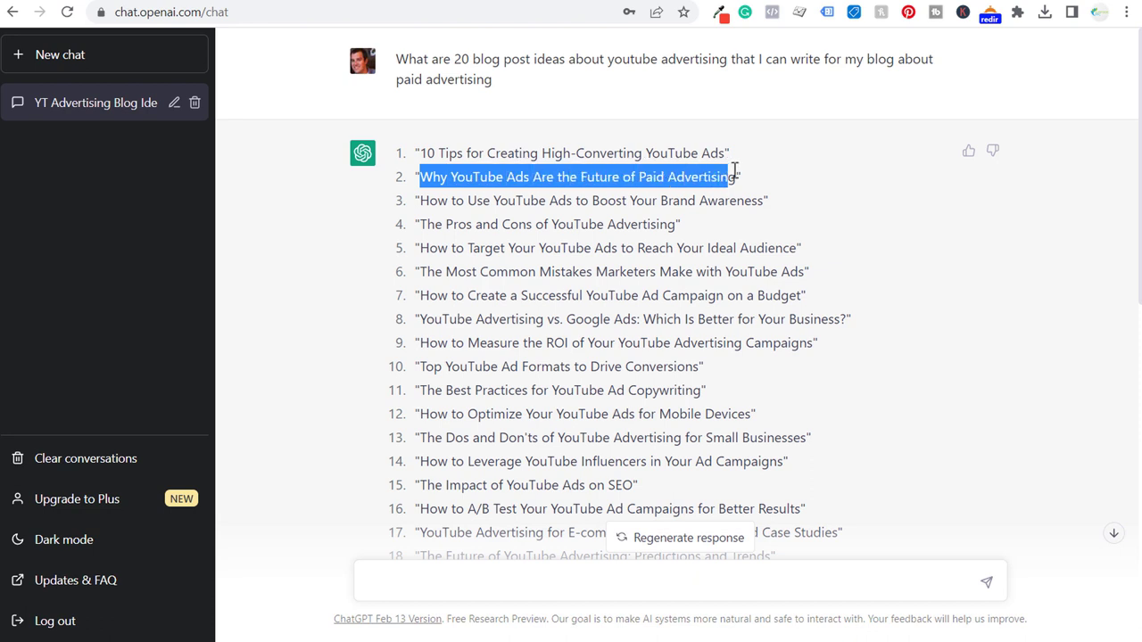
left_click(754, 179)
left_click_drag(419, 225, 722, 242)
left_click(724, 236)
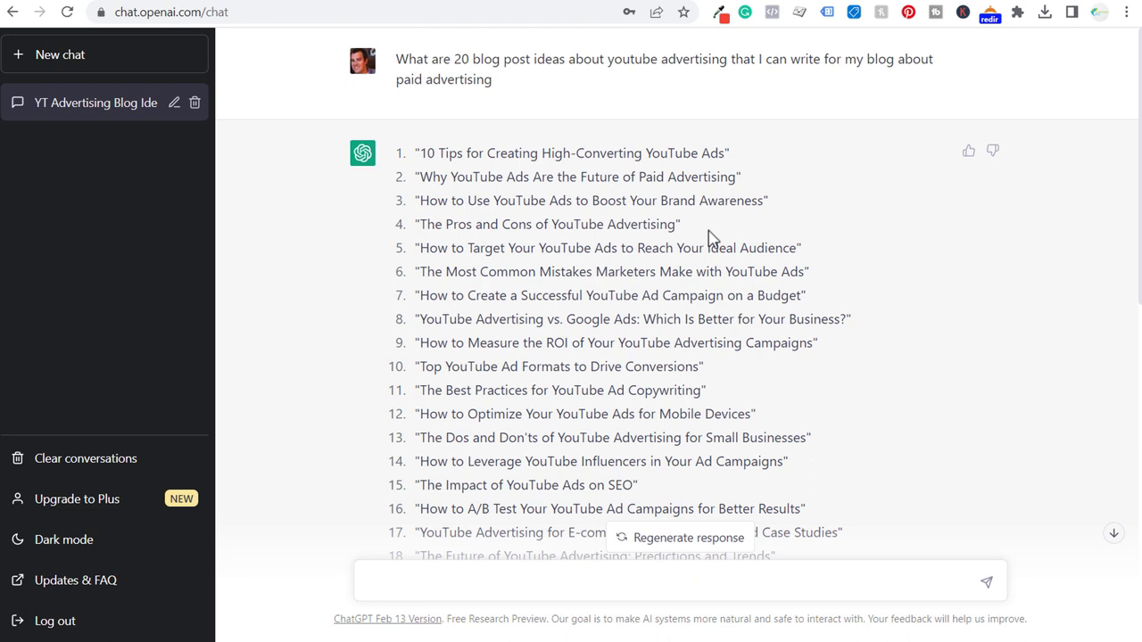
left_click_drag(508, 271, 688, 273)
left_click(691, 274)
left_click_drag(473, 253, 768, 254)
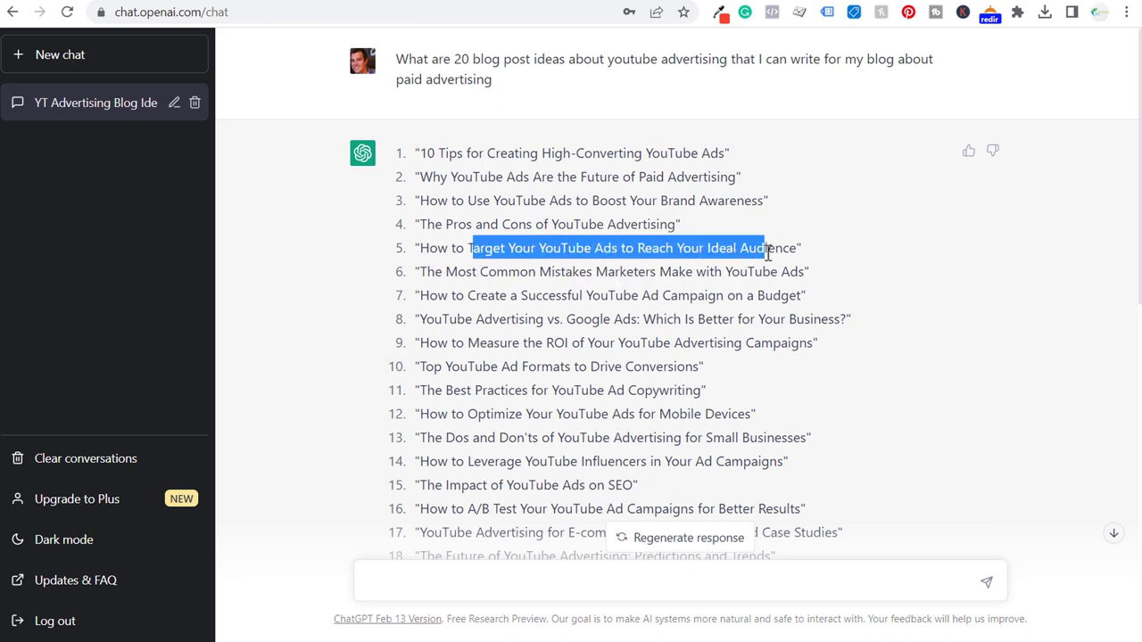
left_click(772, 283)
- Examine the prompt for 20 popular long-tail keywords for youtube advertising and highlight the first suggestions in its answer
scroll(937, 276, "down", 5)
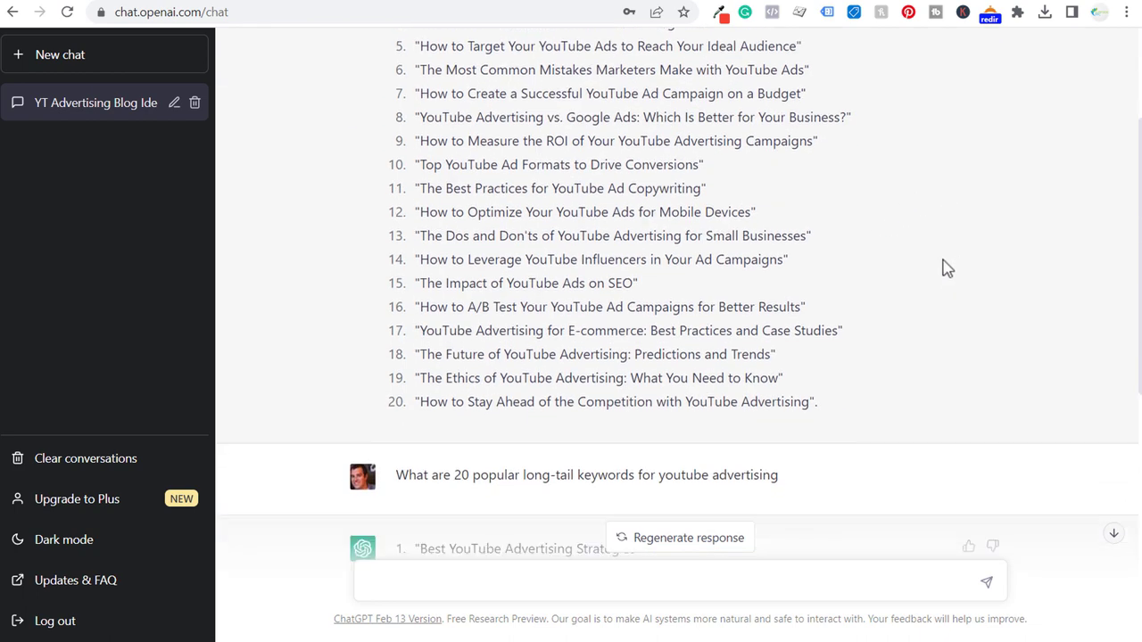
scroll(892, 108, "down", 1)
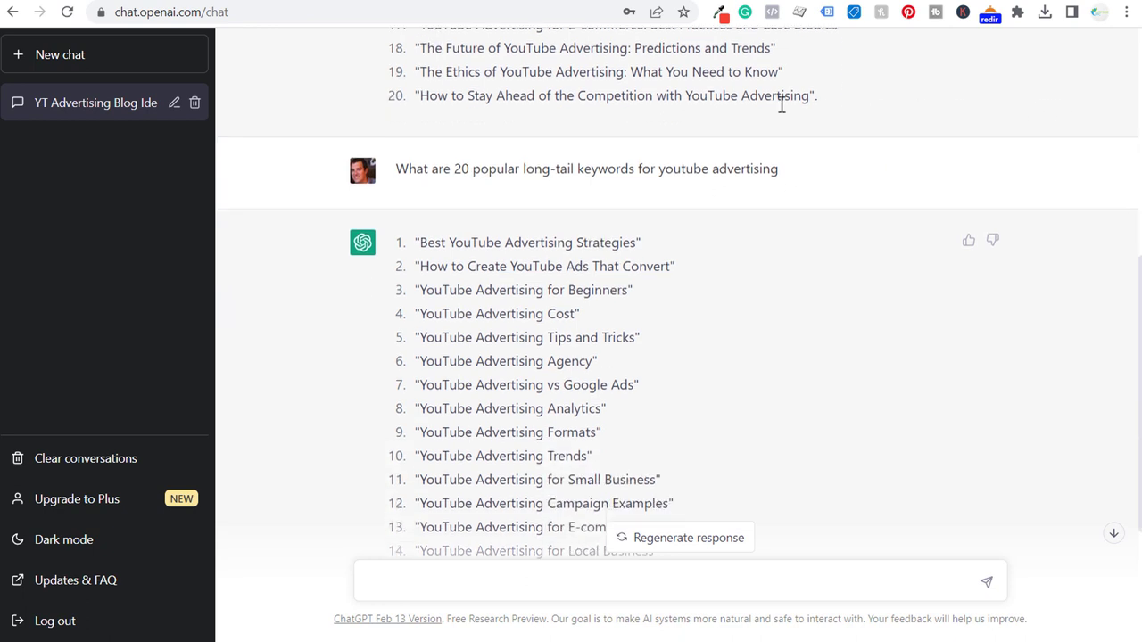
left_click_drag(403, 169, 796, 171)
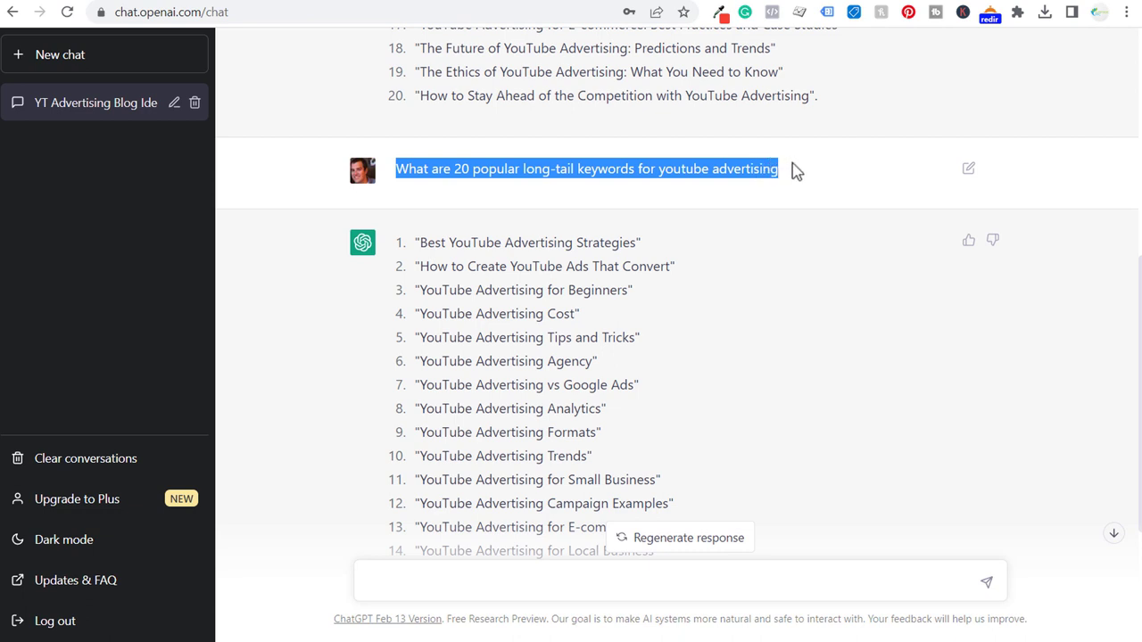
left_click(755, 196)
scroll(755, 196, "down", 1)
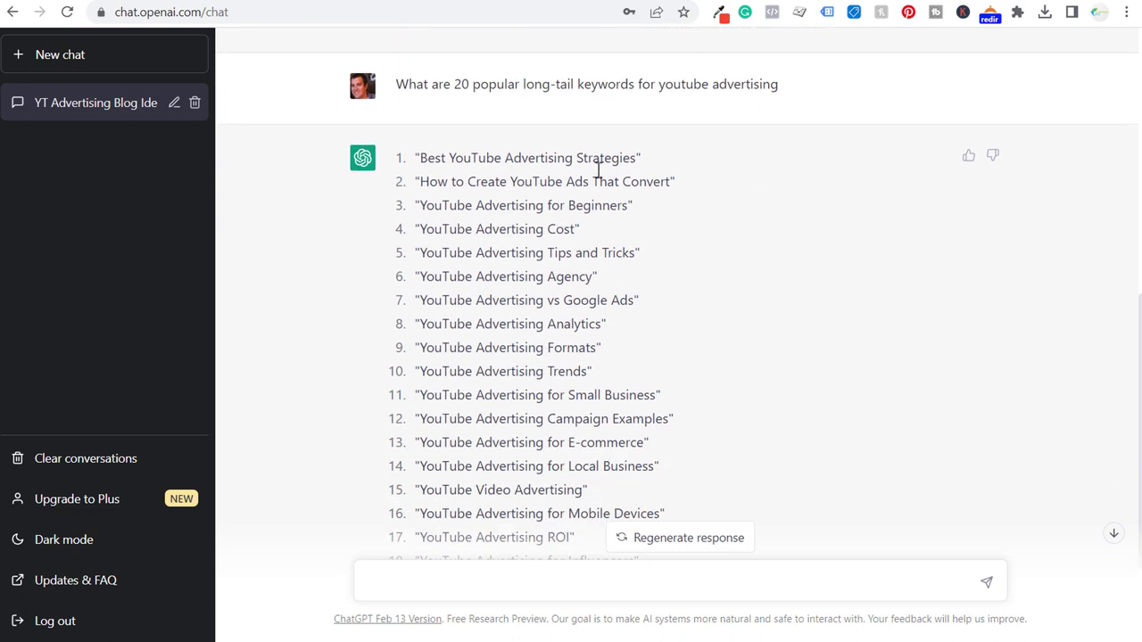
left_click_drag(421, 160, 667, 177)
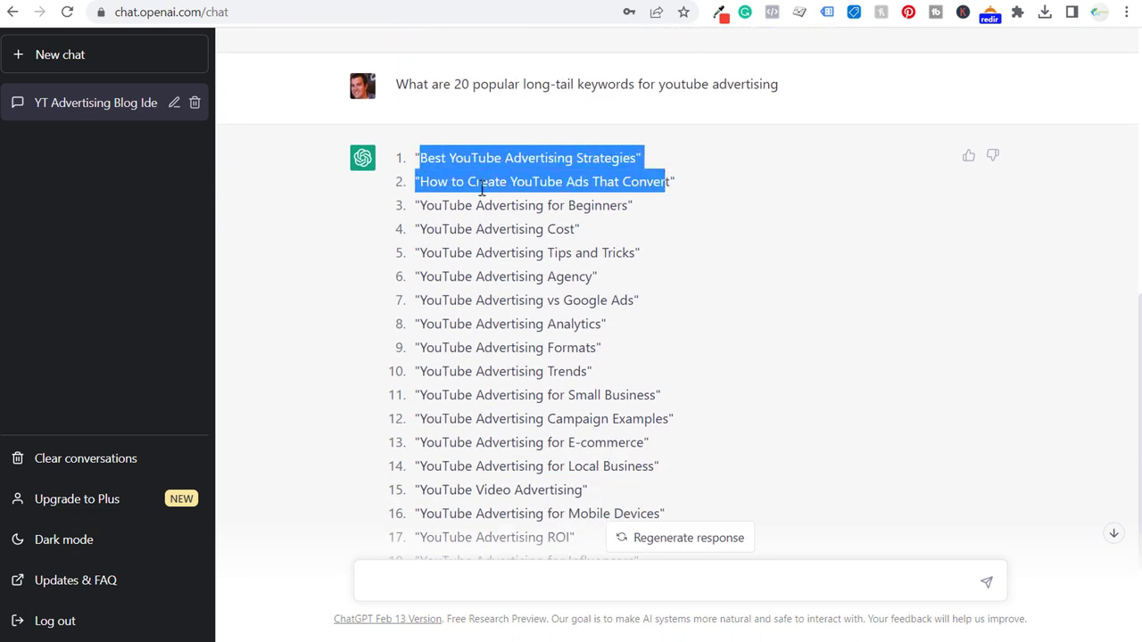
left_click(482, 188)
left_click_drag(416, 182, 720, 230)
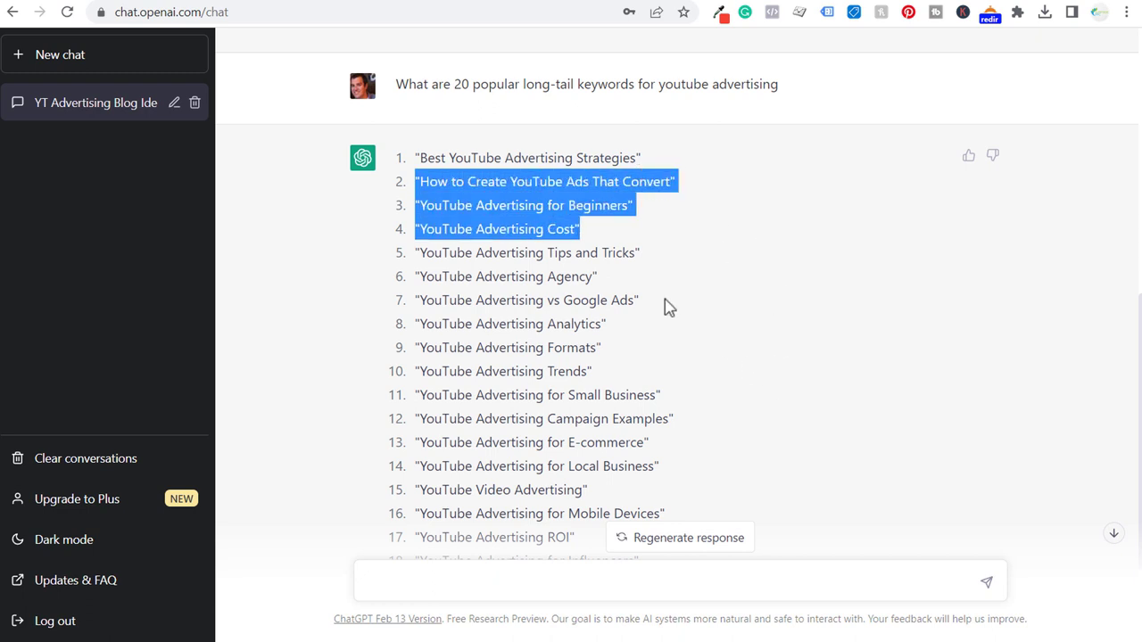
- Switch to the Excel workbook and review the Google Ads, Facebook Ads, Microsoft Advertising and Landing Pages columns on the PPC Ads Keywords sheet
key("alt+Tab")
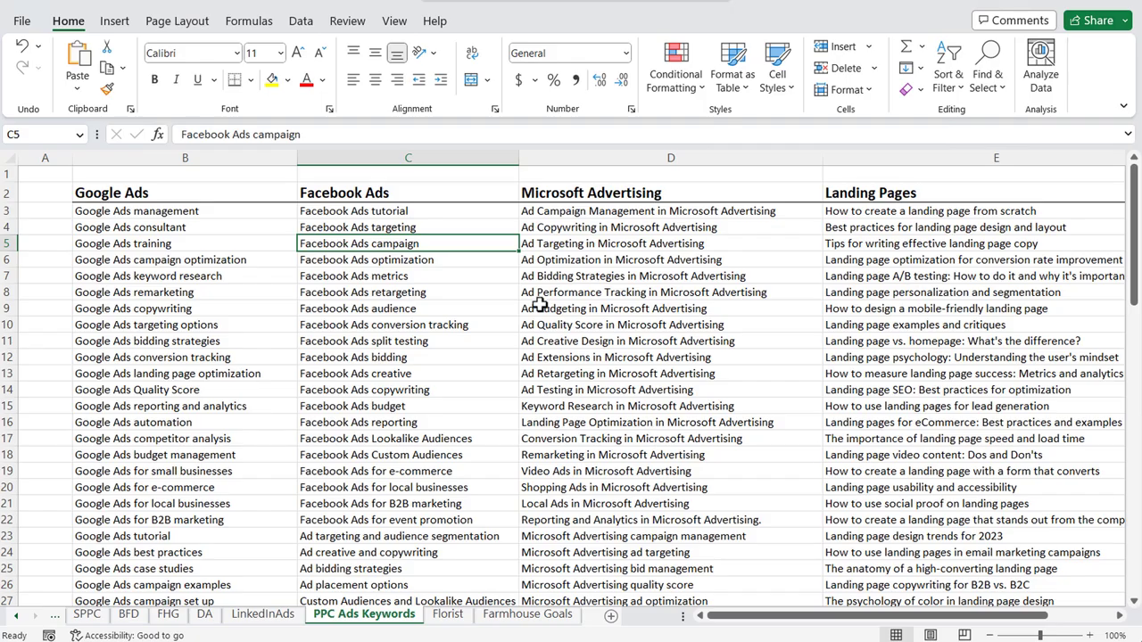
left_click(236, 195)
left_click(231, 161)
left_click(407, 158)
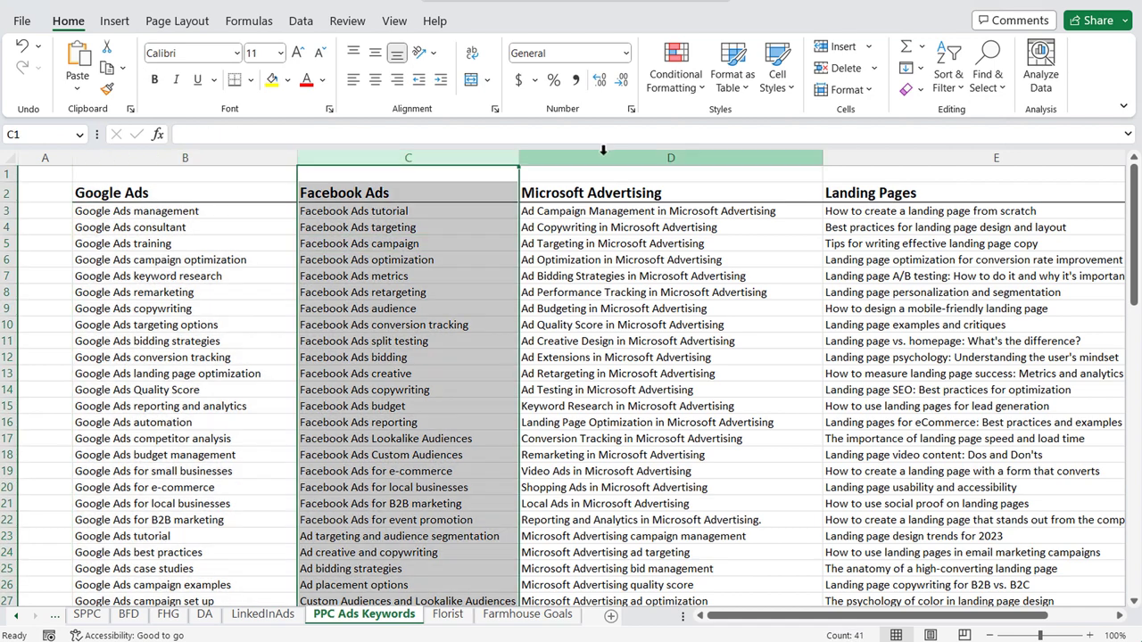
left_click(671, 158)
left_click(996, 158)
left_click(1061, 276)
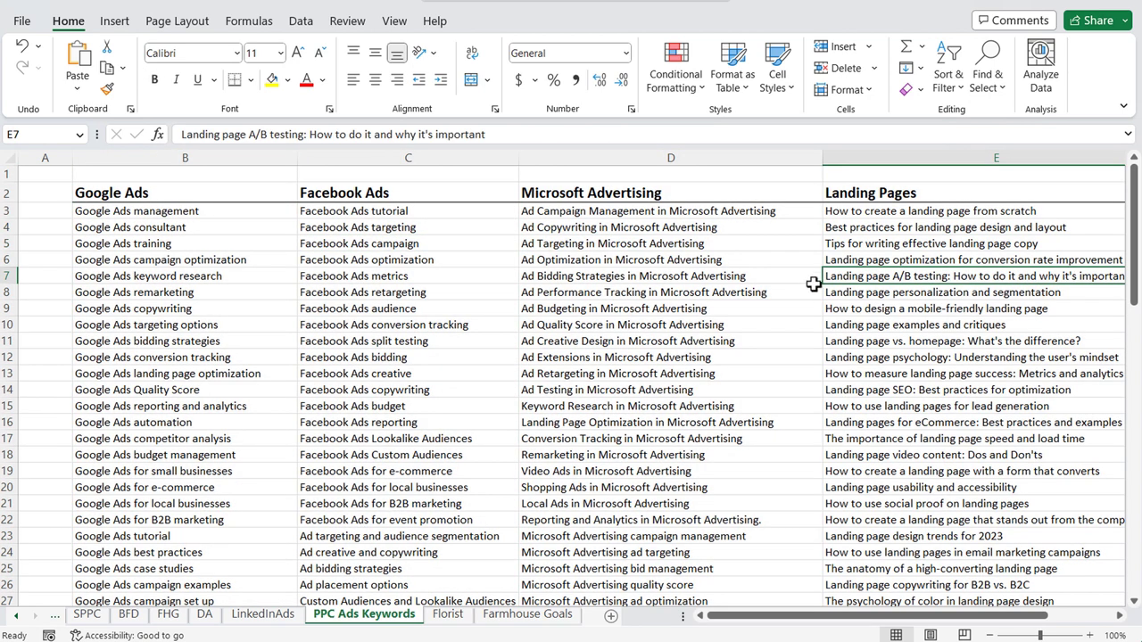
- Look through the keyword lists down to their last rows and revisit the Facebook Ads, Microsoft Advertising and Landing Pages entries
scroll(740, 268, "down", 6)
scroll(736, 307, "down", 10)
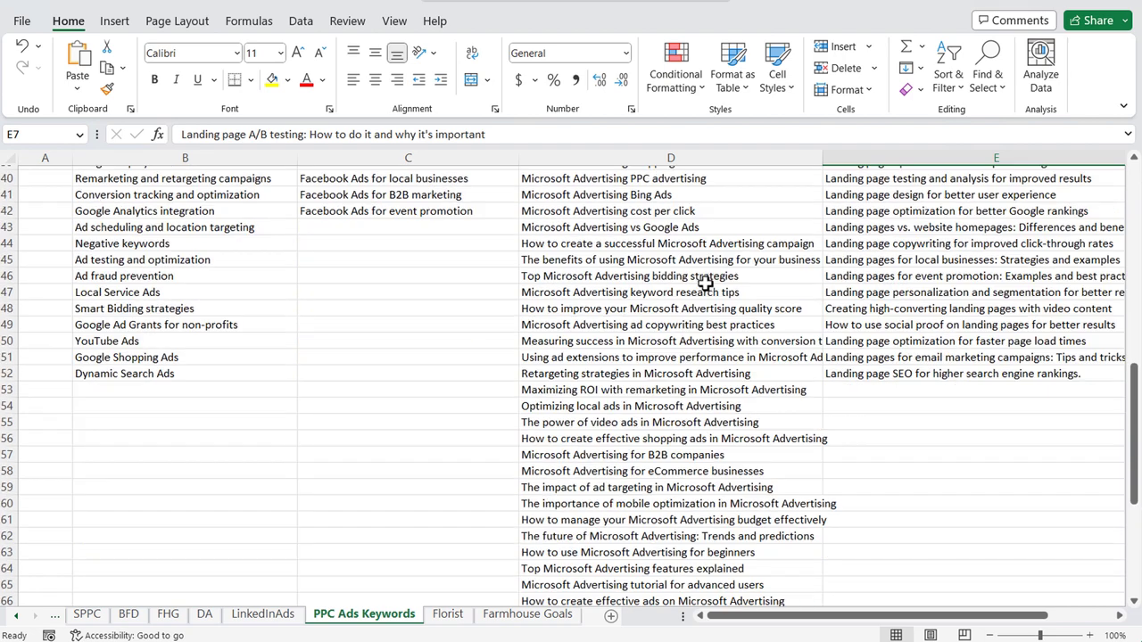
scroll(701, 284, "up", 16)
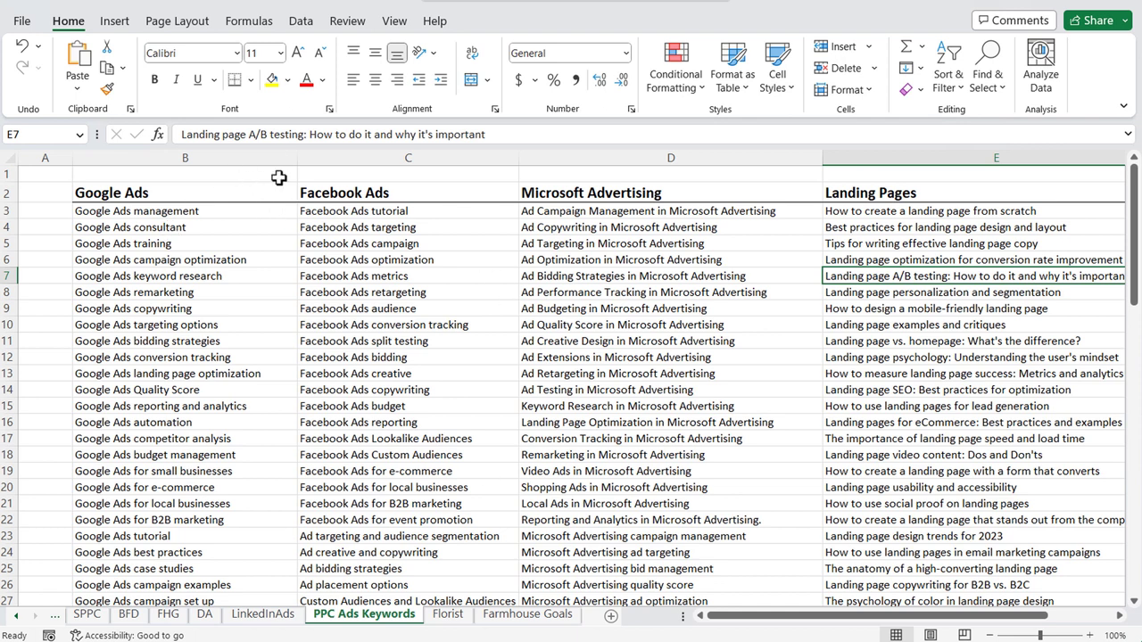
left_click_drag(419, 215, 438, 357)
left_click(440, 438)
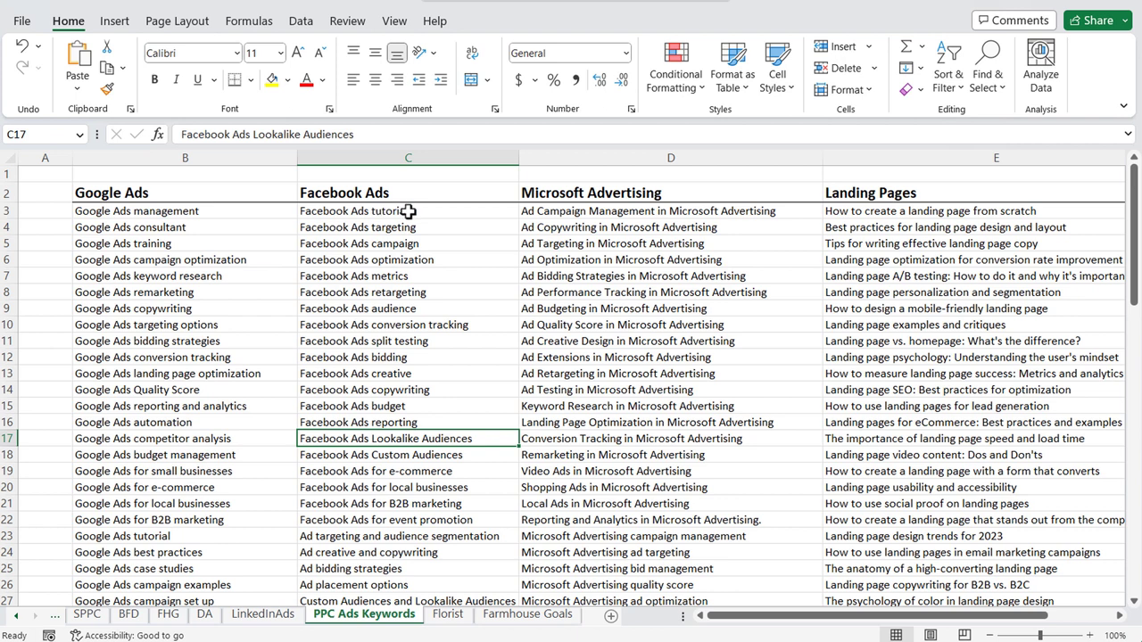
left_click(641, 192)
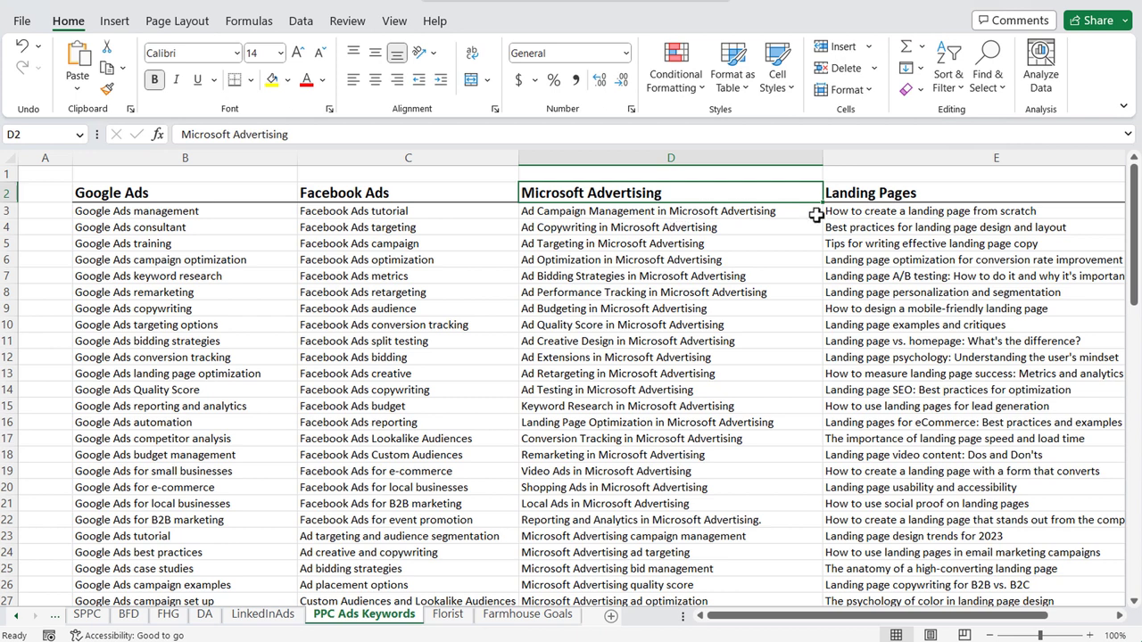
left_click(851, 212)
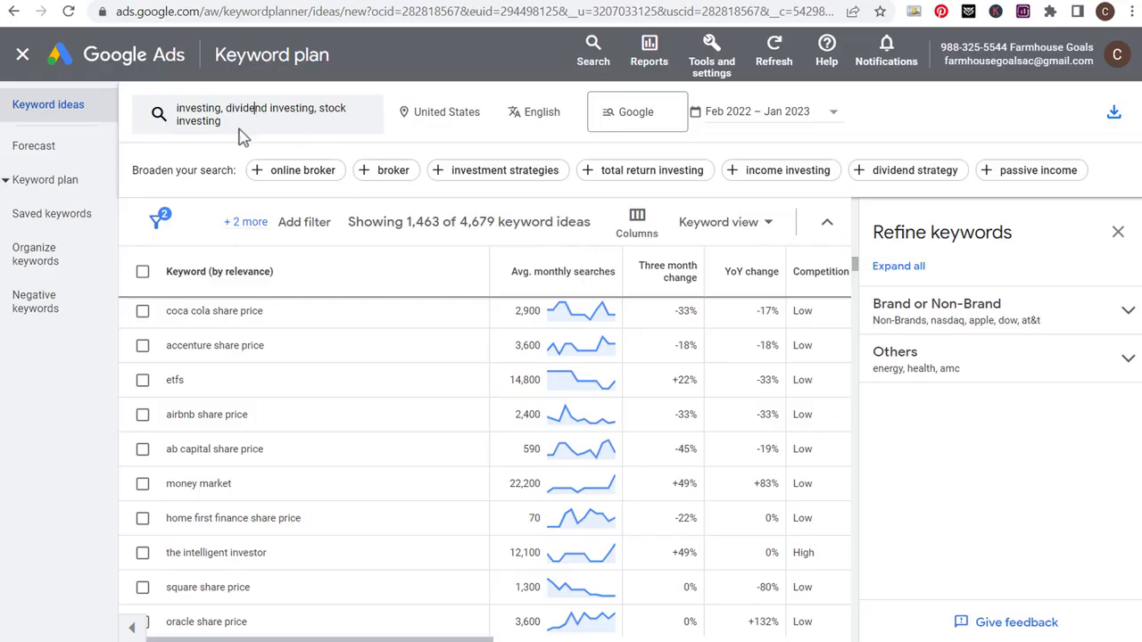
- Replace the investing seed keywords with "youtube advertising costs" and get the new keyword ideas
left_click(244, 134)
left_click(268, 196)
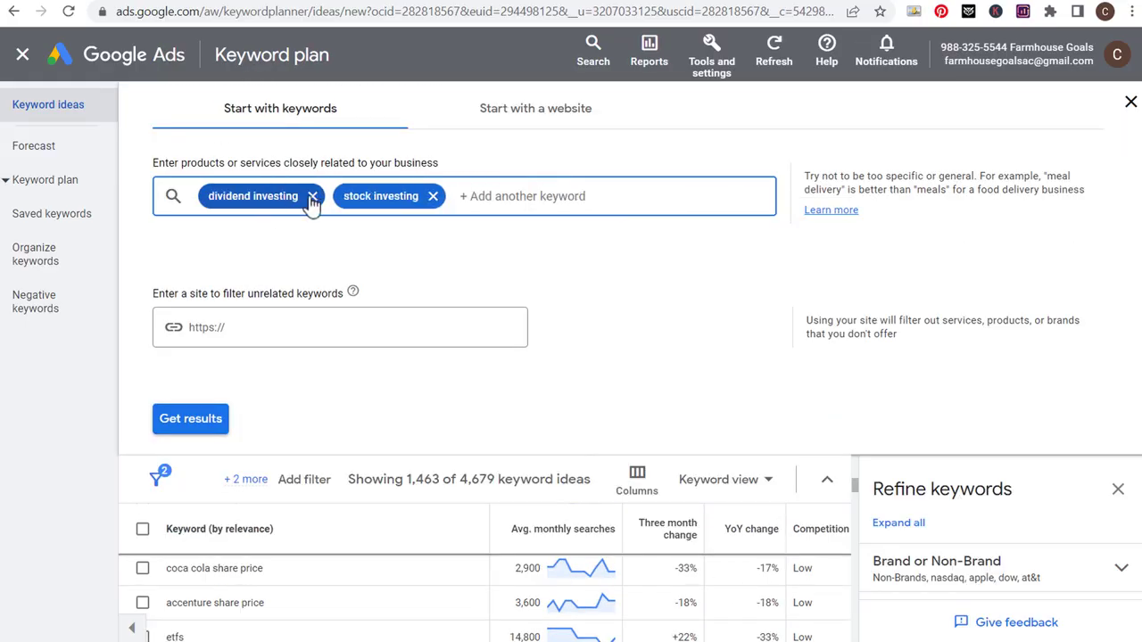
left_click(313, 195)
left_click(301, 196)
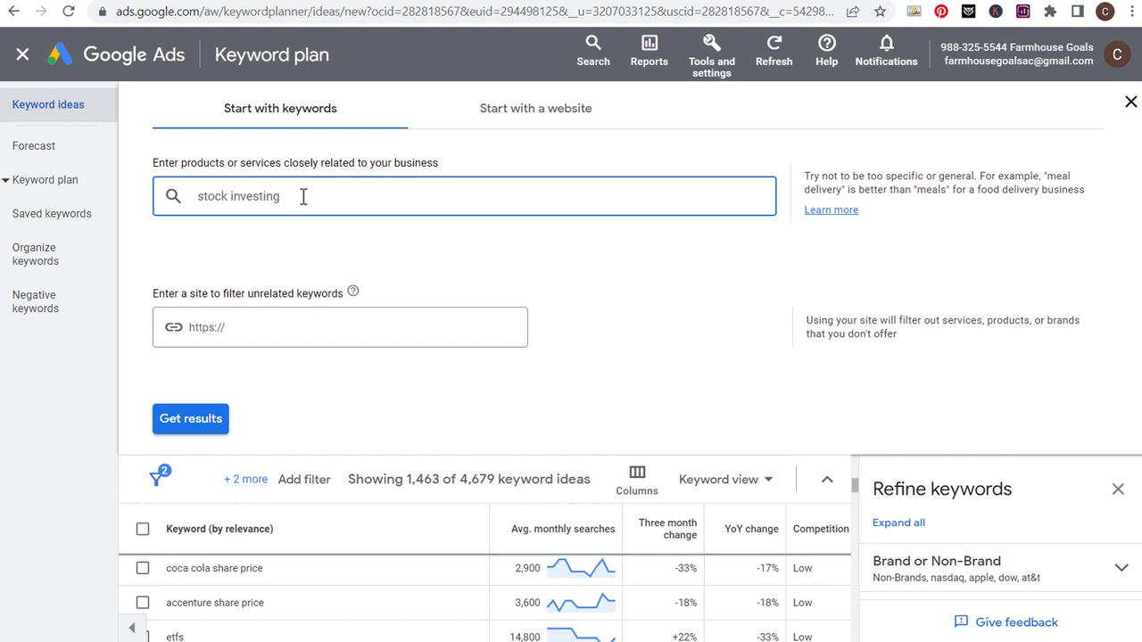
left_click_drag(303, 196, 172, 190)
type("youtube")
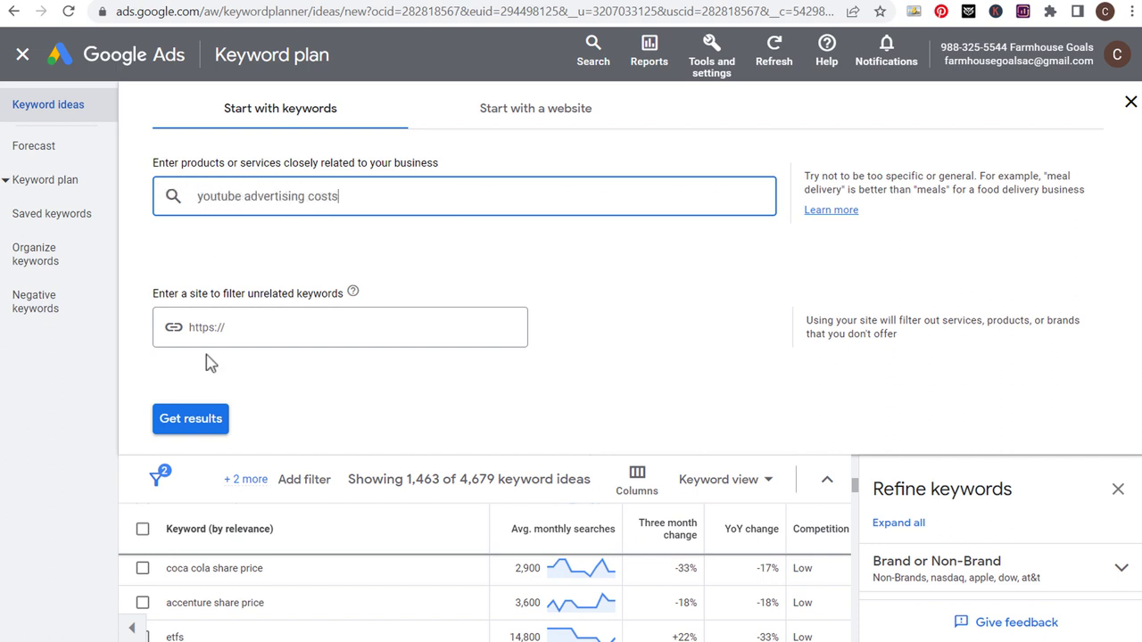
left_click(190, 419)
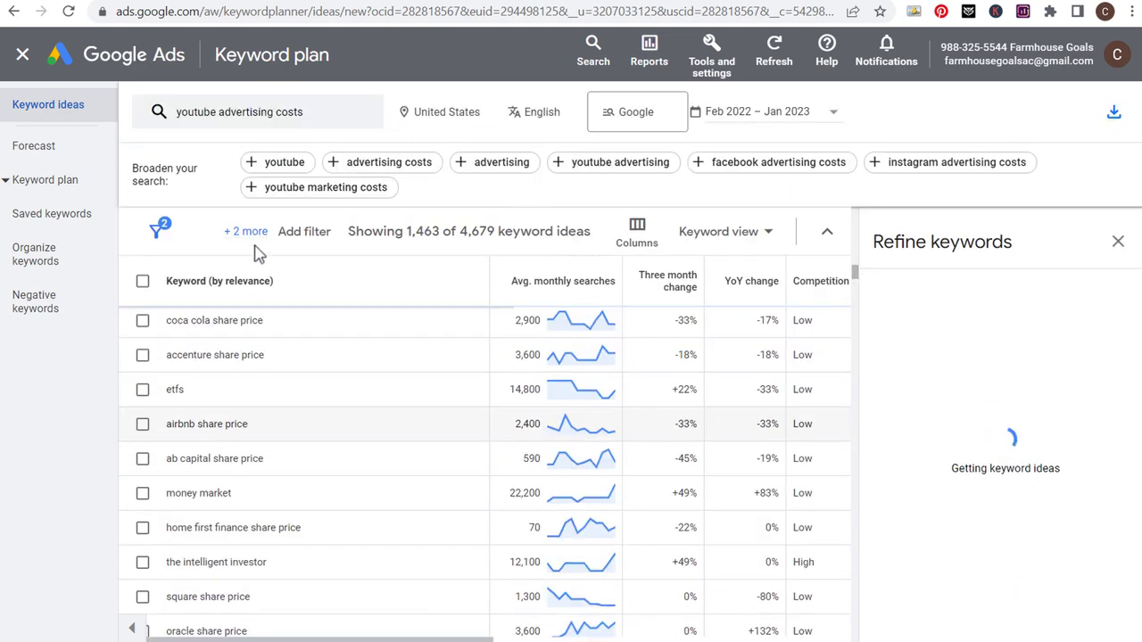
- Remove the filter that excludes keywords containing "stock" from the keyword ideas
left_click(248, 237)
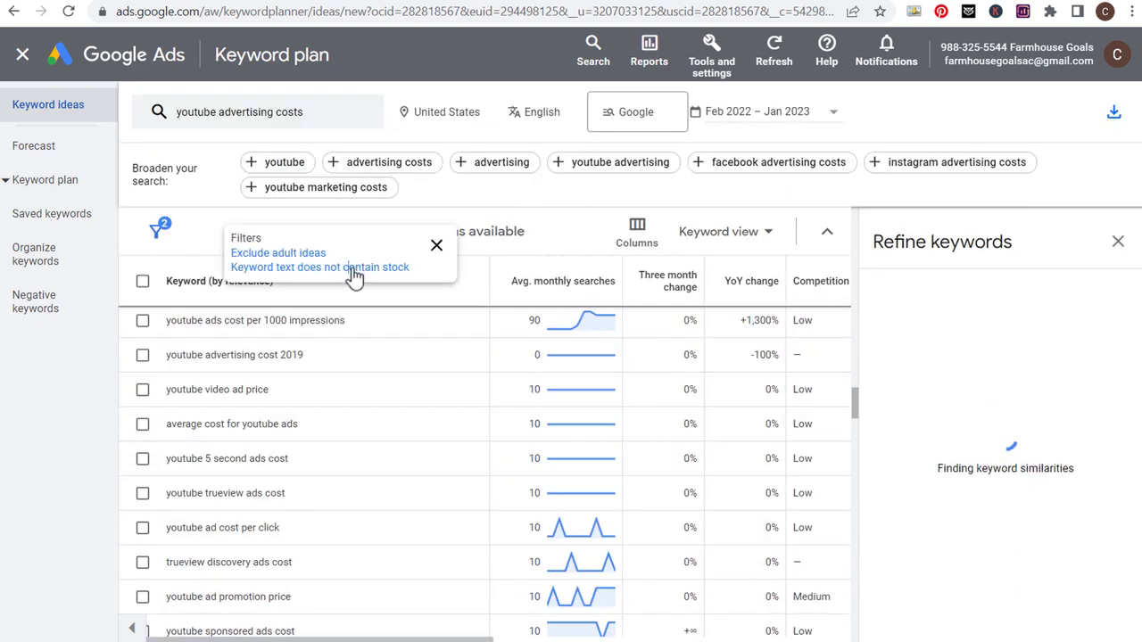
left_click(348, 261)
left_click(550, 228)
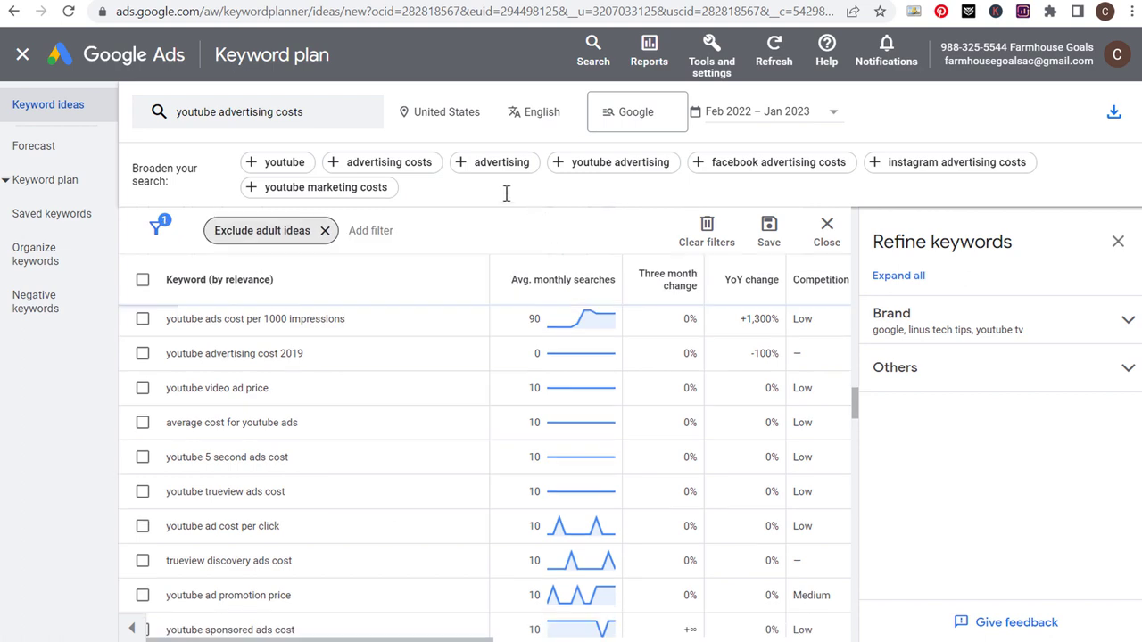
- Sort the keyword ideas by average monthly searches, highest first
scroll(402, 422, "up", 15)
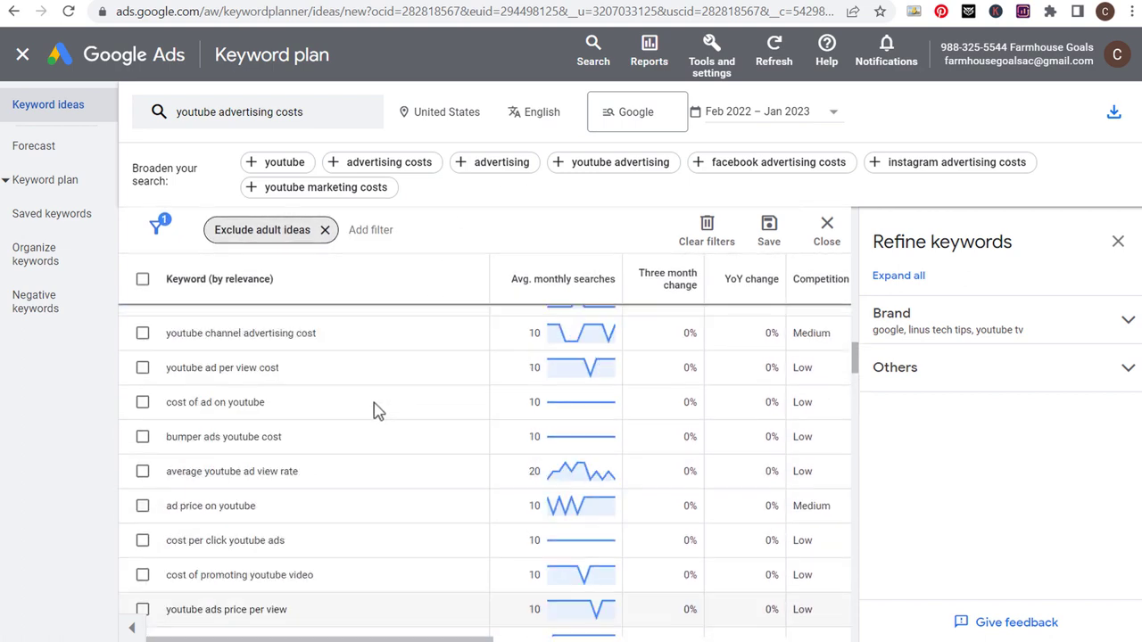
scroll(413, 372, "up", 6)
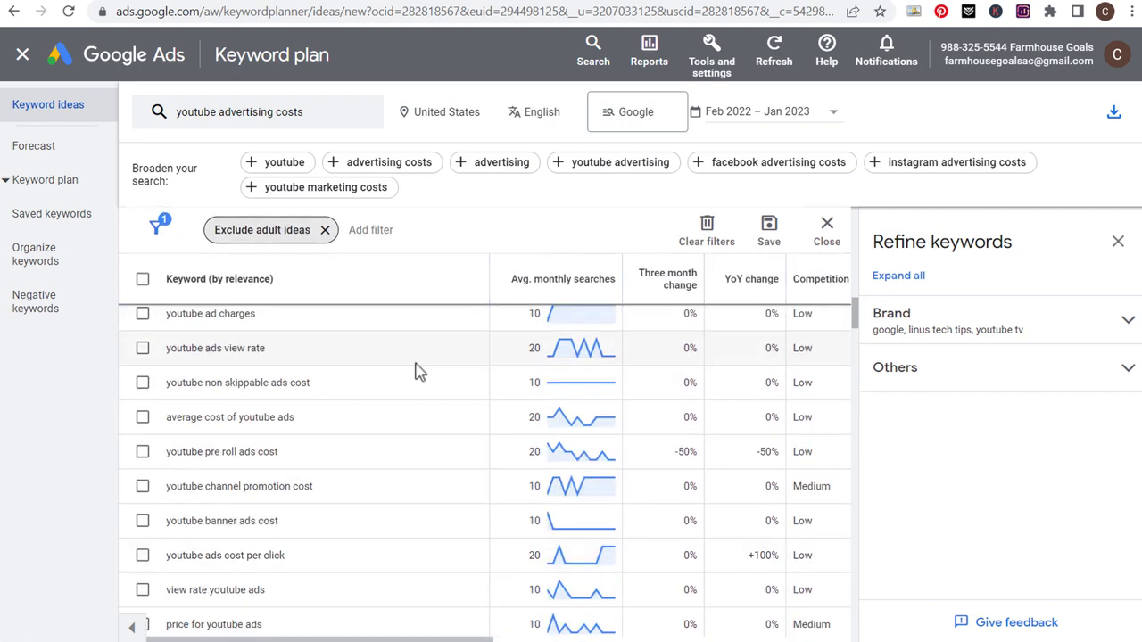
scroll(859, 290, "up", 3)
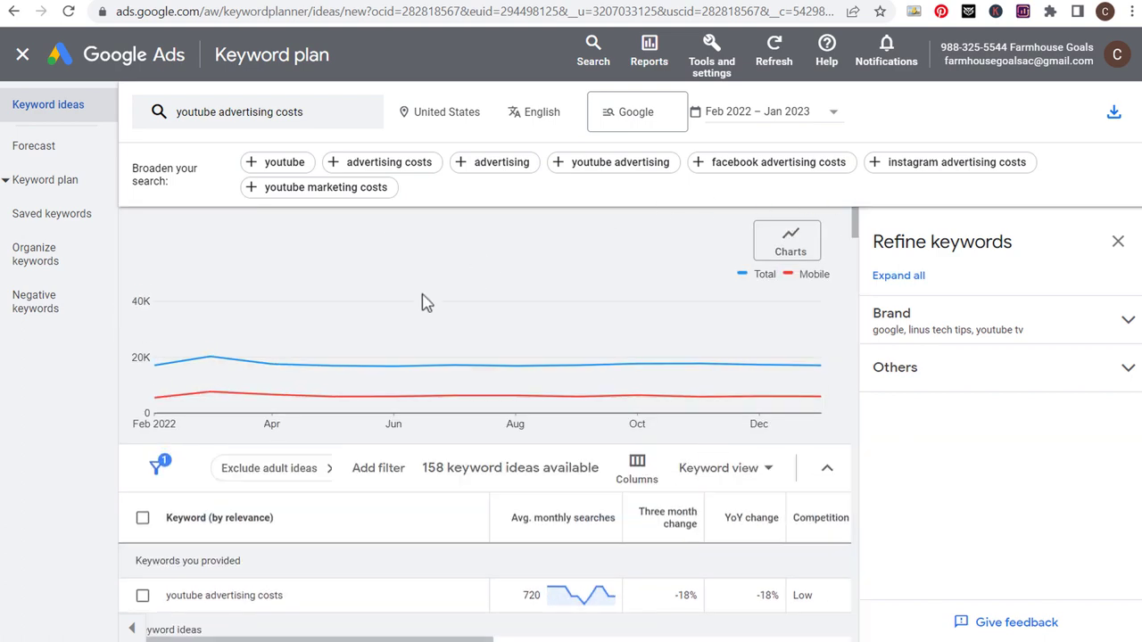
scroll(484, 490, "down", 2)
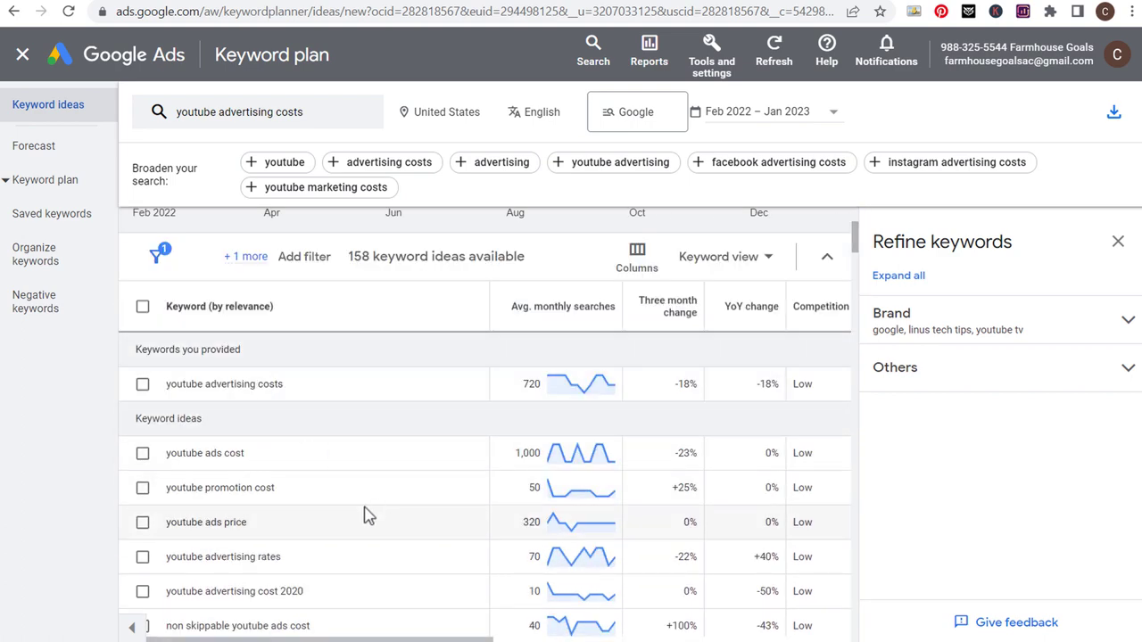
left_click(571, 317)
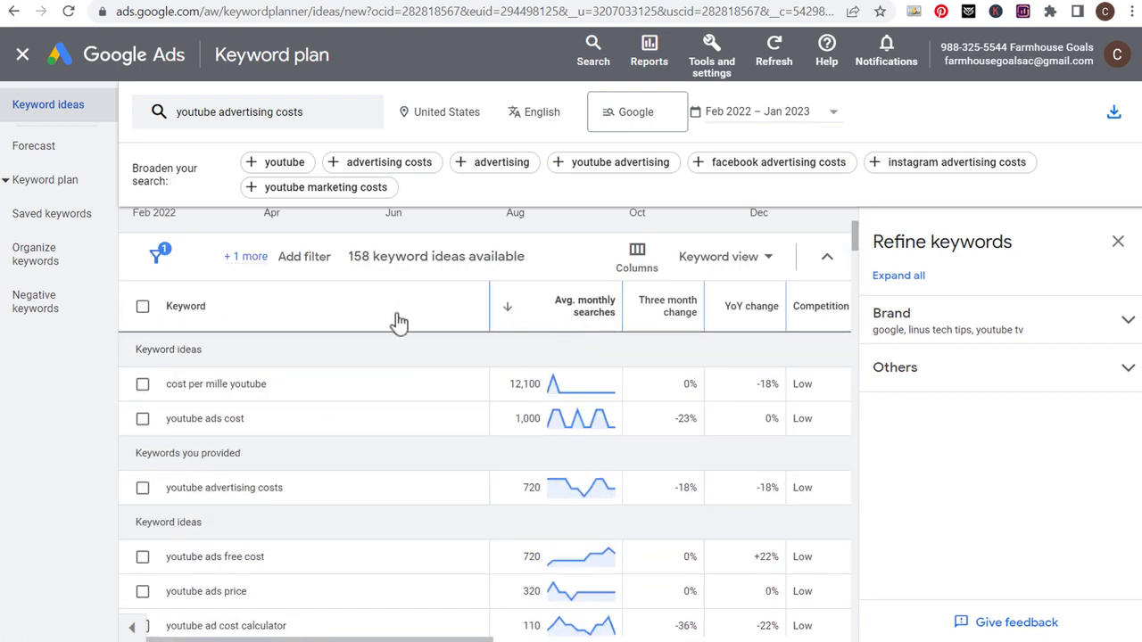
- Examine the sorted keyword ideas, highlighting ones such as "youtube ads cost per 1000 impressions", "youtube ads cost per view" and "non skippable youtube ads cost"
left_click_drag(169, 390, 222, 416)
left_click(331, 397)
scroll(357, 536, "down", 3)
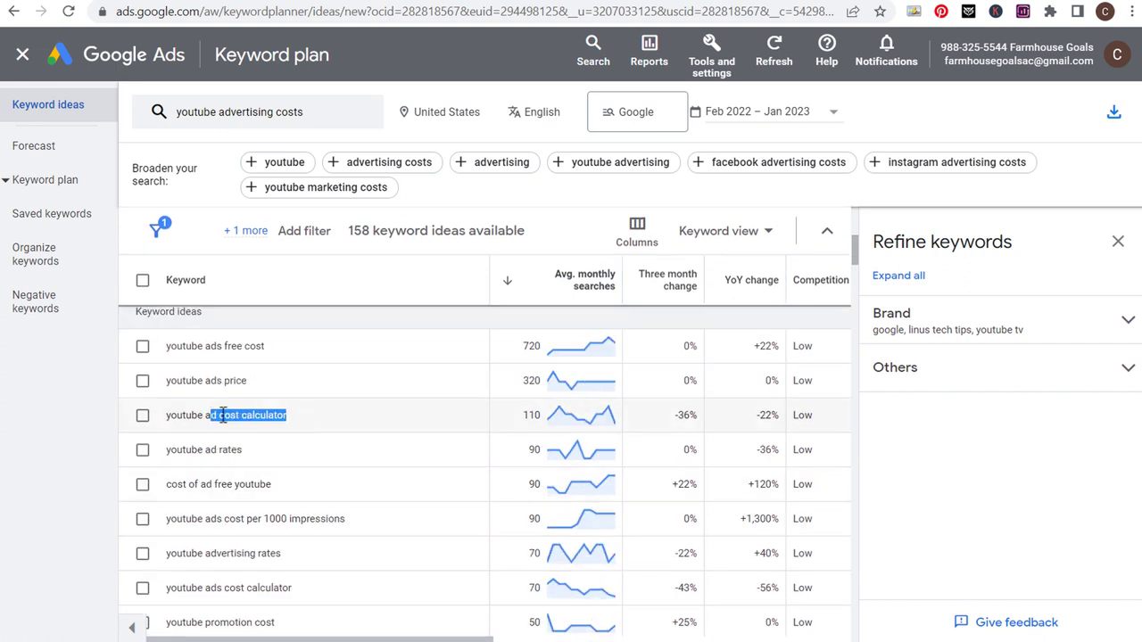
left_click(370, 421)
left_click_drag(231, 524, 375, 532)
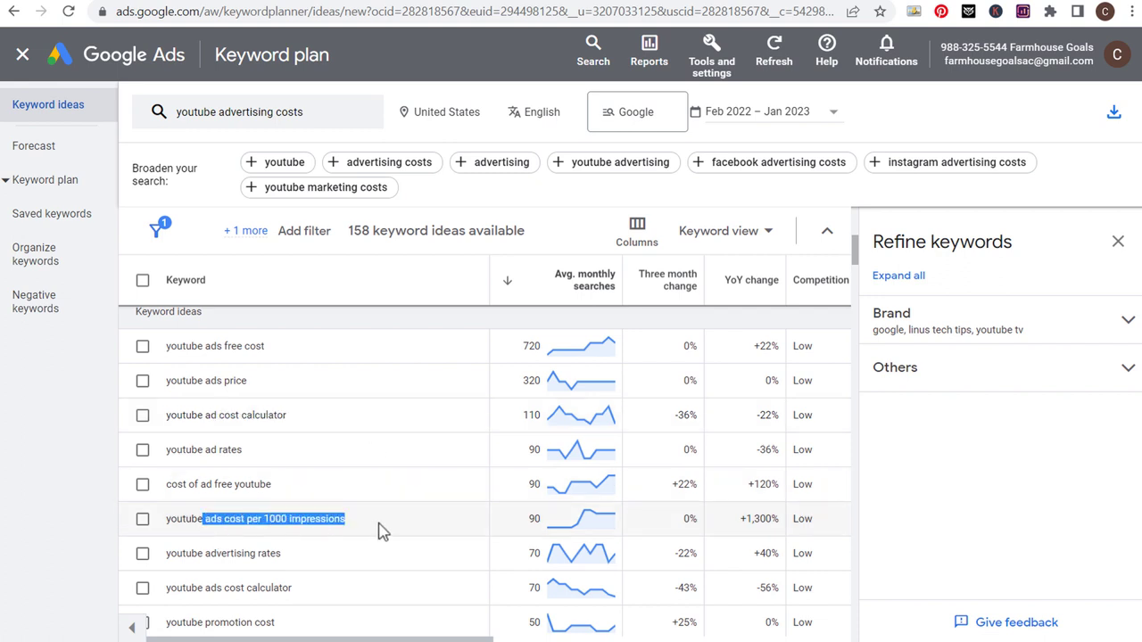
scroll(401, 527, "down", 3)
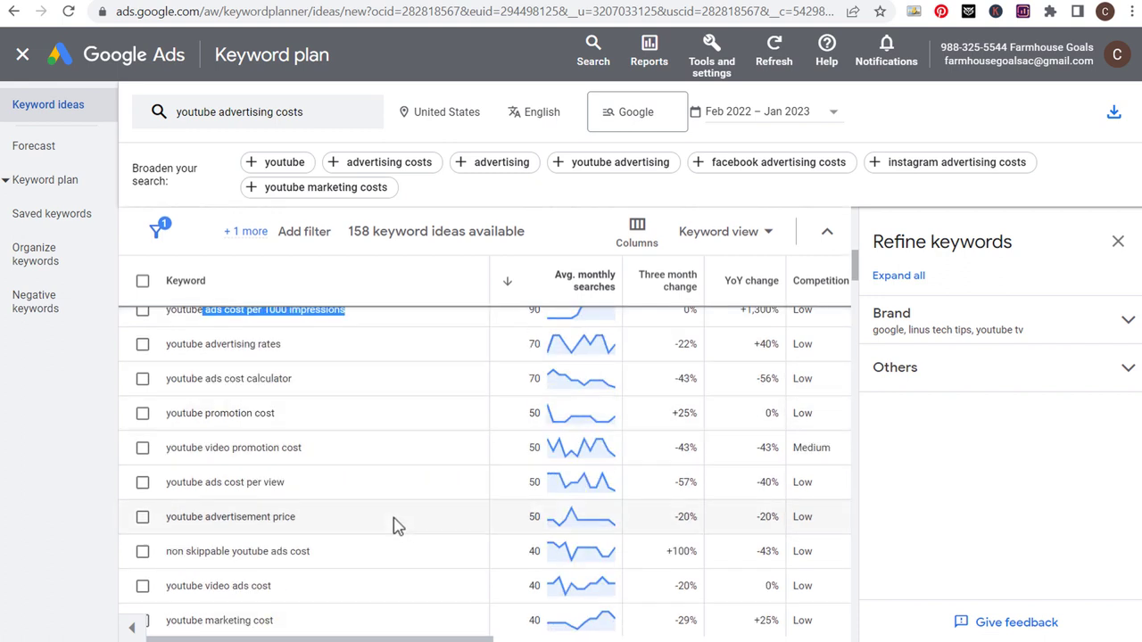
left_click_drag(200, 488, 314, 517)
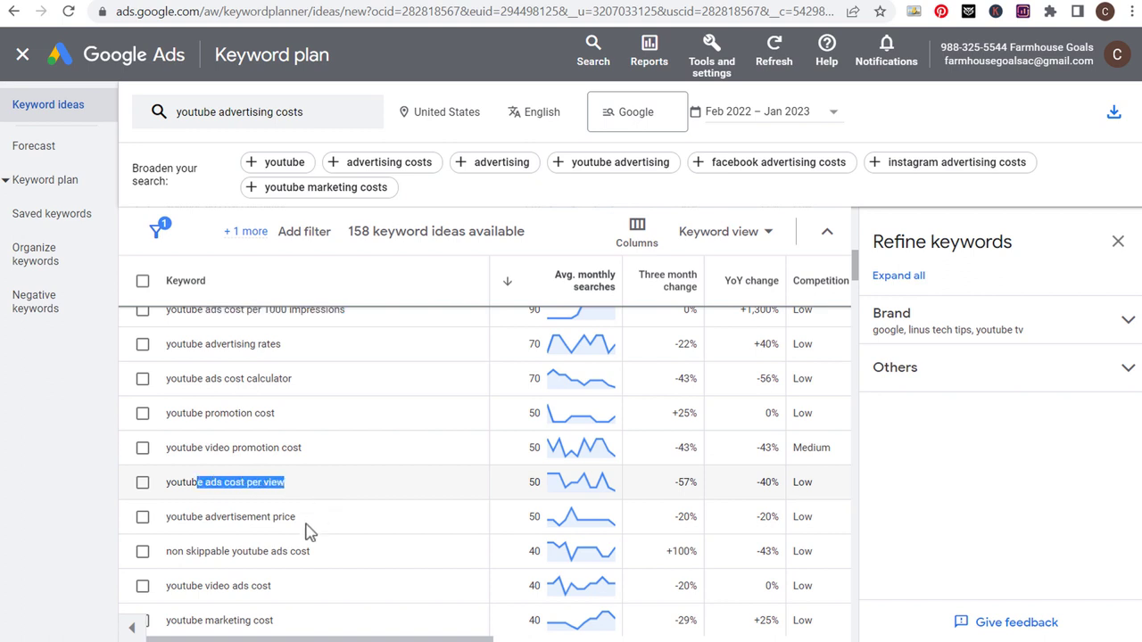
left_click_drag(167, 553, 332, 555)
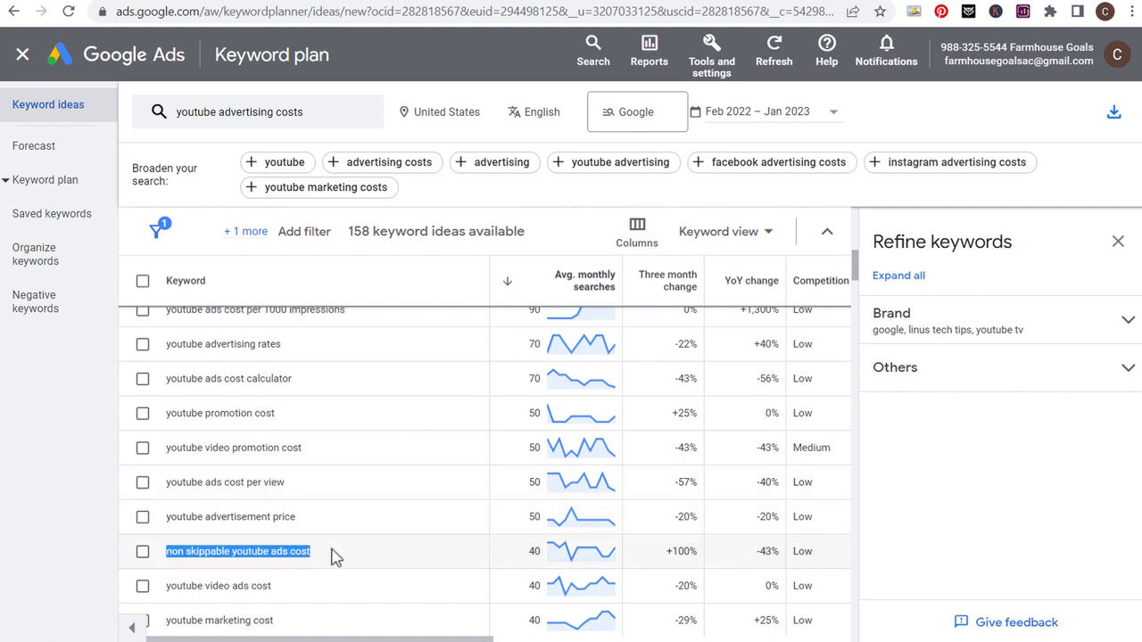
scroll(364, 542, "down", 2)
scroll(364, 540, "down", 1)
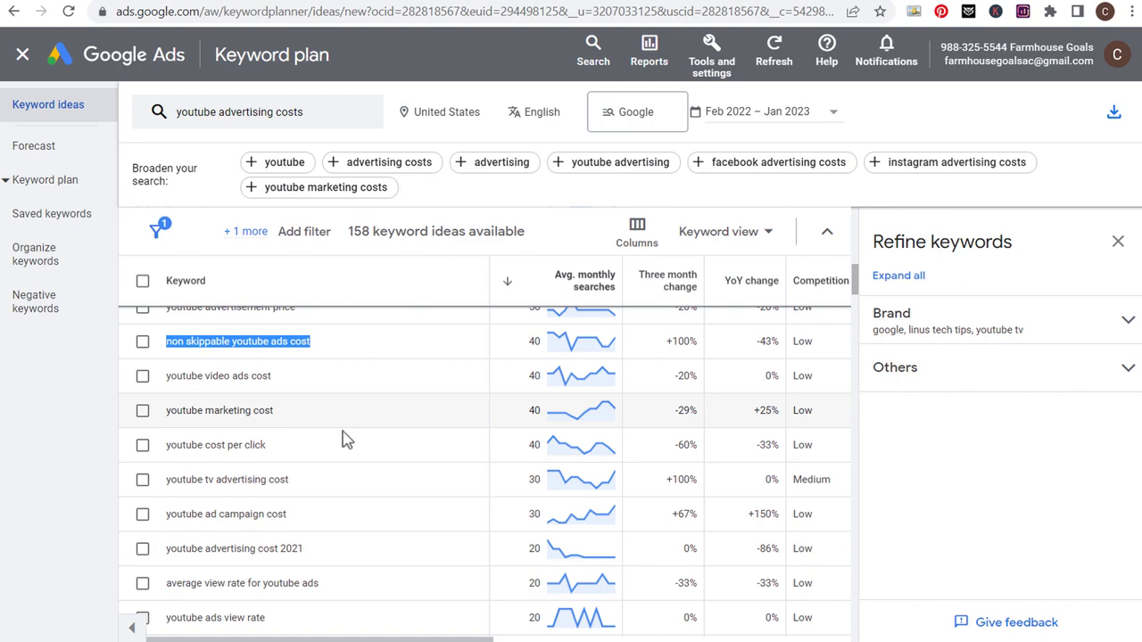
- Switch to the Google results for youtube advertising and change the search to "youtube advertising costs"
left_click(273, 4)
left_click(259, 49)
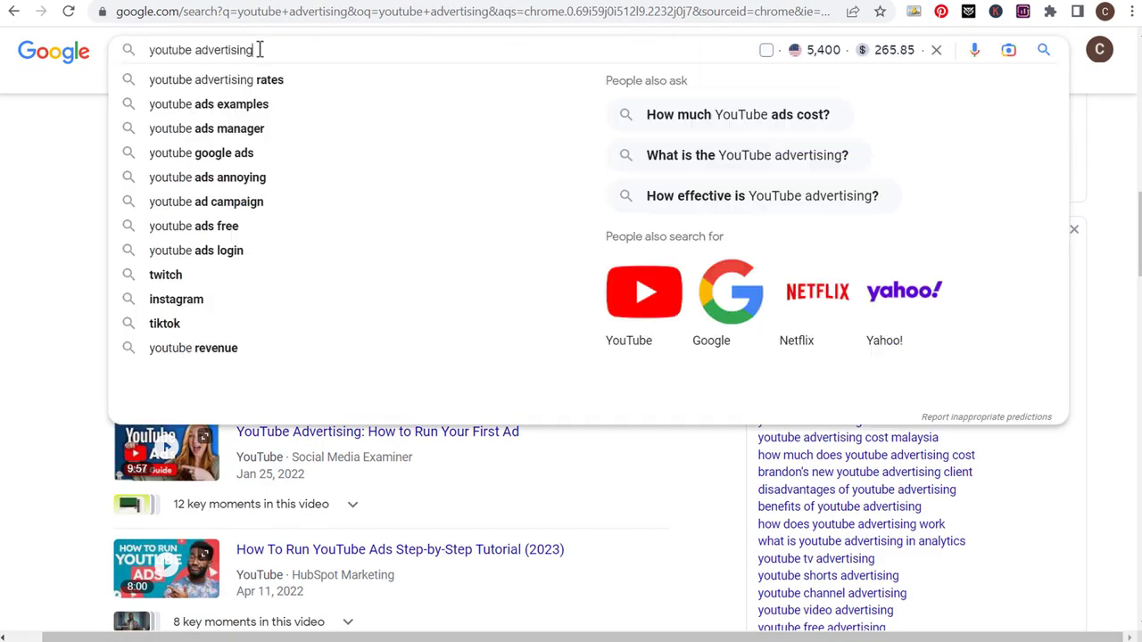
type("costs")
key("Return")
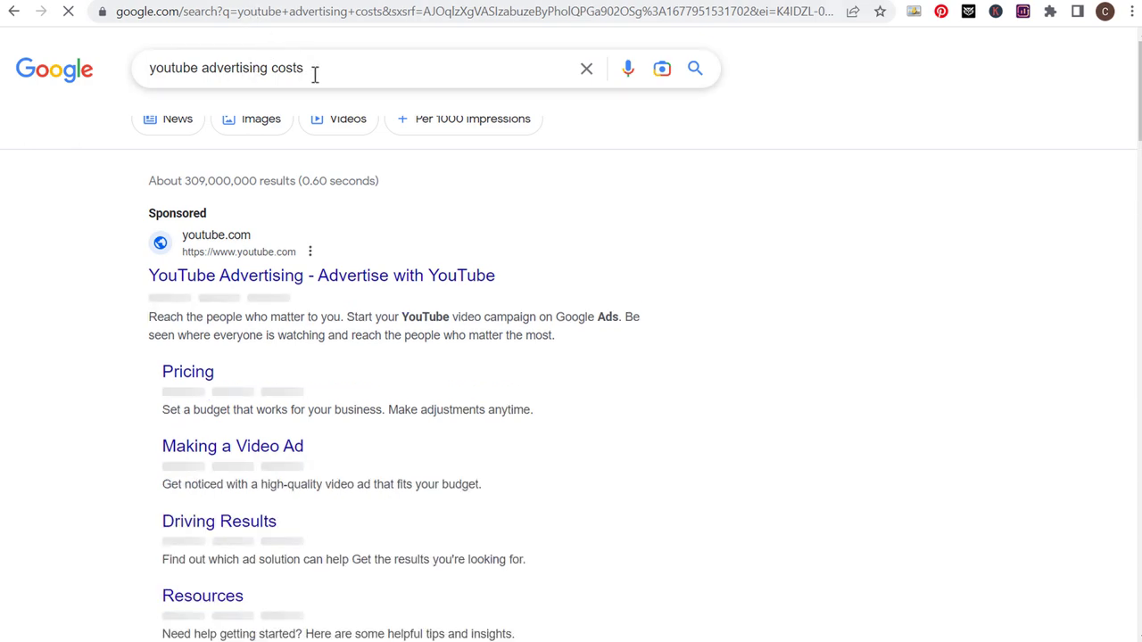
- Look through the search results and expand and collapse People also ask questions on YouTube ad costs to load more related questions
scroll(112, 241, "down", 4)
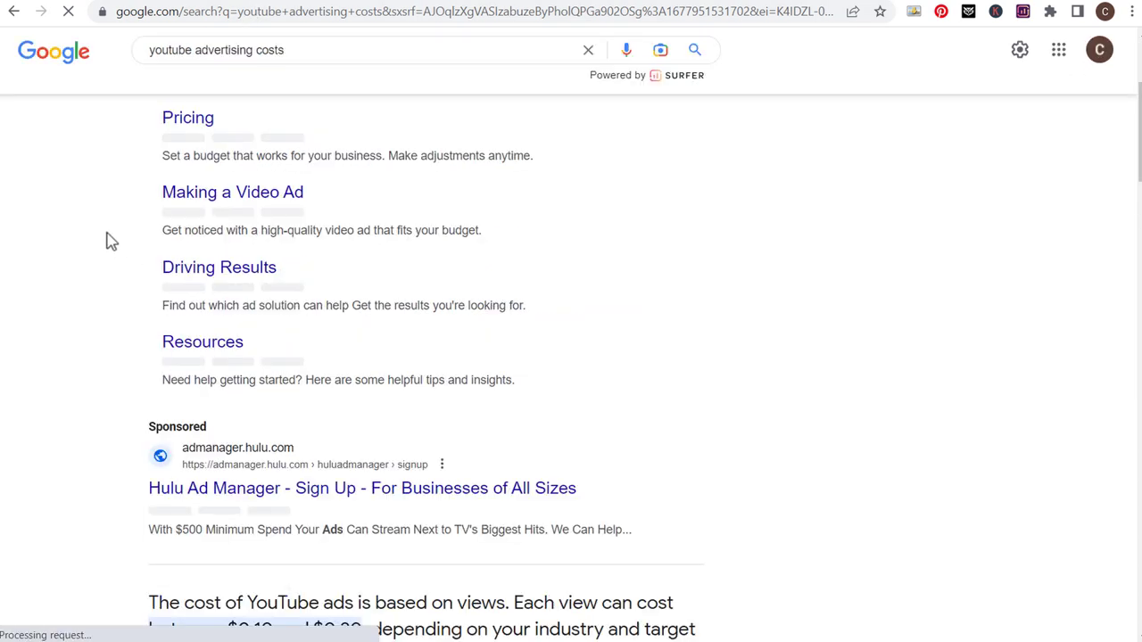
scroll(62, 303, "down", 5)
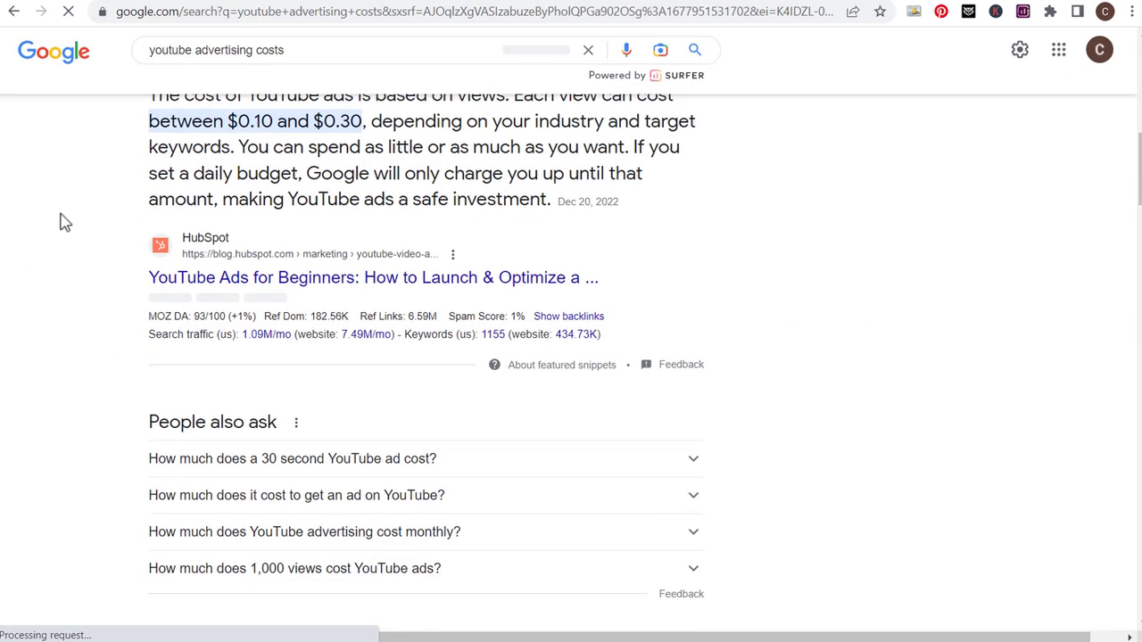
scroll(82, 273, "down", 5)
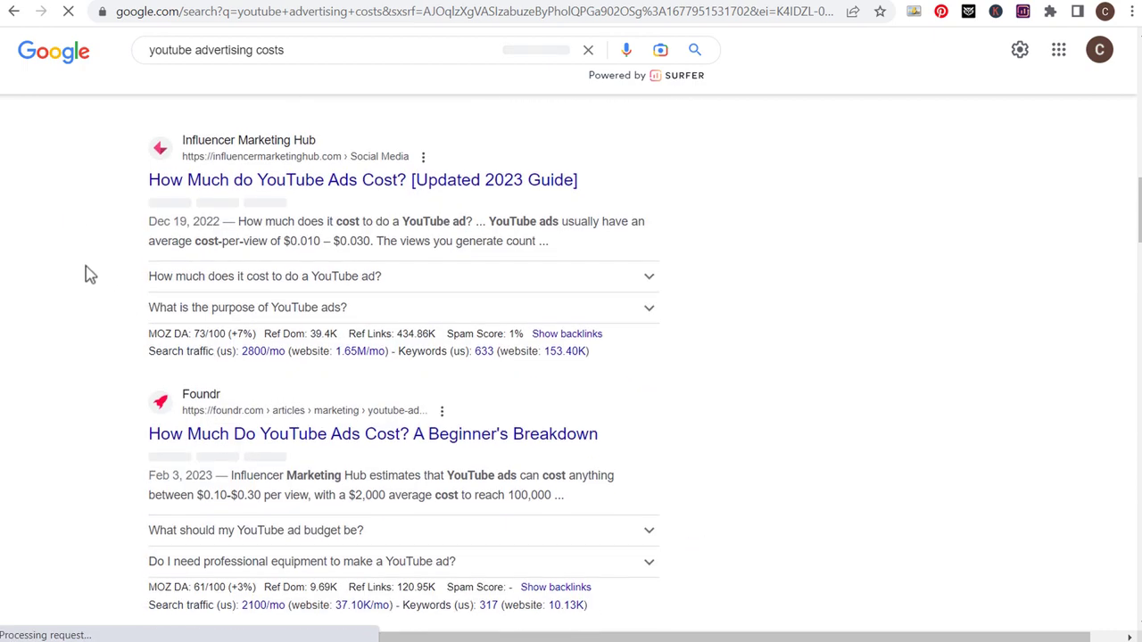
scroll(84, 272, "up", 8)
scroll(86, 268, "down", 6)
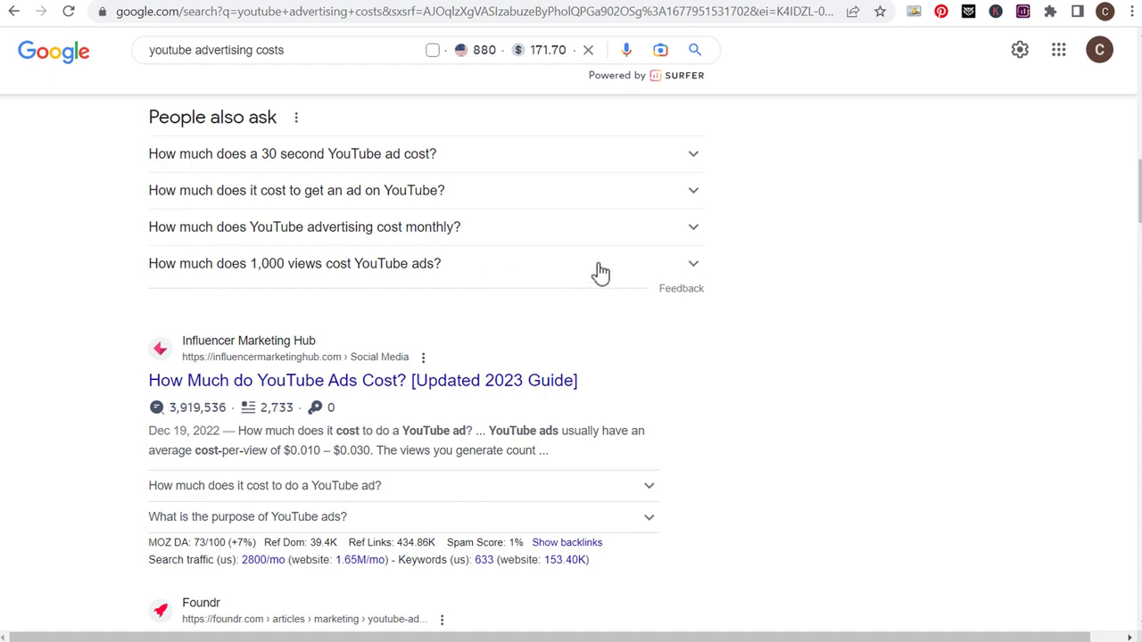
left_click(692, 268)
left_click(692, 270)
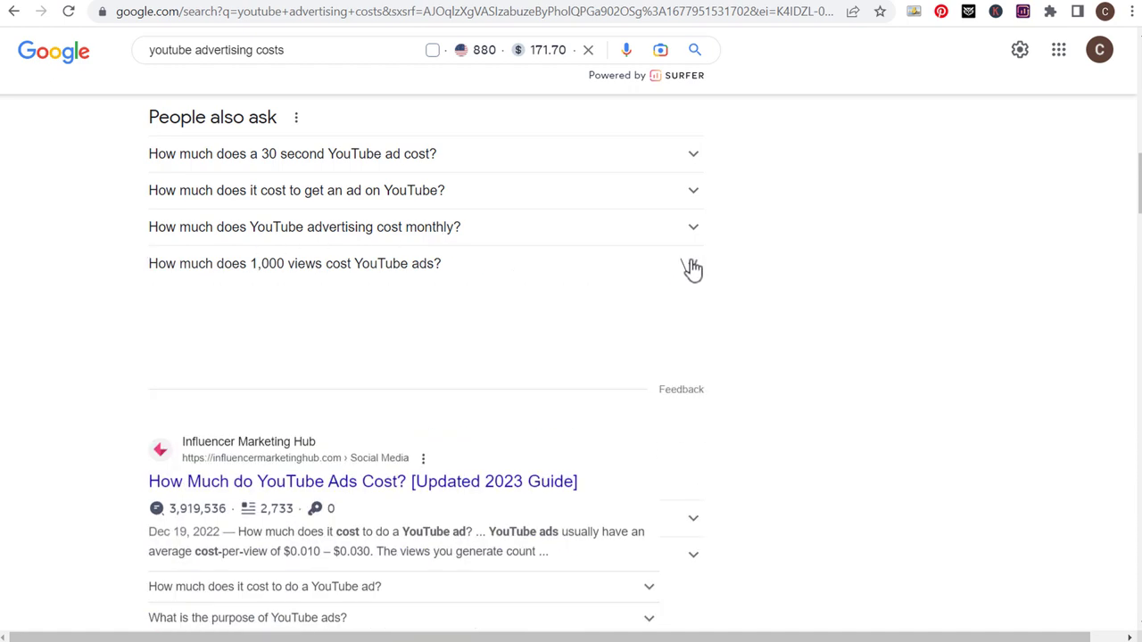
left_click(689, 236)
left_click(686, 239)
left_click(685, 265)
left_click(682, 264)
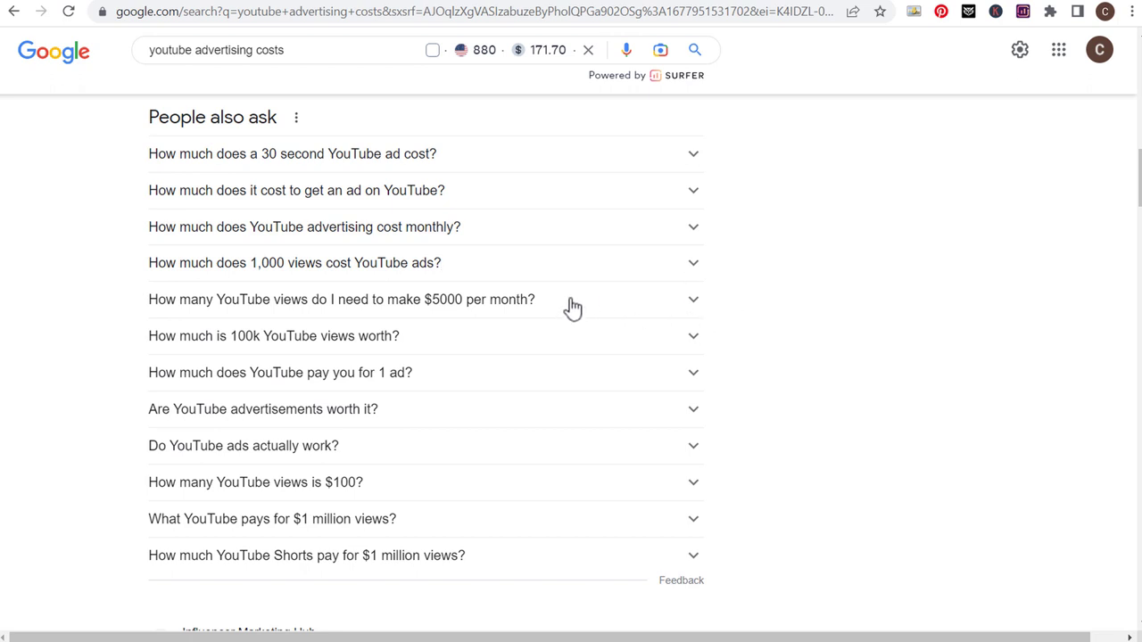
key("alt+Tab")
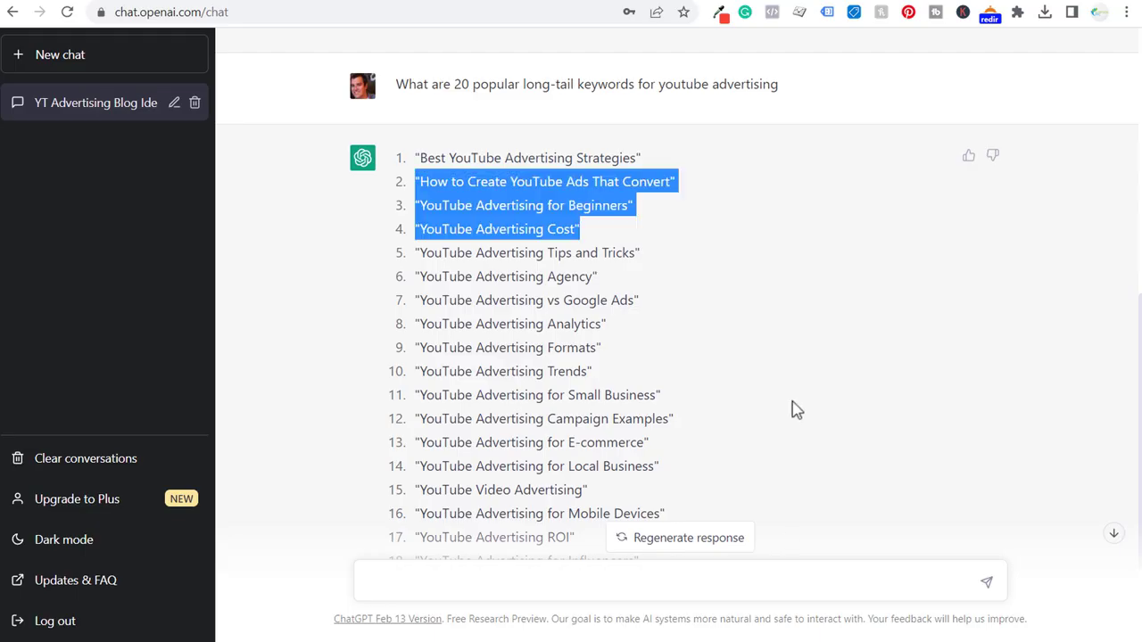
key("alt+Tab")
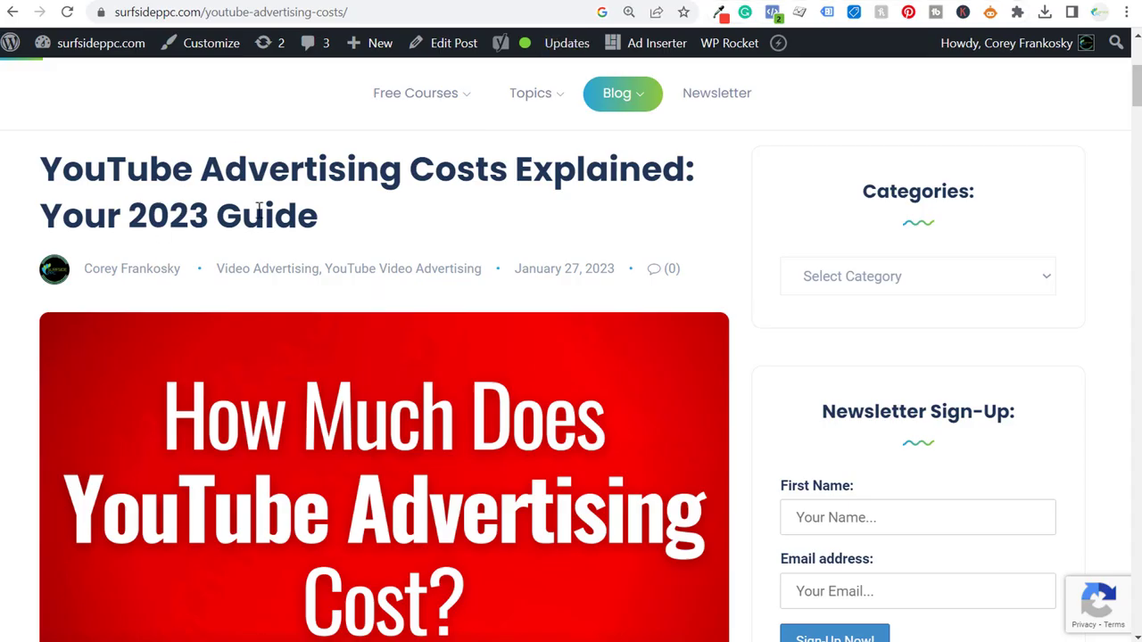
left_click(670, 4)
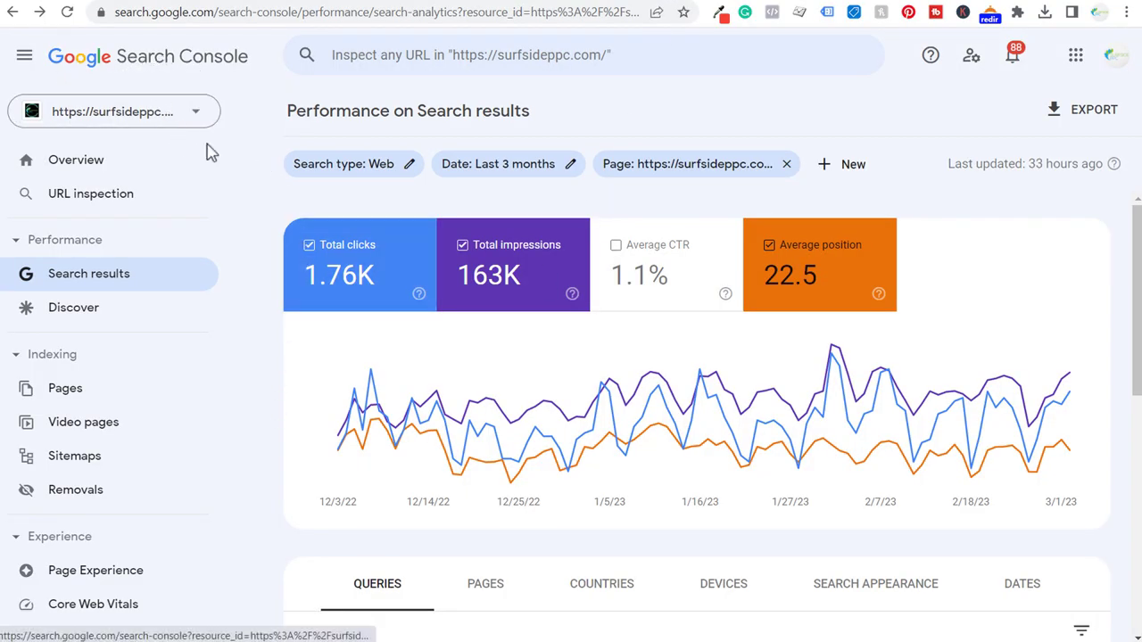
left_click(686, 172)
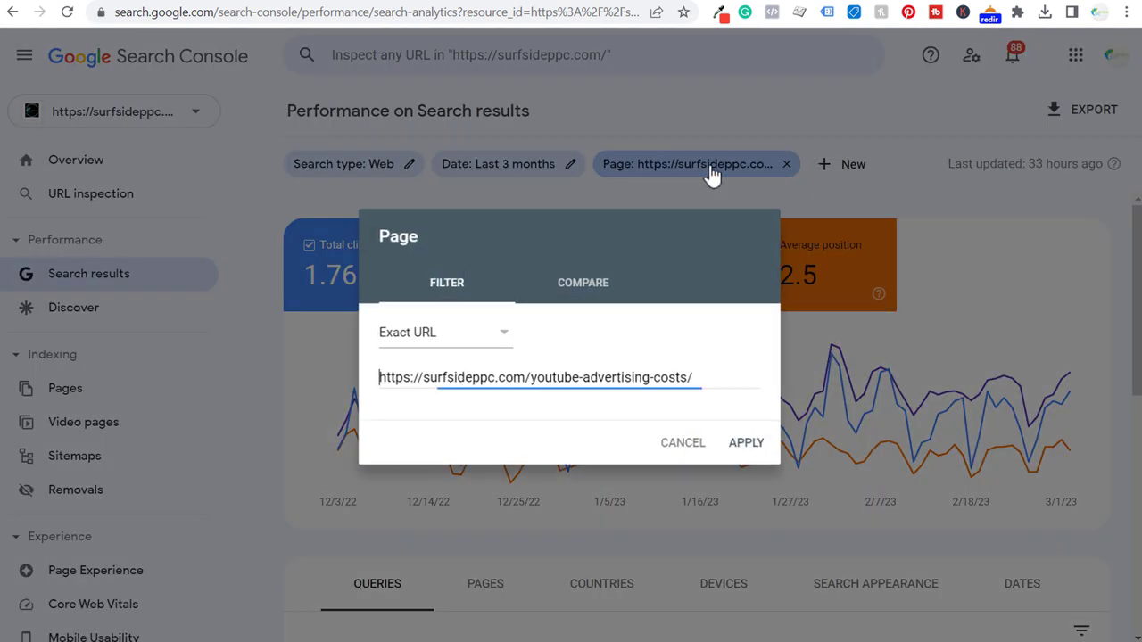
left_click(758, 447)
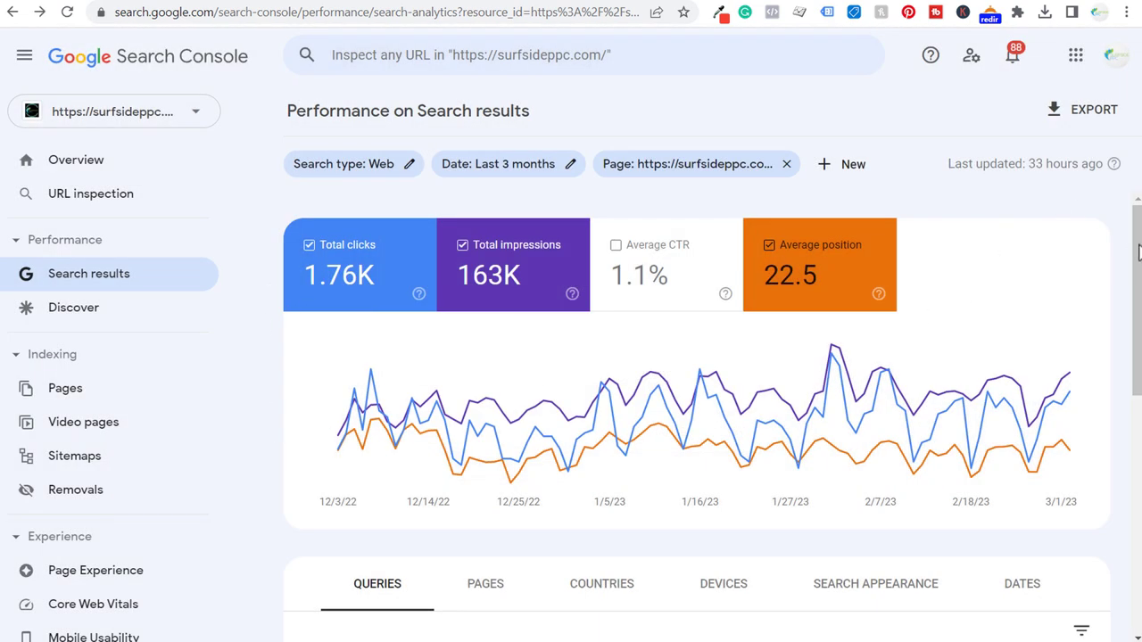
- Set the top queries table below the performance chart to 500 rows per page
left_click_drag(1137, 259, 811, 378)
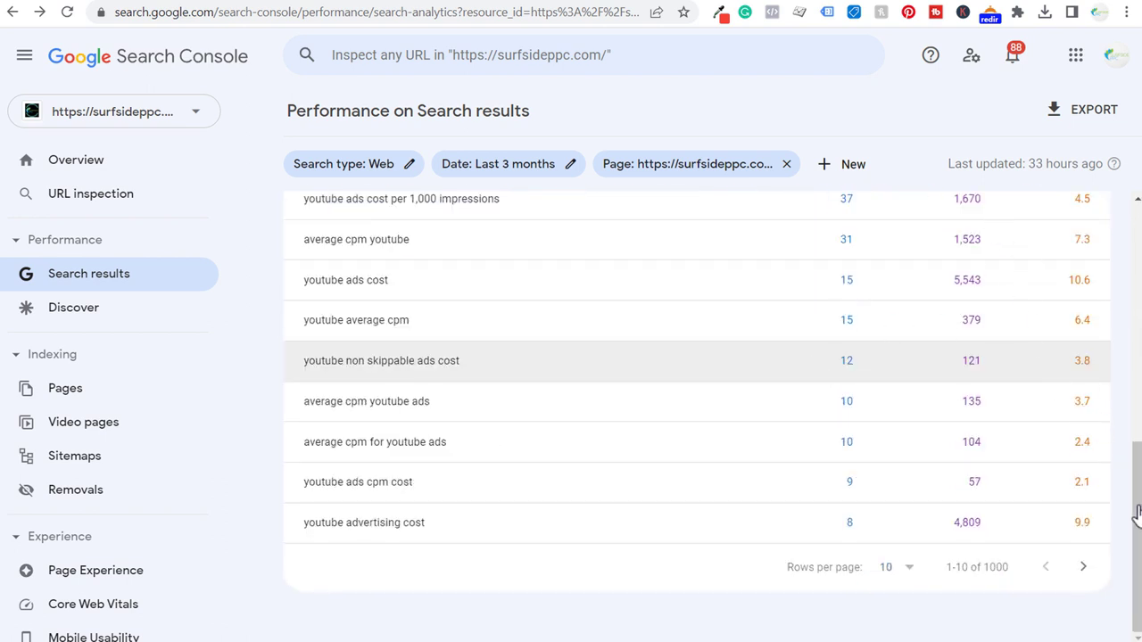
scroll(981, 562, "up", 1)
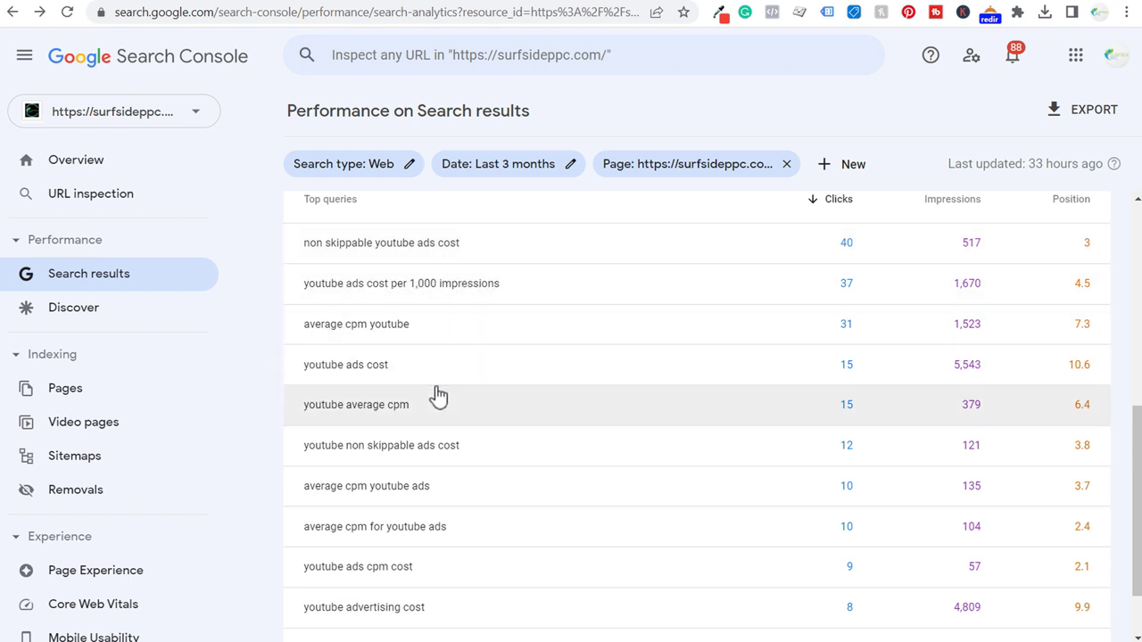
scroll(630, 415, "down", 1)
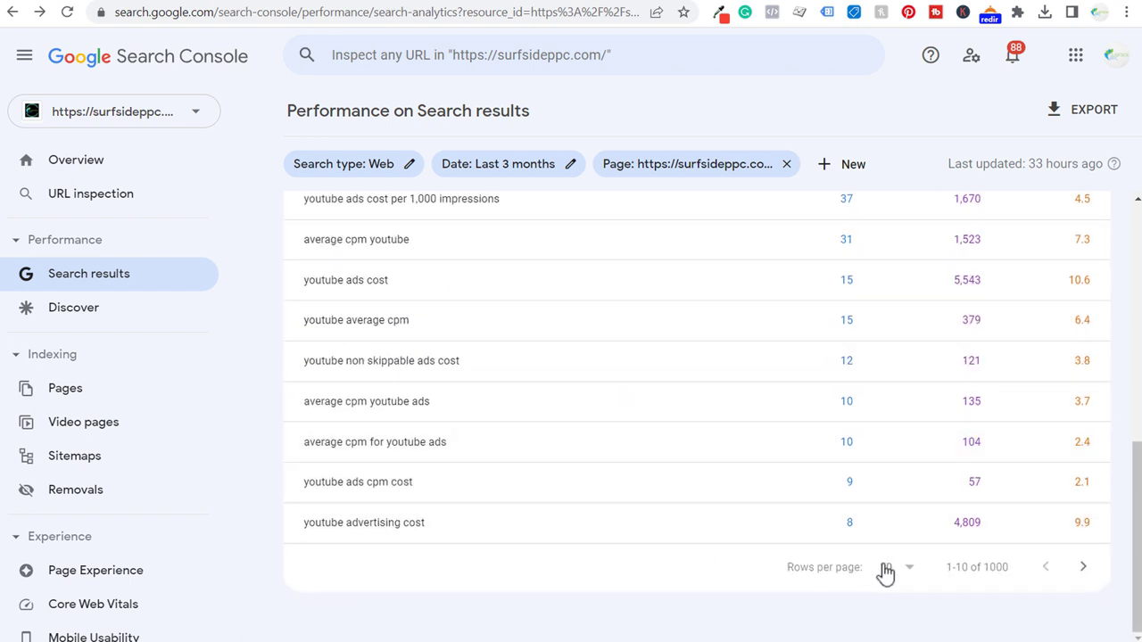
left_click(903, 570)
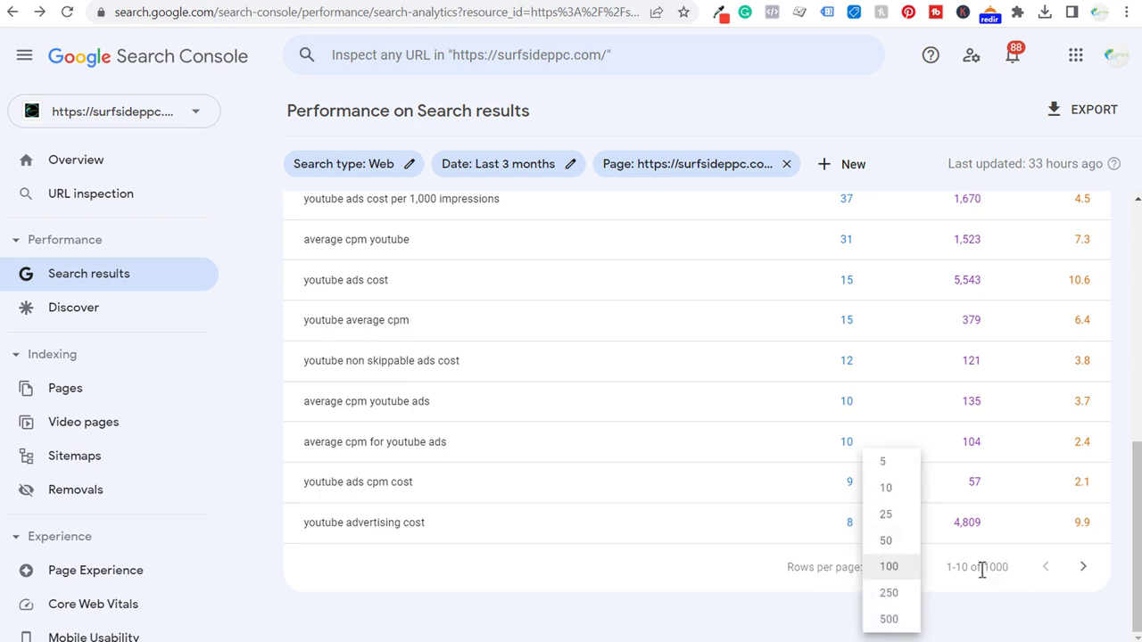
left_click(888, 619)
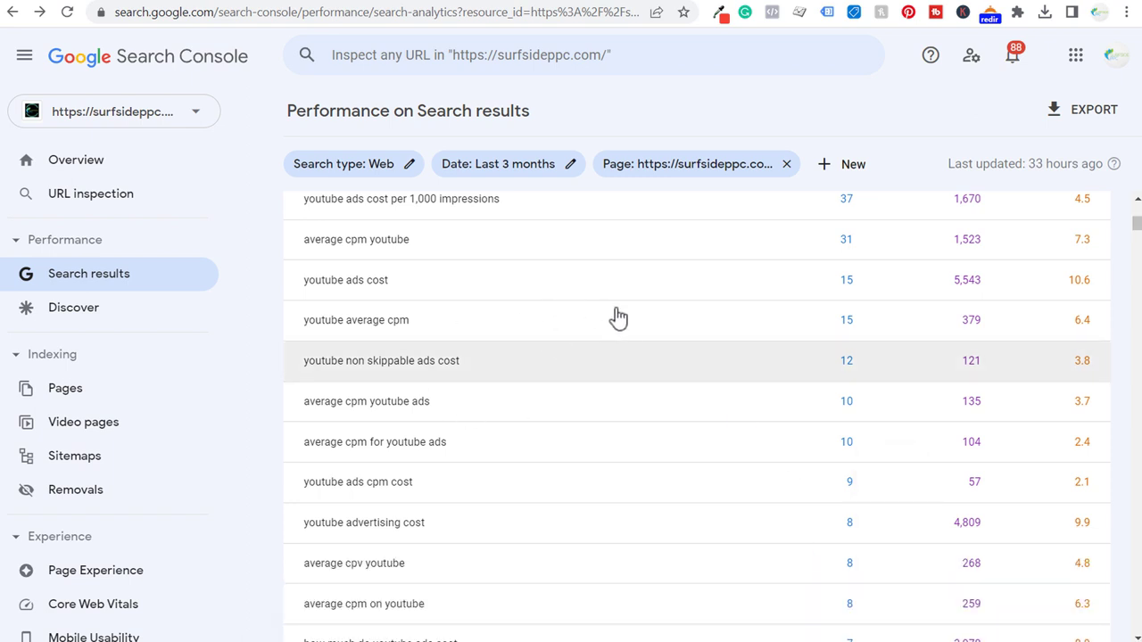
- Look through the top queries ordered by clicks and sort the table by impressions
scroll(622, 392, "down", 3)
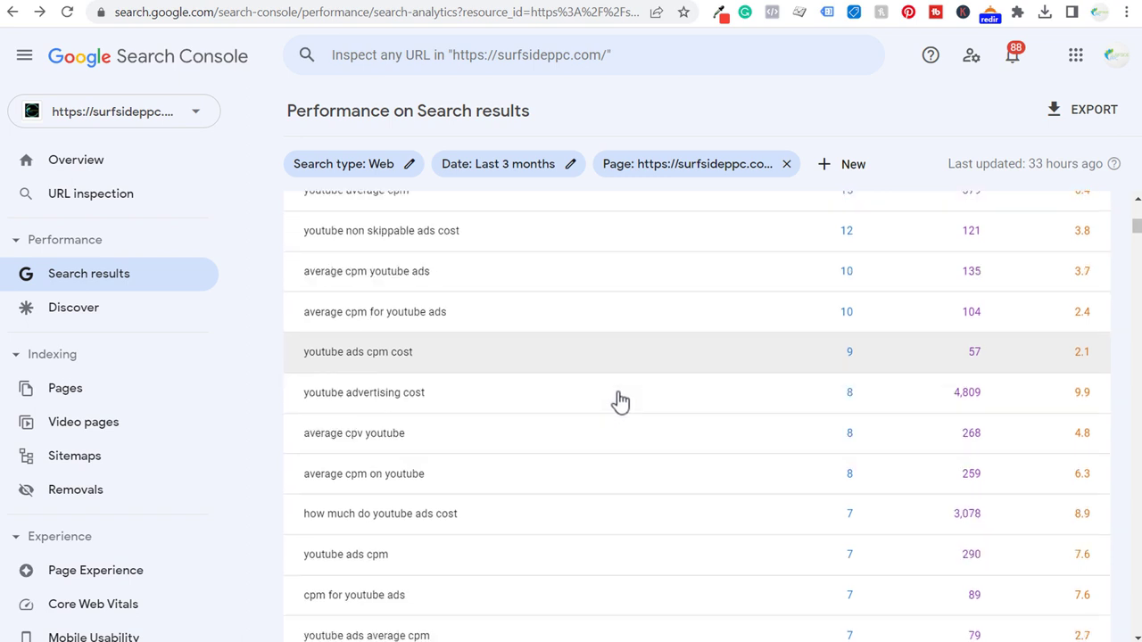
scroll(640, 407, "down", 3)
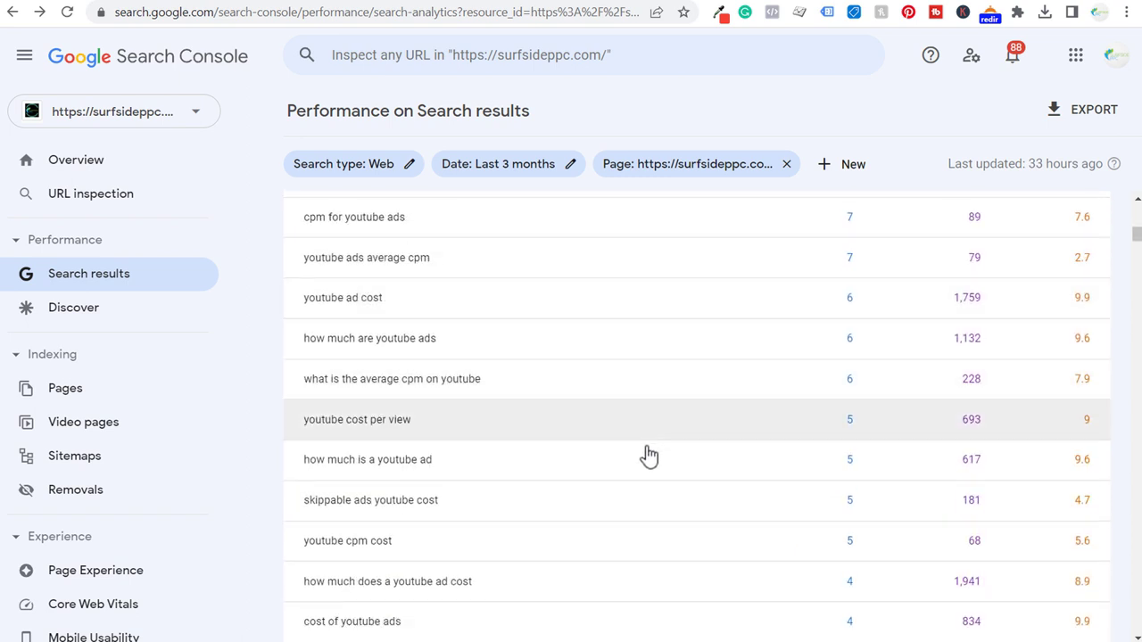
scroll(634, 420, "down", 1)
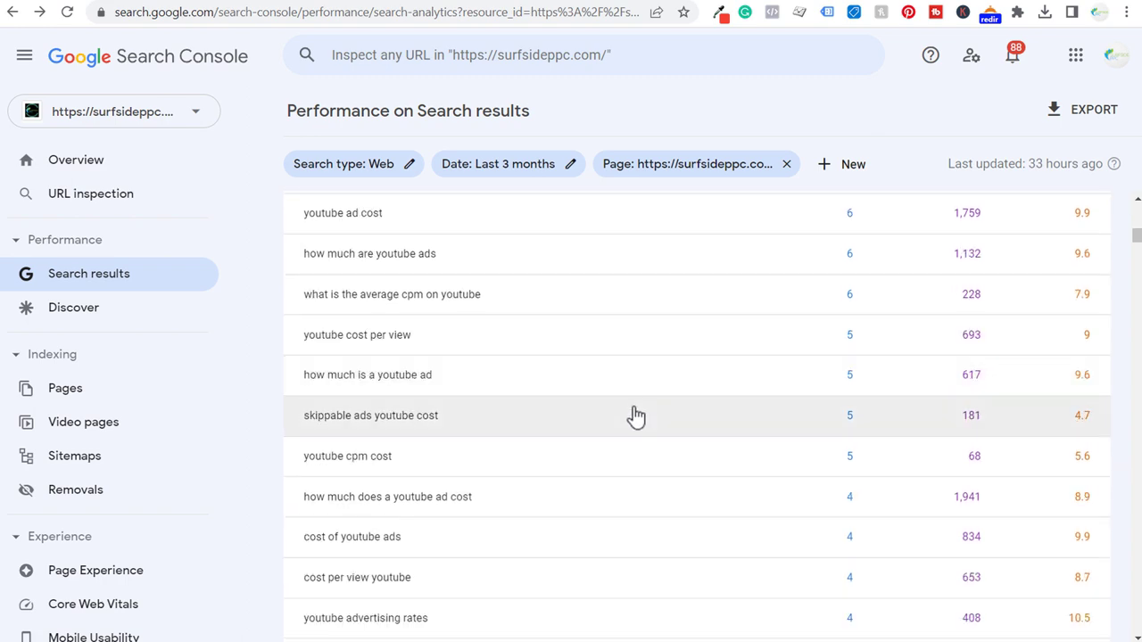
scroll(633, 418, "down", 1)
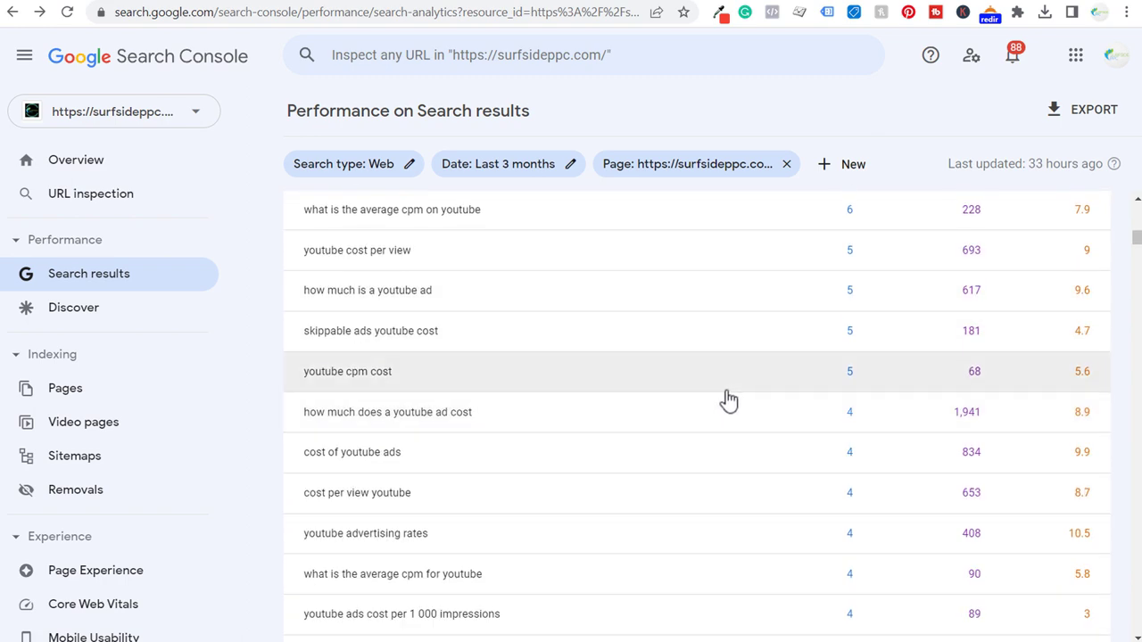
scroll(961, 287, "up", 4)
scroll(960, 287, "up", 8)
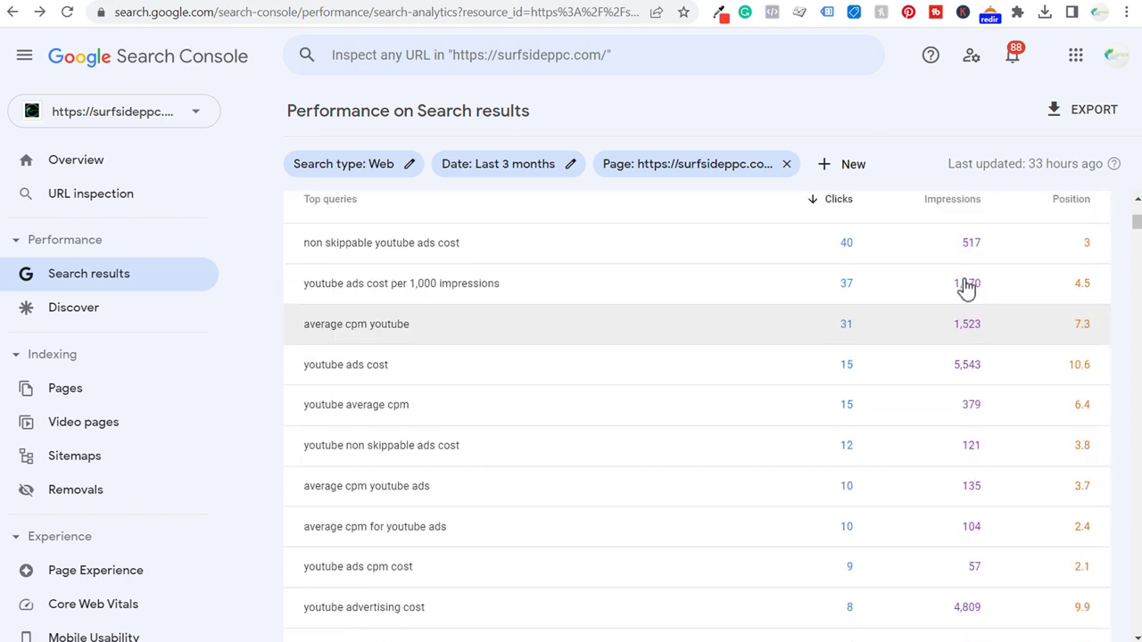
left_click(945, 282)
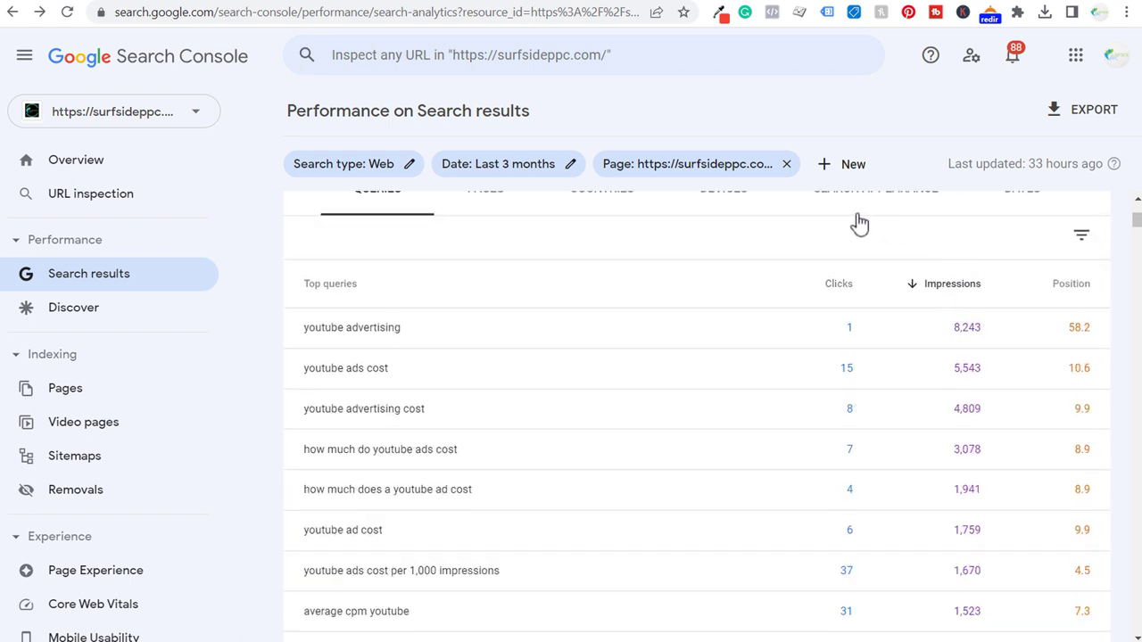
- Examine the page's queries with the most impressions, comparing their clicks and average positions
scroll(625, 365, "down", 1)
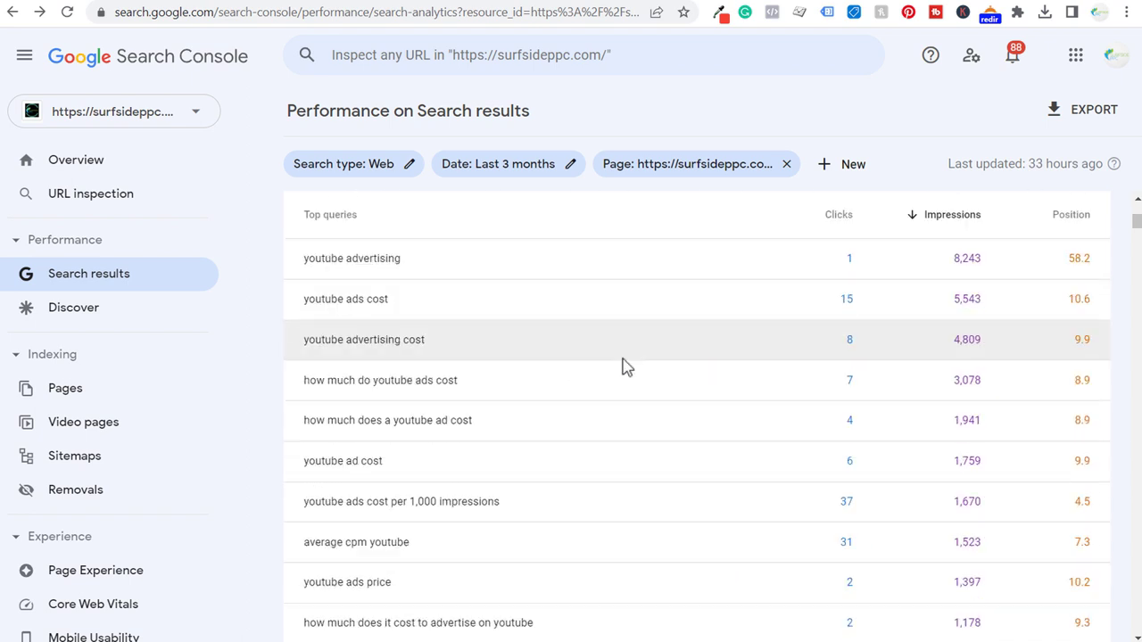
scroll(641, 359, "down", 2)
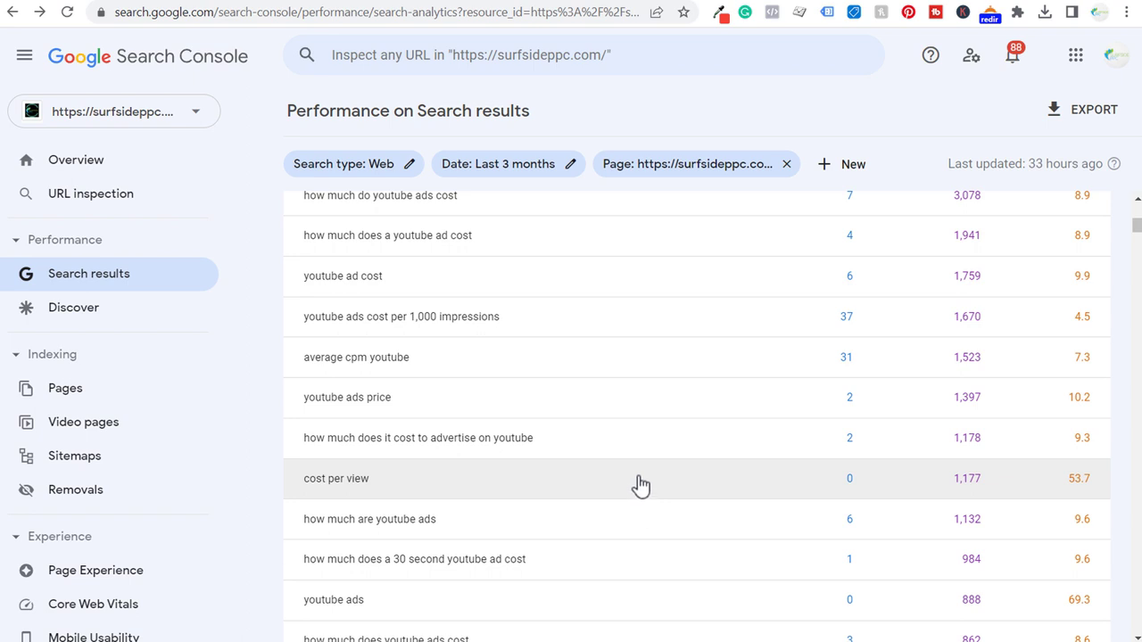
scroll(639, 482, "down", 3)
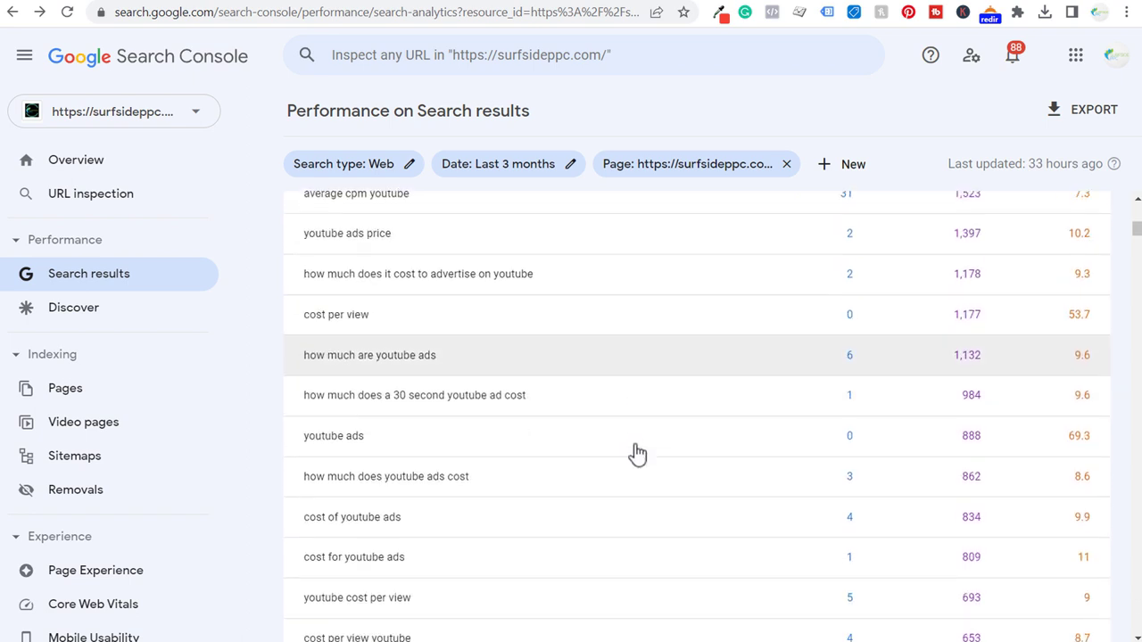
scroll(637, 434, "down", 3)
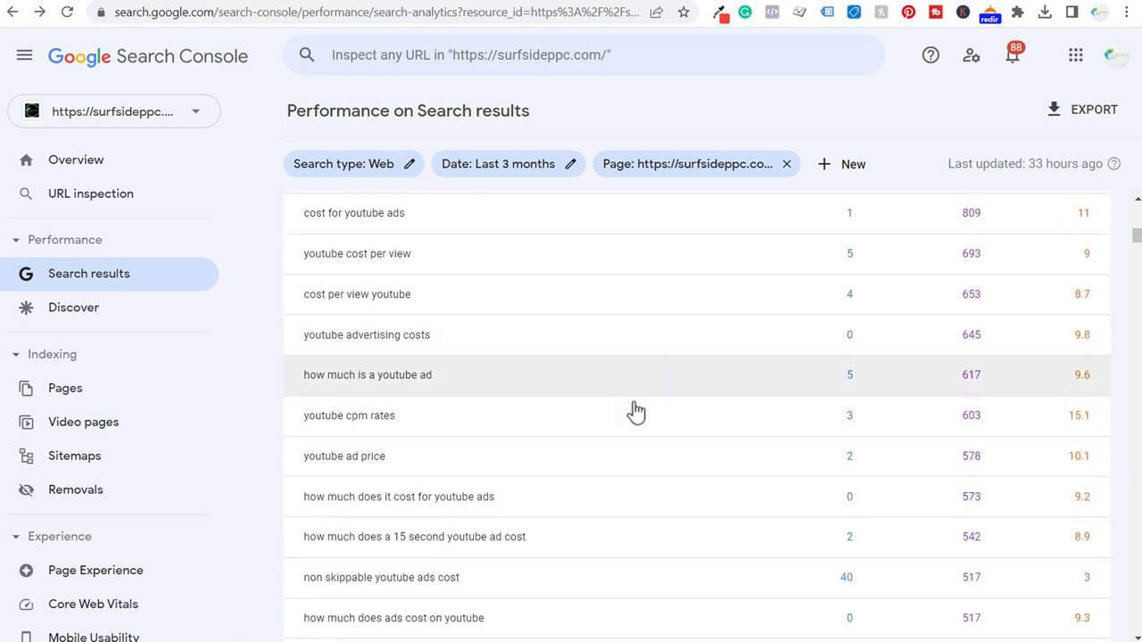
scroll(669, 464, "down", 1)
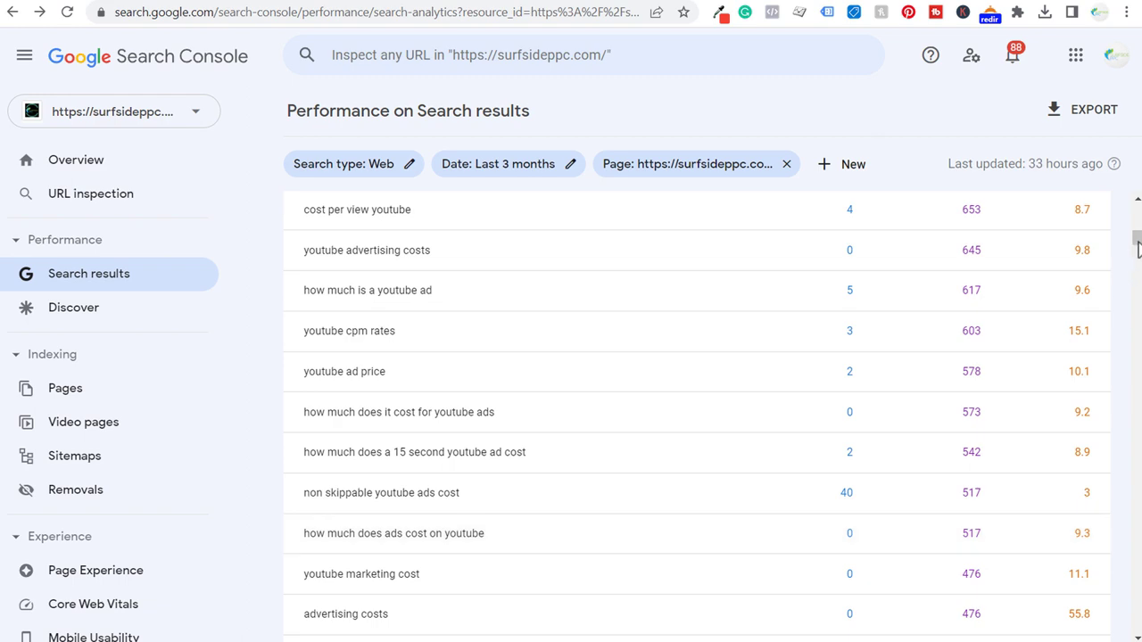
scroll(1138, 242, "up", 1)
scroll(1137, 243, "up", 5)
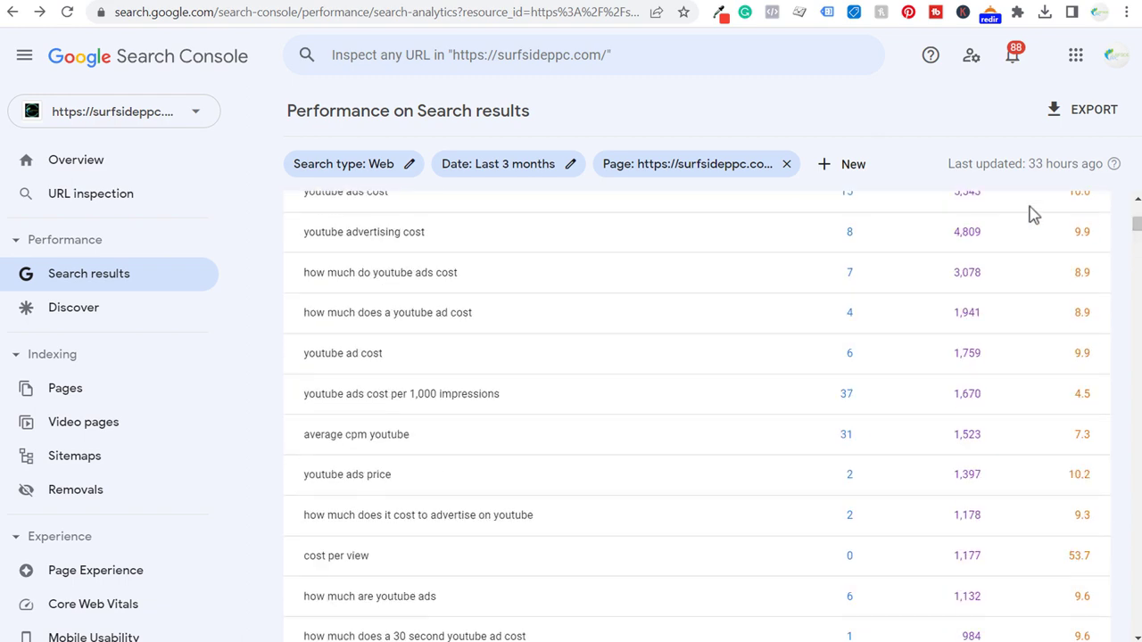
- Add a query filter to the performance report for queries not containing "youtube" and apply it
left_click(855, 165)
left_click(912, 205)
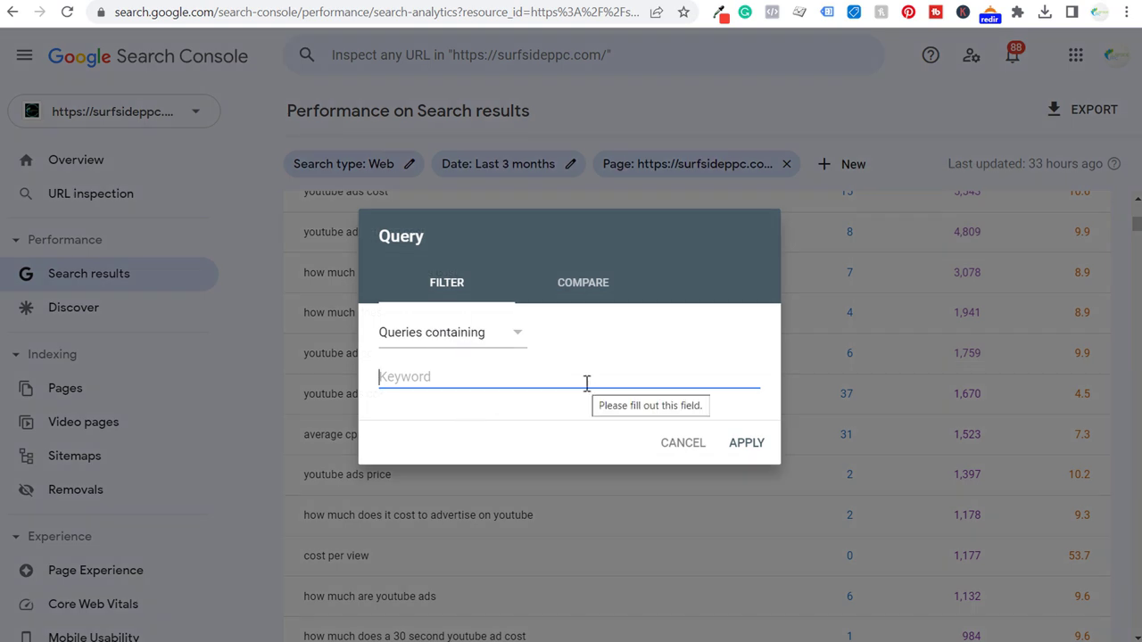
left_click(479, 335)
left_click(466, 369)
left_click(475, 379)
type("youtube")
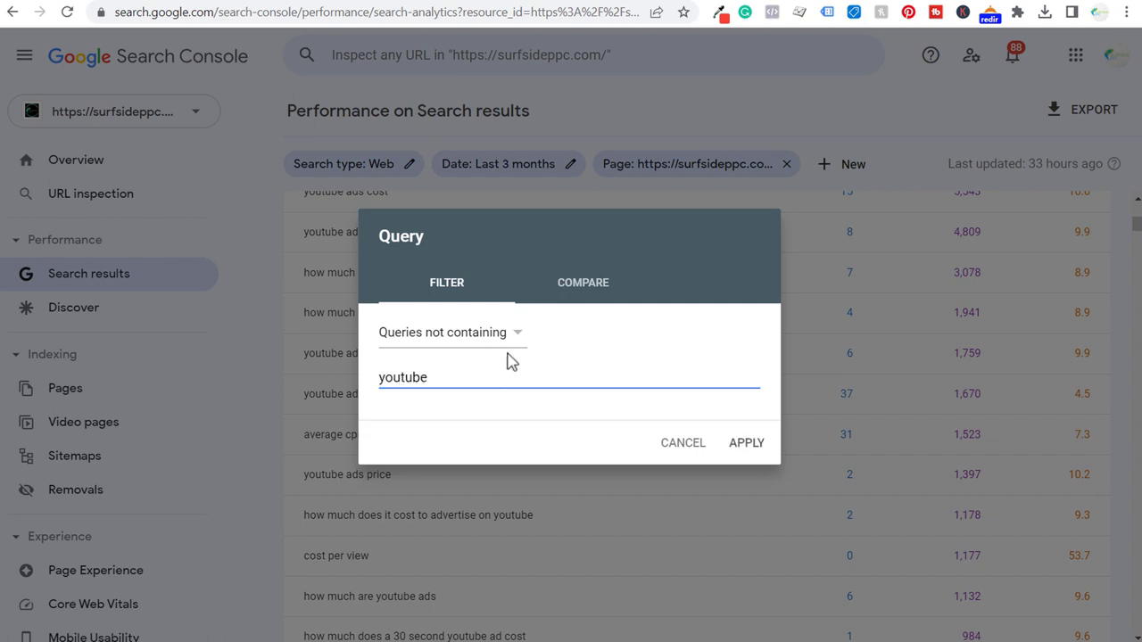
left_click(742, 443)
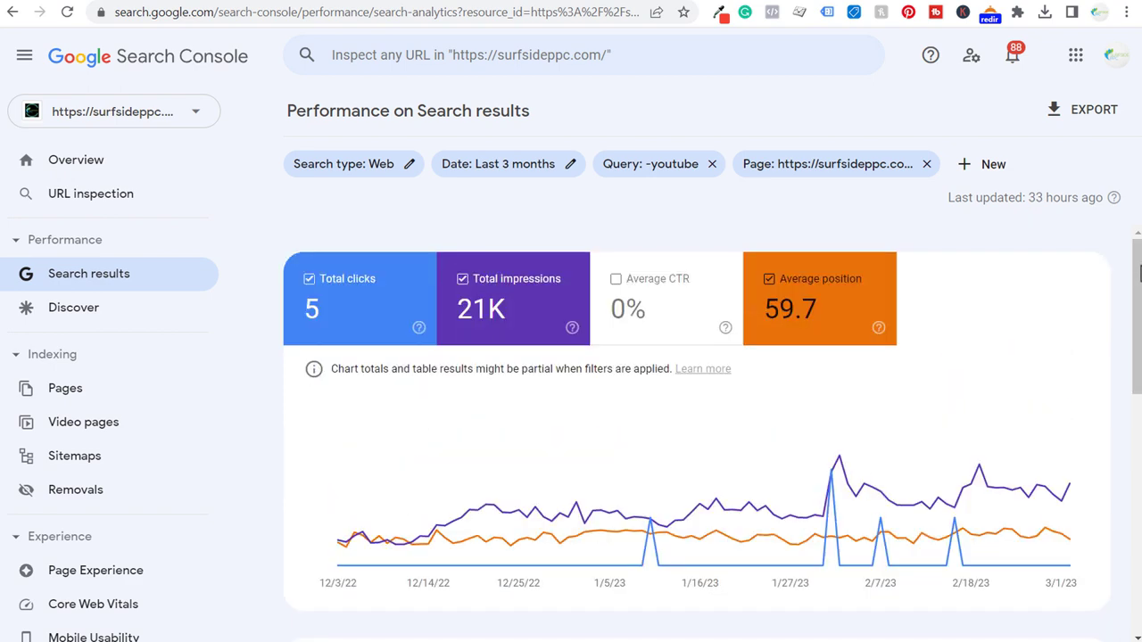
- Sort the filtered top queries by impressions and look through them to the end of the table page
left_click_drag(1136, 382, 1137, 461)
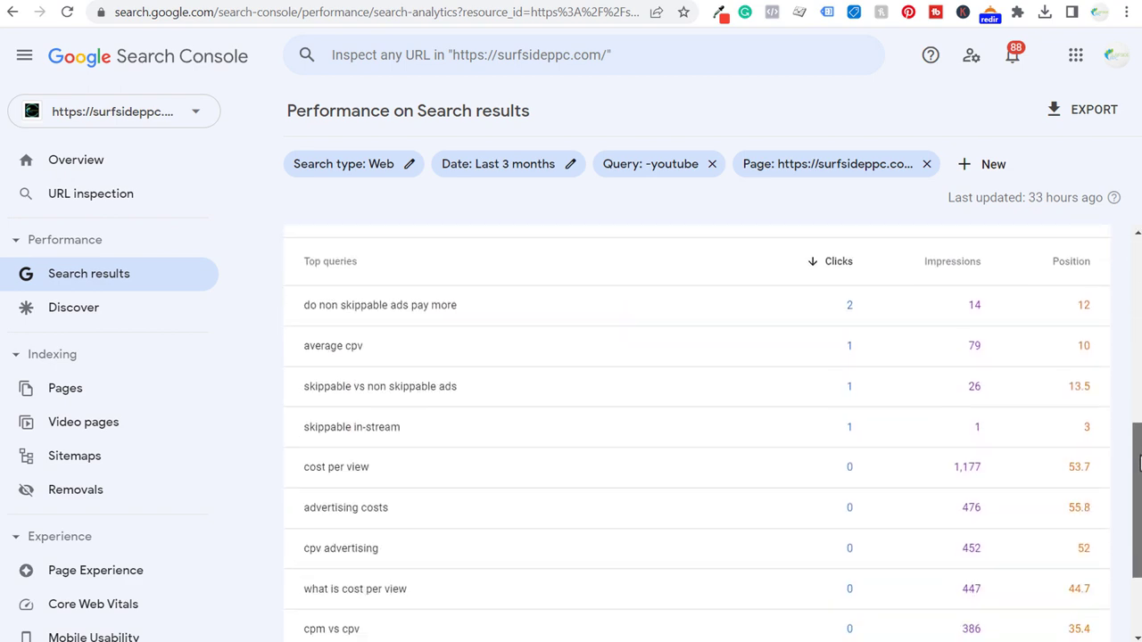
left_click(972, 265)
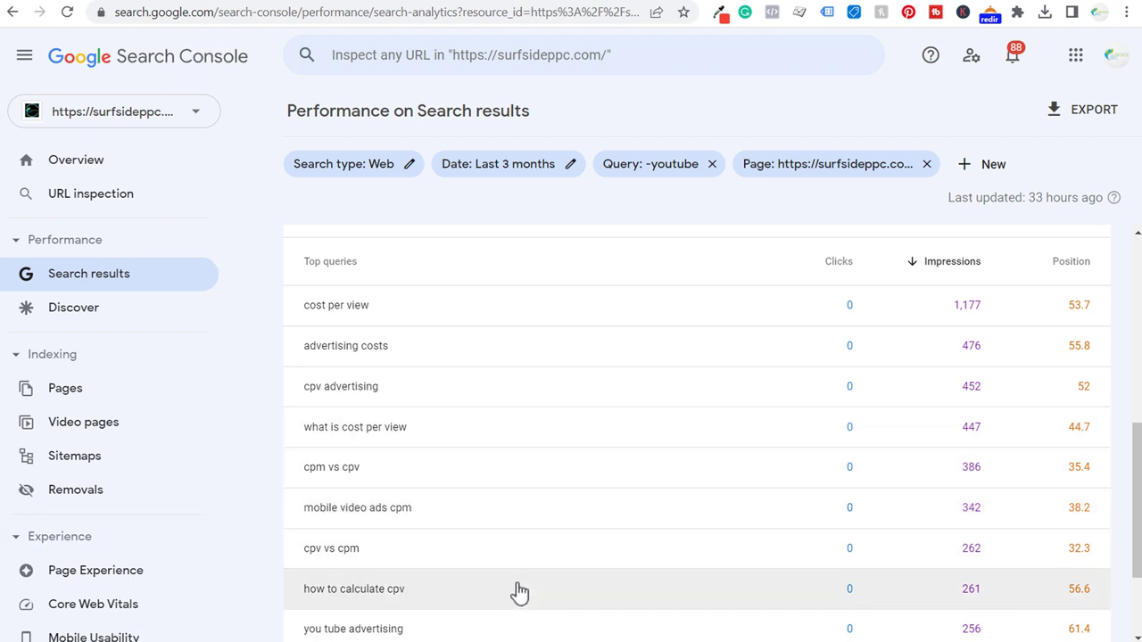
scroll(530, 565, "down", 3)
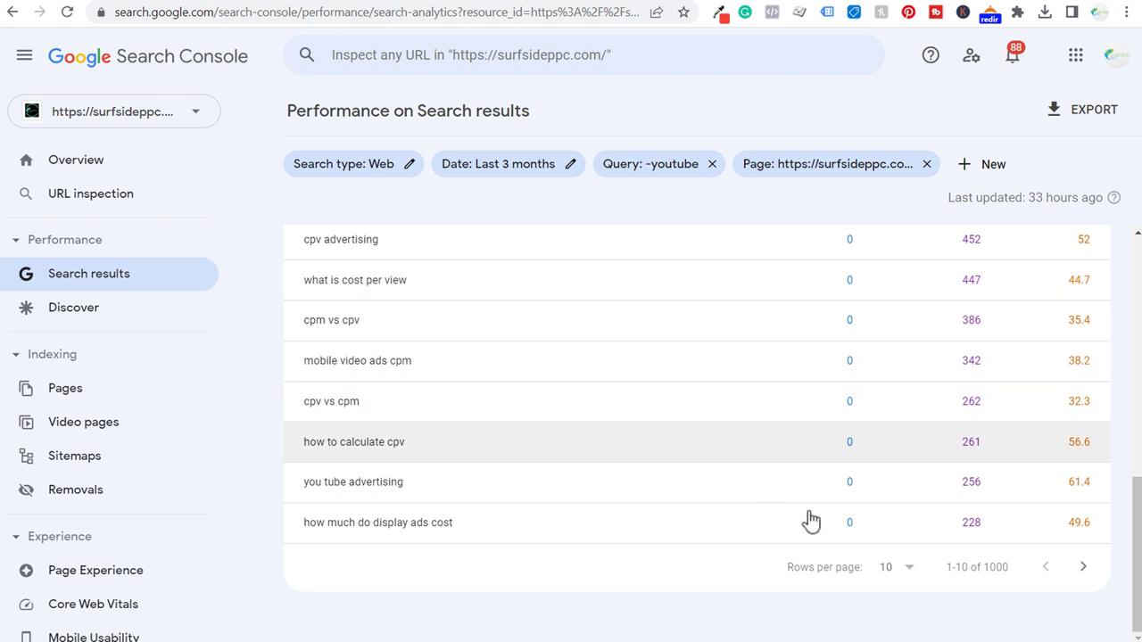
left_click_drag(1011, 569, 961, 568)
left_click(983, 572)
left_click_drag(1134, 504, 1135, 266)
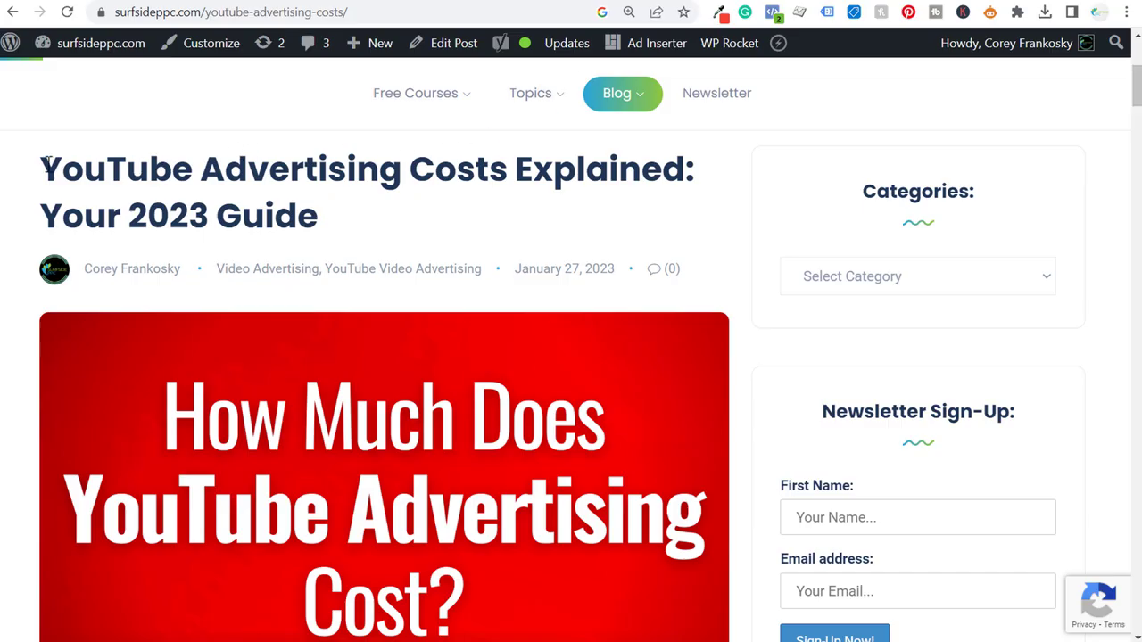
- Switch to the surfsideppc.com/youtube-advertising-costs/ article and highlight its title before clearing the selection
left_click_drag(44, 165, 444, 220)
left_click(465, 218)
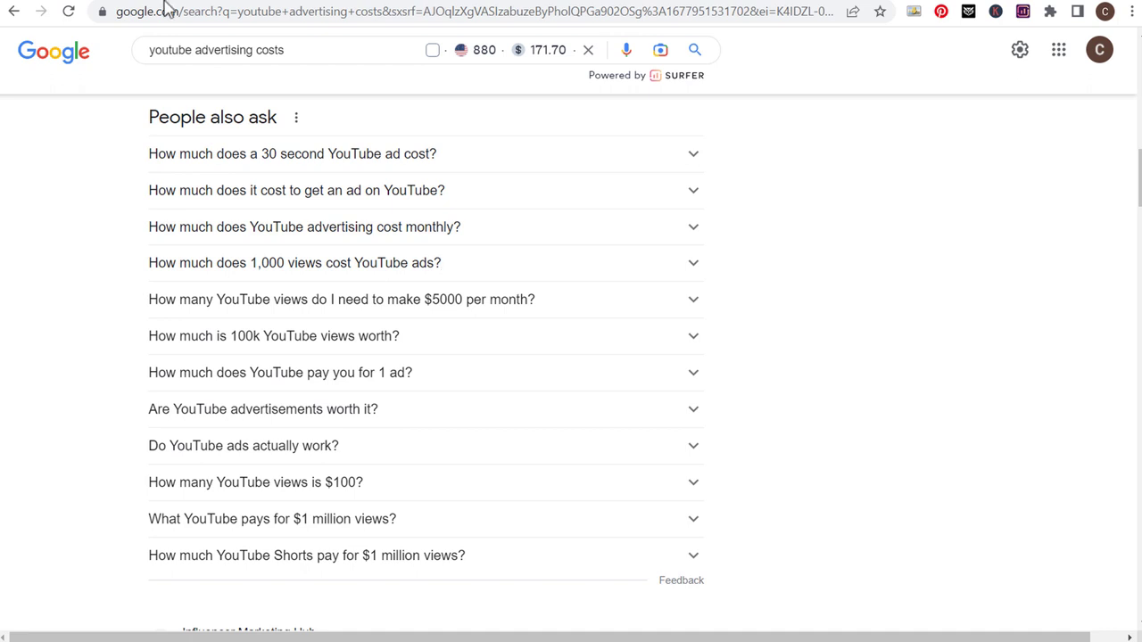
- Review the People also ask questions and results in the Google search for youtube advertising costs, and switch to the Keyword Planner ideas
left_click_drag(152, 116, 662, 561)
left_click(816, 441)
scroll(97, 268, "down", 4)
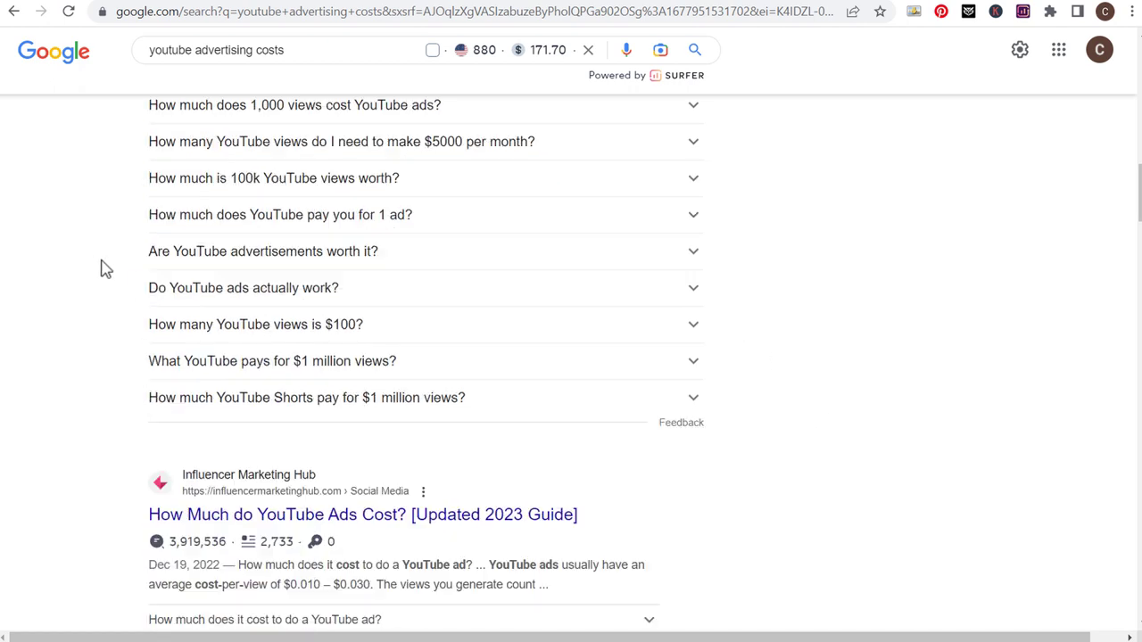
scroll(89, 194, "down", 2)
scroll(89, 196, "down", 5)
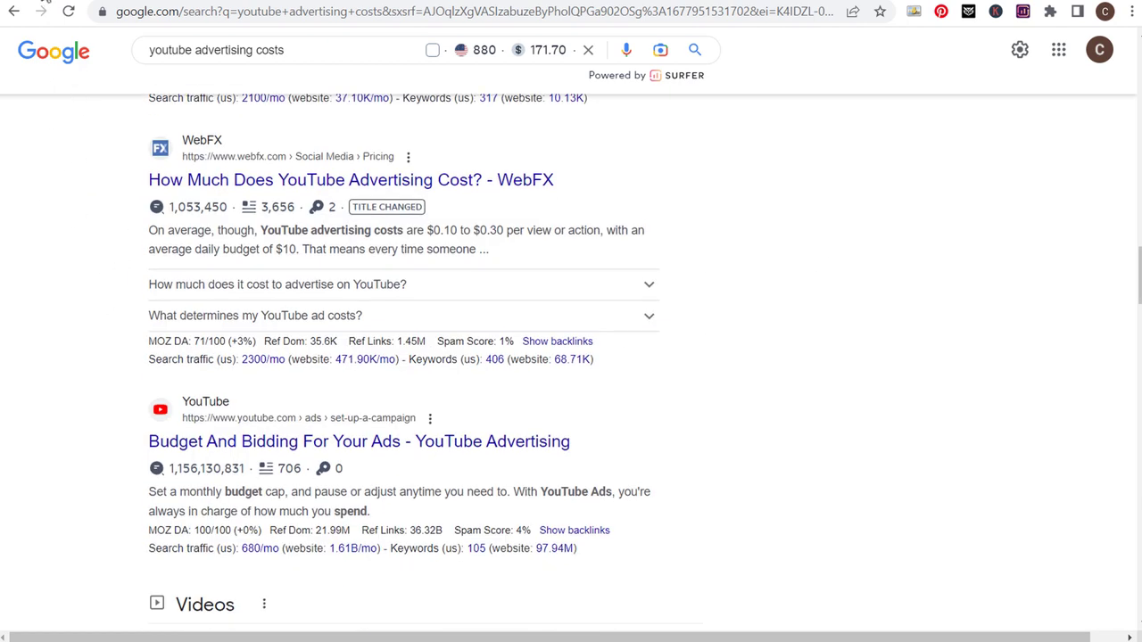
left_click(44, 3)
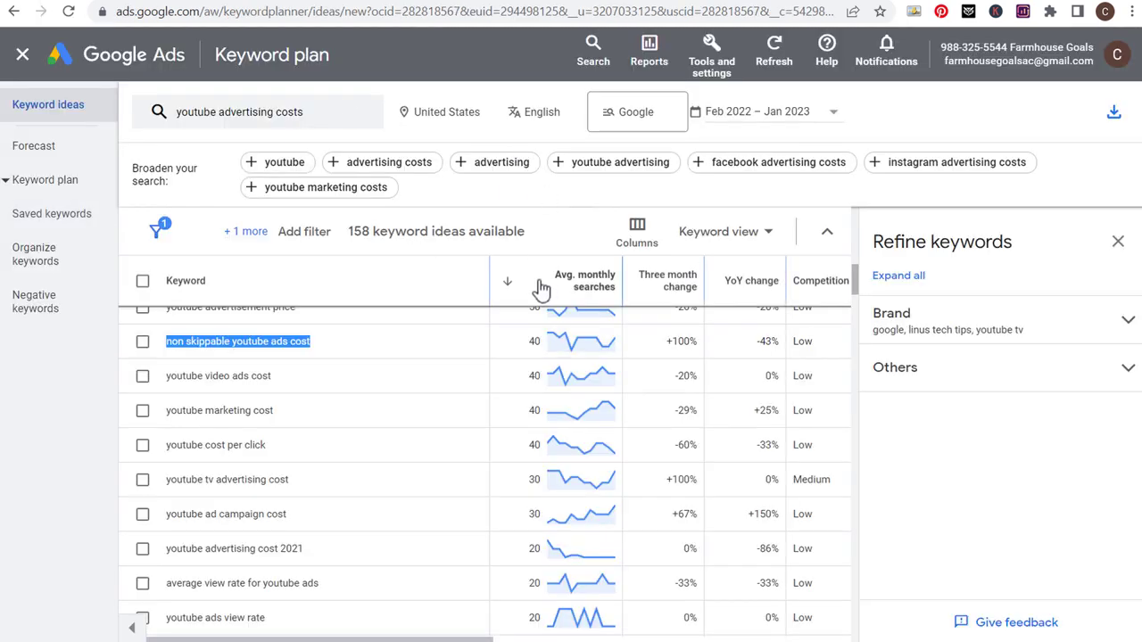
mouse_move(541, 288)
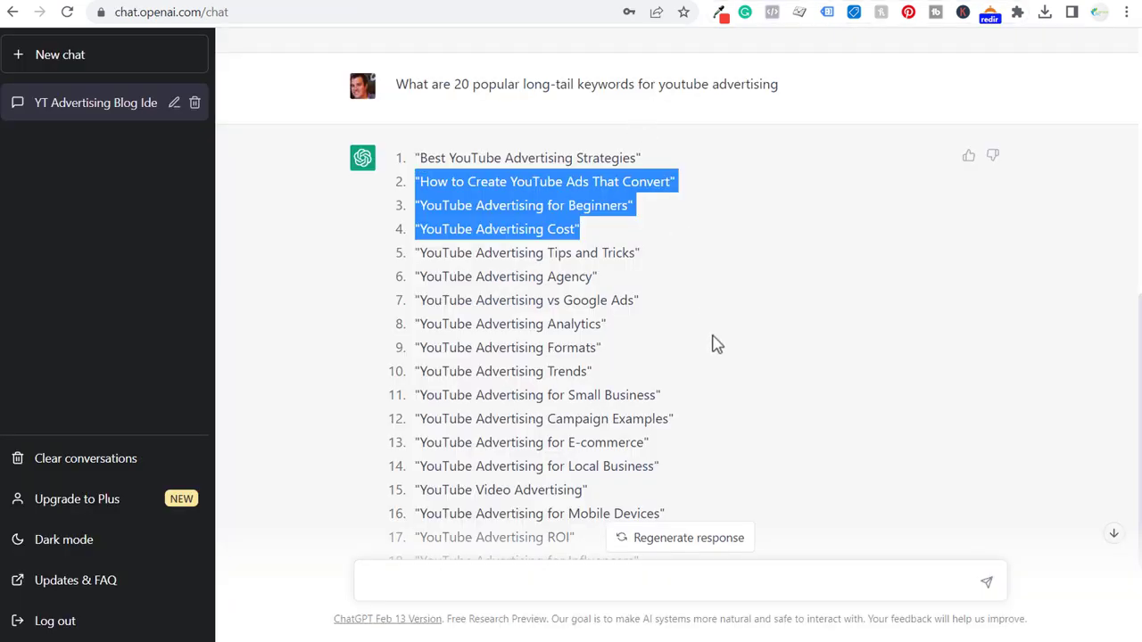
- Switch to ChatGPT and review the prompts for 20 long-tail keywords and 20 blog post ideas about youtube advertising
left_click(716, 331)
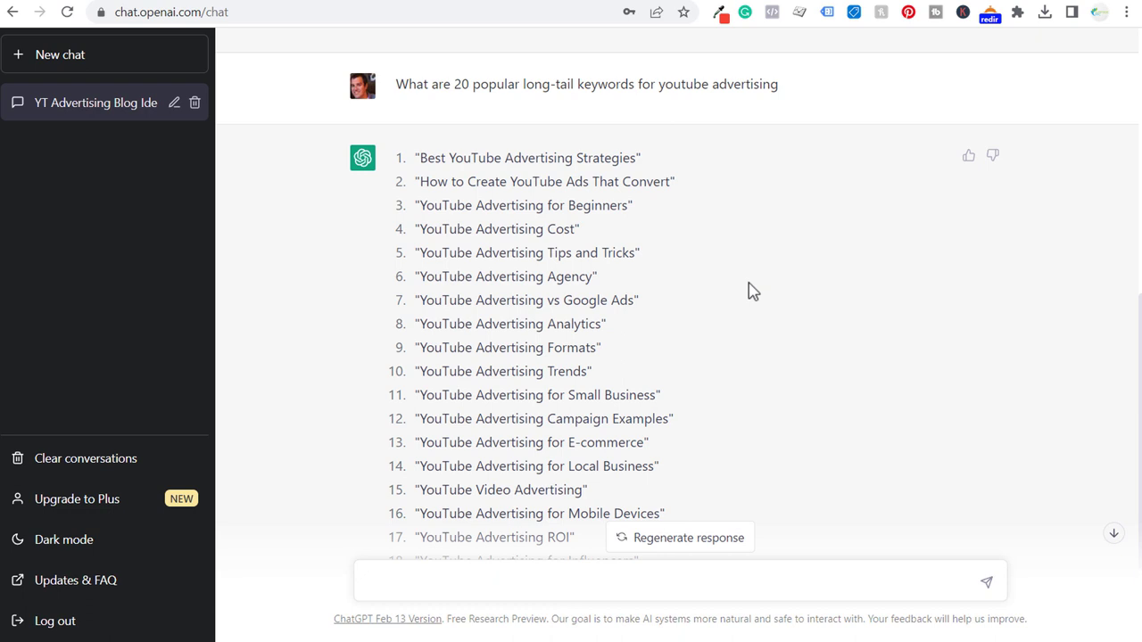
left_click_drag(778, 84, 438, 86)
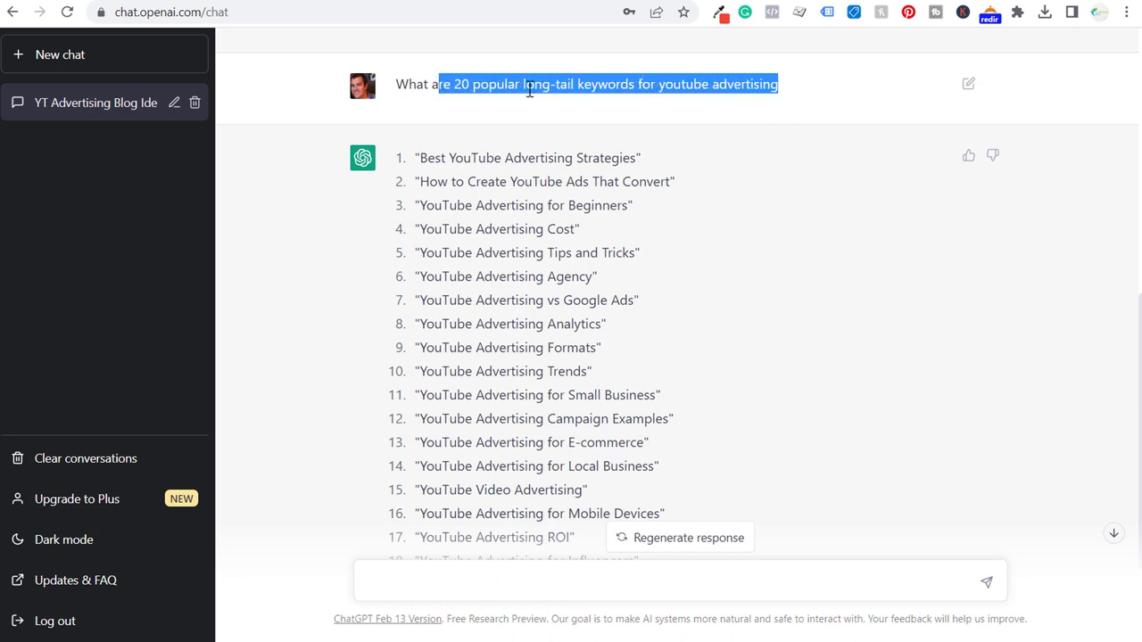
left_click(559, 85)
scroll(772, 188, "up", 7)
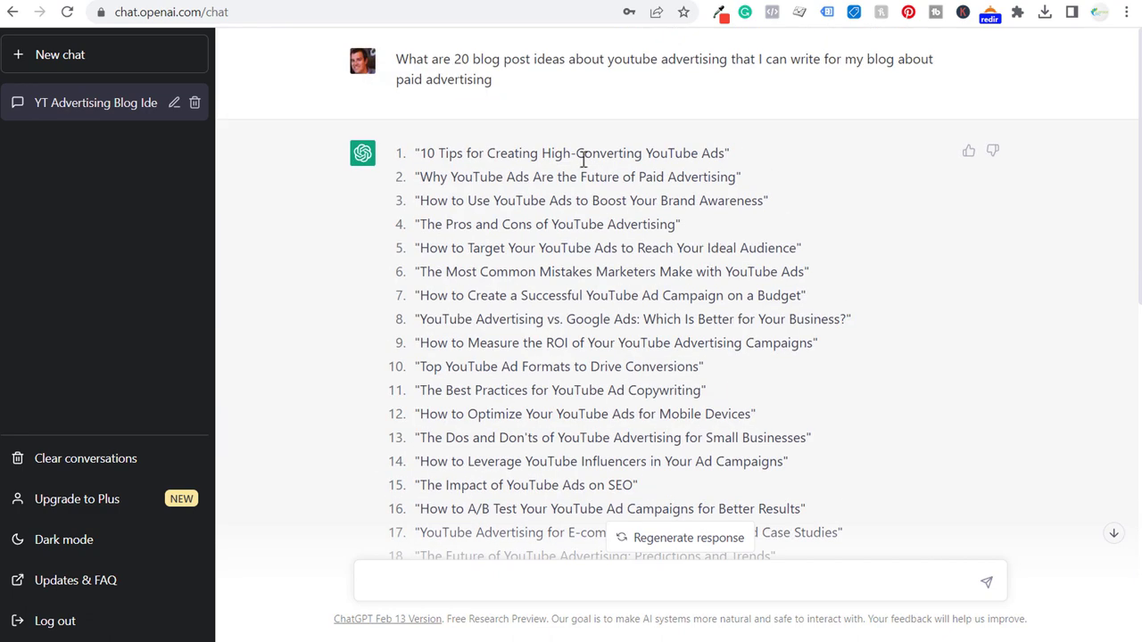
left_click_drag(455, 59, 561, 57)
left_click(556, 102)
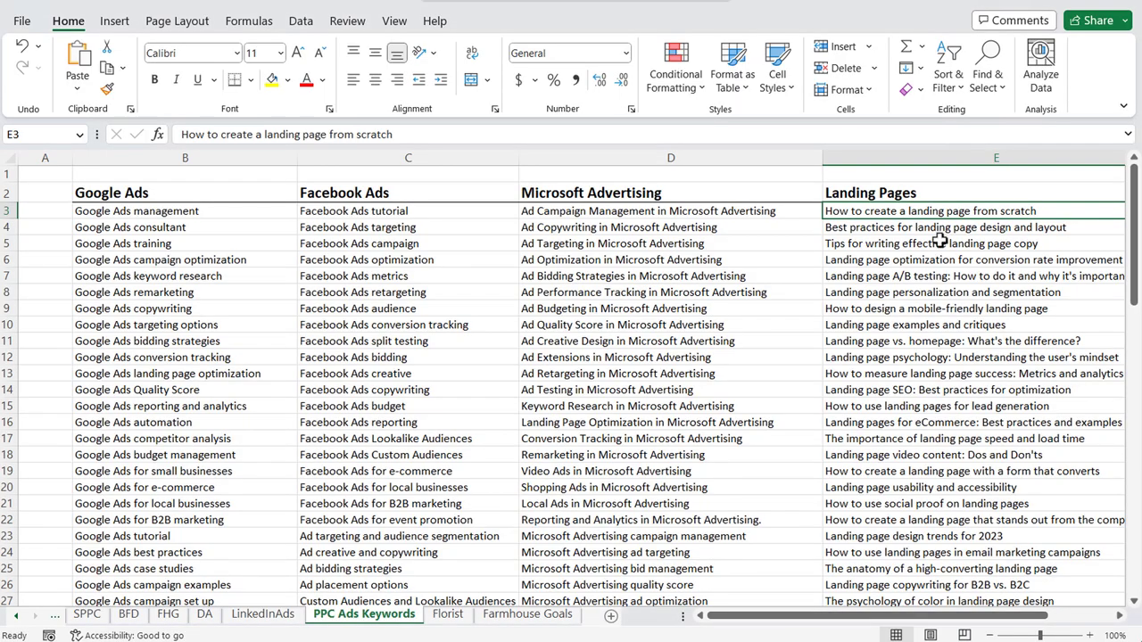
- Switch to the PPC Ads Keywords sheet in Excel and look through its topic columns, returning to the first rows
scroll(584, 306, "down", 7)
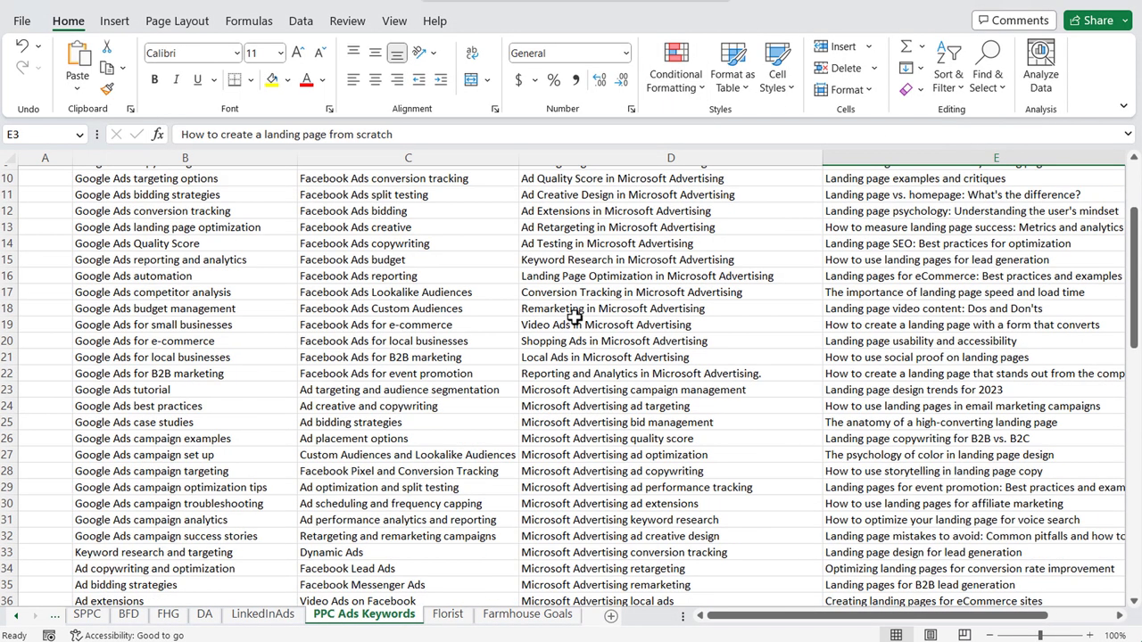
scroll(522, 298, "down", 7)
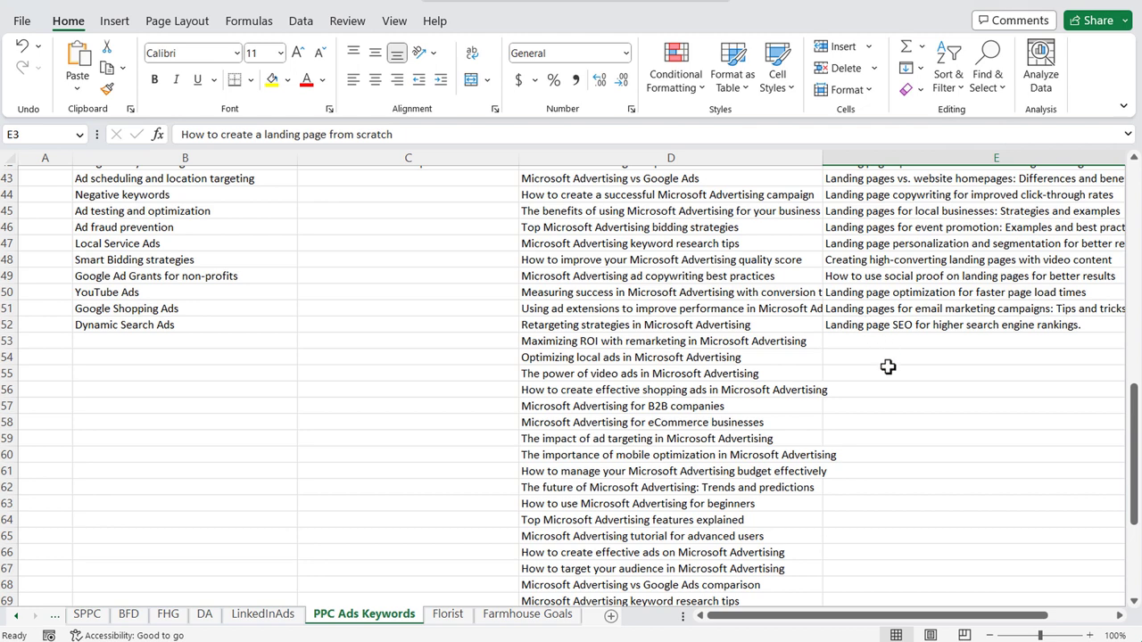
scroll(890, 363, "up", 7)
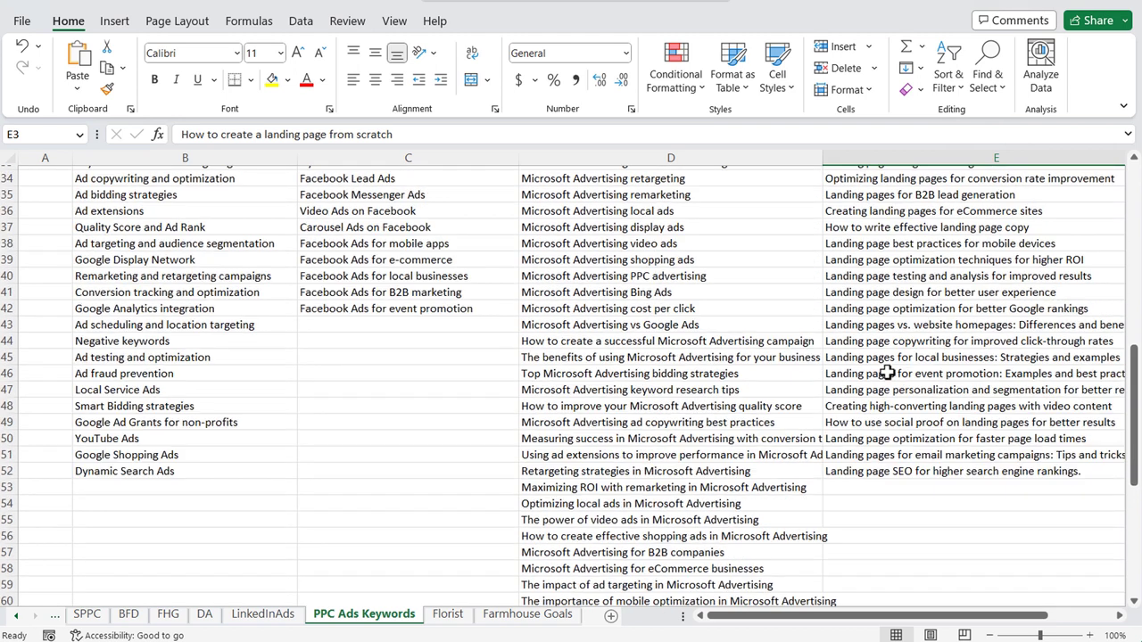
scroll(906, 363, "up", 4)
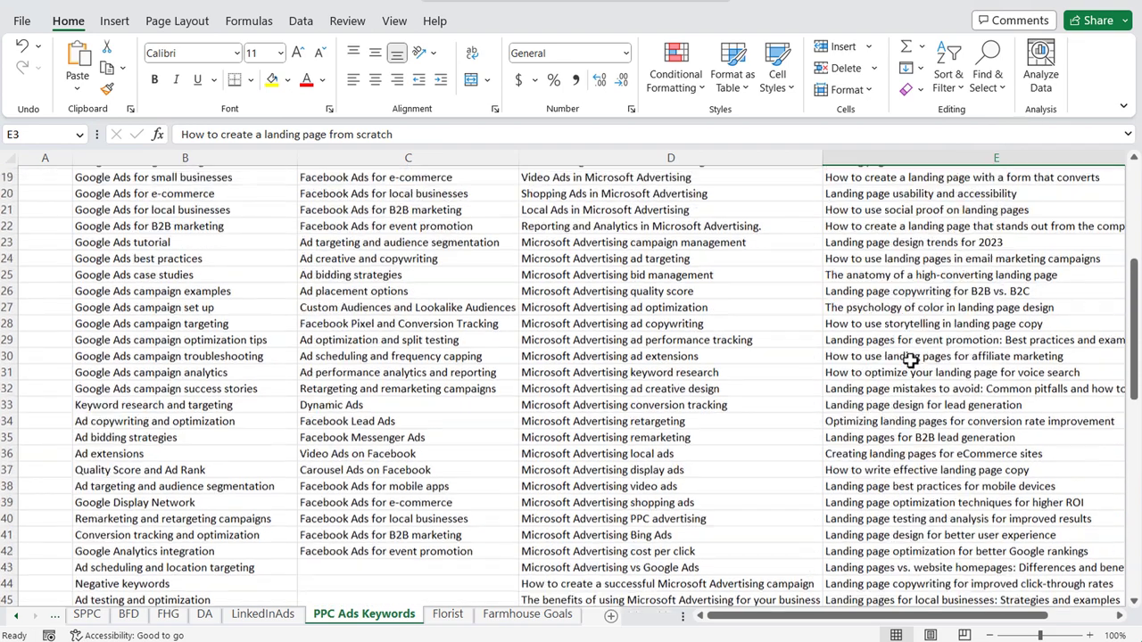
scroll(907, 354, "up", 3)
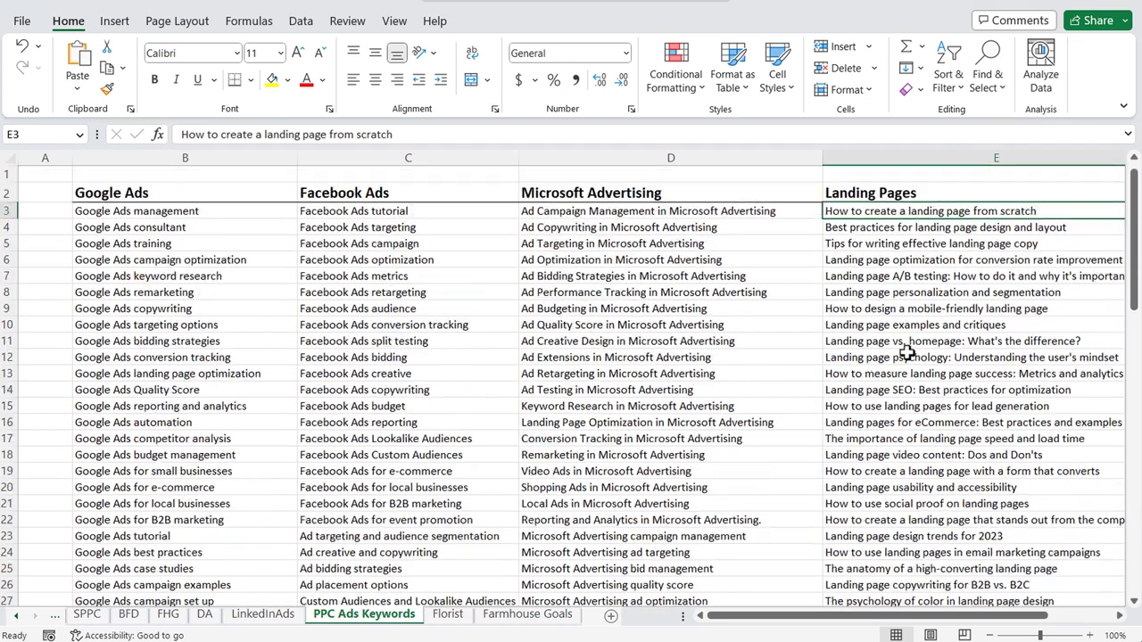